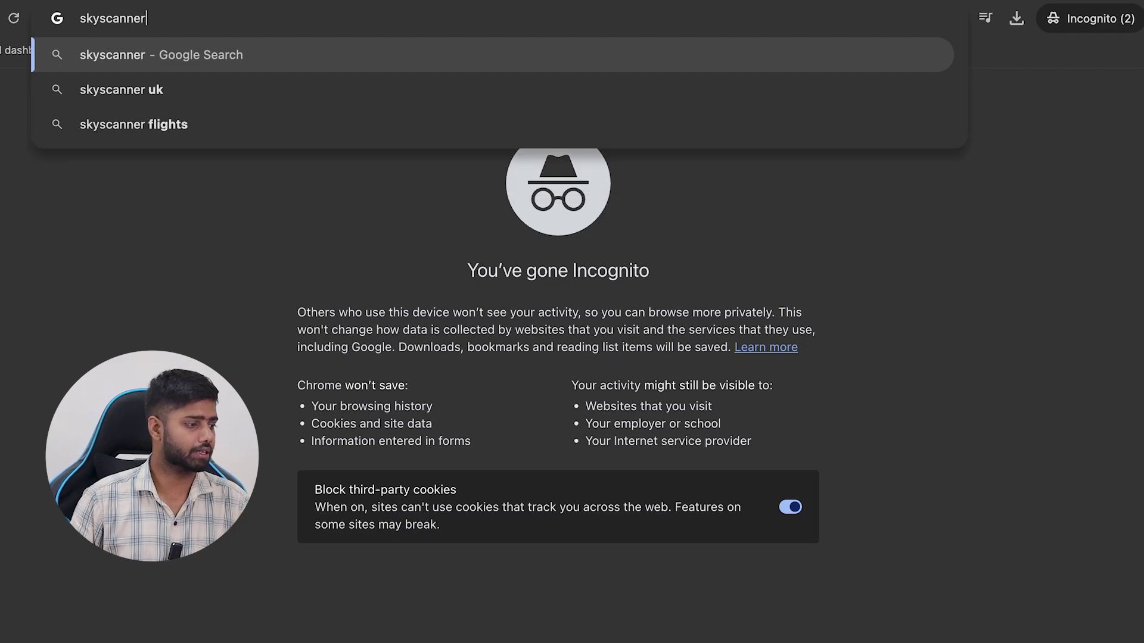
Step: Search Google for skyscanner and open the Skyscanner Flights result
{"action": "key", "text": "Return"}
{"action": "left_click", "coordinate": [539, 424]}
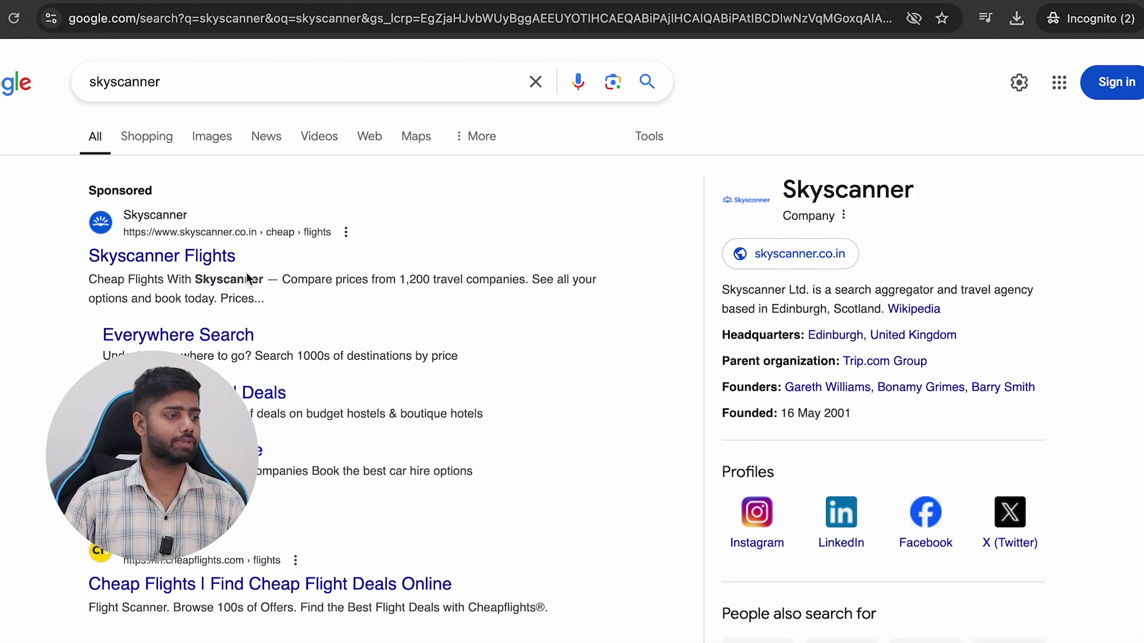
{"action": "left_click", "coordinate": [191, 251]}
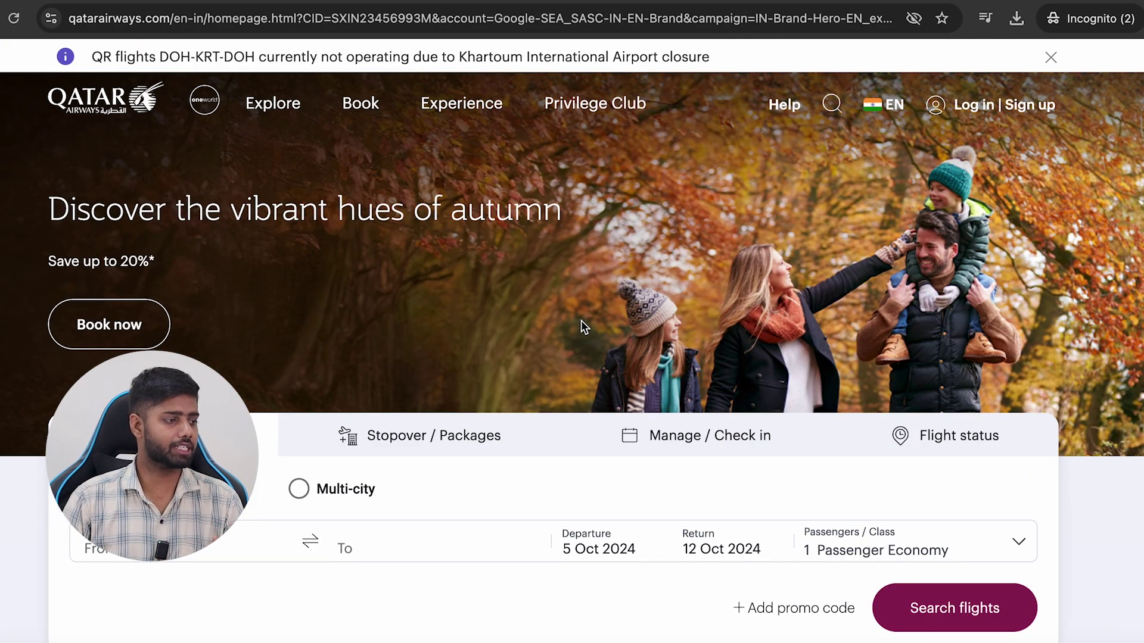
{"action": "scroll", "coordinate": [315, 178], "scroll_direction": "down", "scroll_amount": 5}
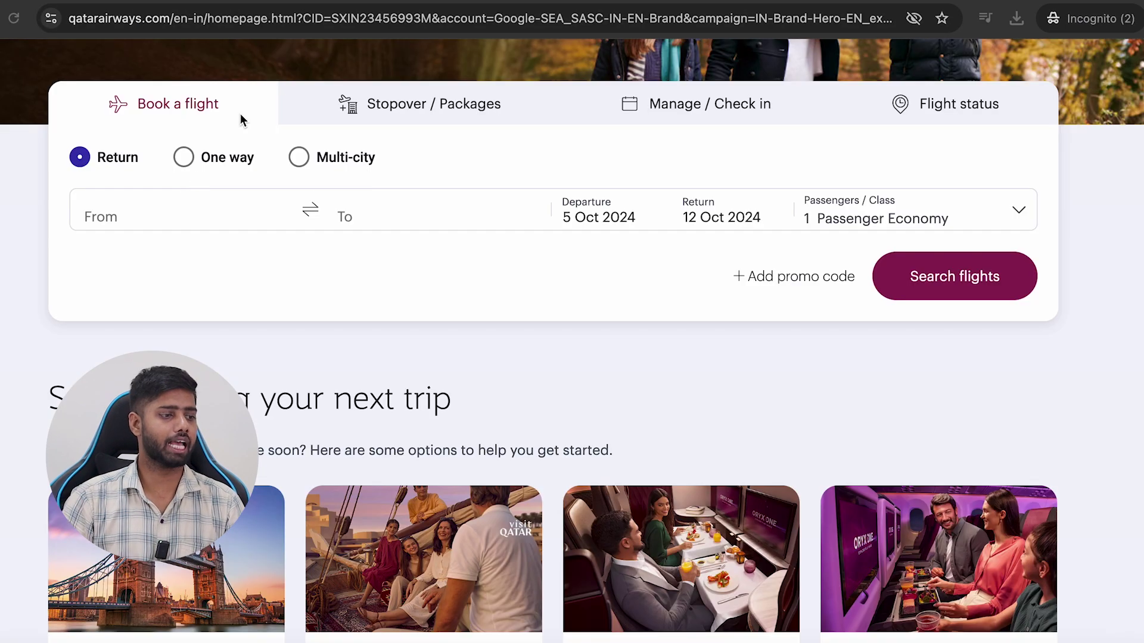
{"action": "mouse_move", "coordinate": [301, 90]}
{"action": "left_mouse_down"}
{"action": "mouse_move", "coordinate": [259, 100]}
{"action": "mouse_move", "coordinate": [262, 110]}
{"action": "mouse_move", "coordinate": [317, 111]}
{"action": "left_mouse_up"}
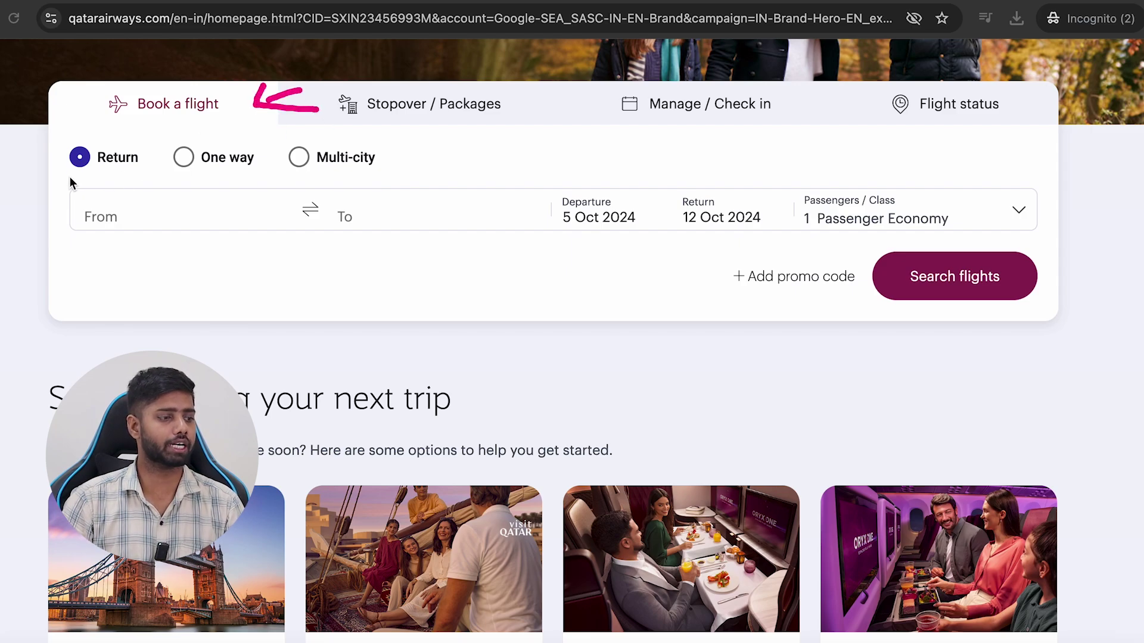
{"action": "left_click_drag", "start_coordinate": [67, 177], "coordinate": [208, 168]}
{"action": "left_click_drag", "start_coordinate": [285, 177], "coordinate": [337, 174]}
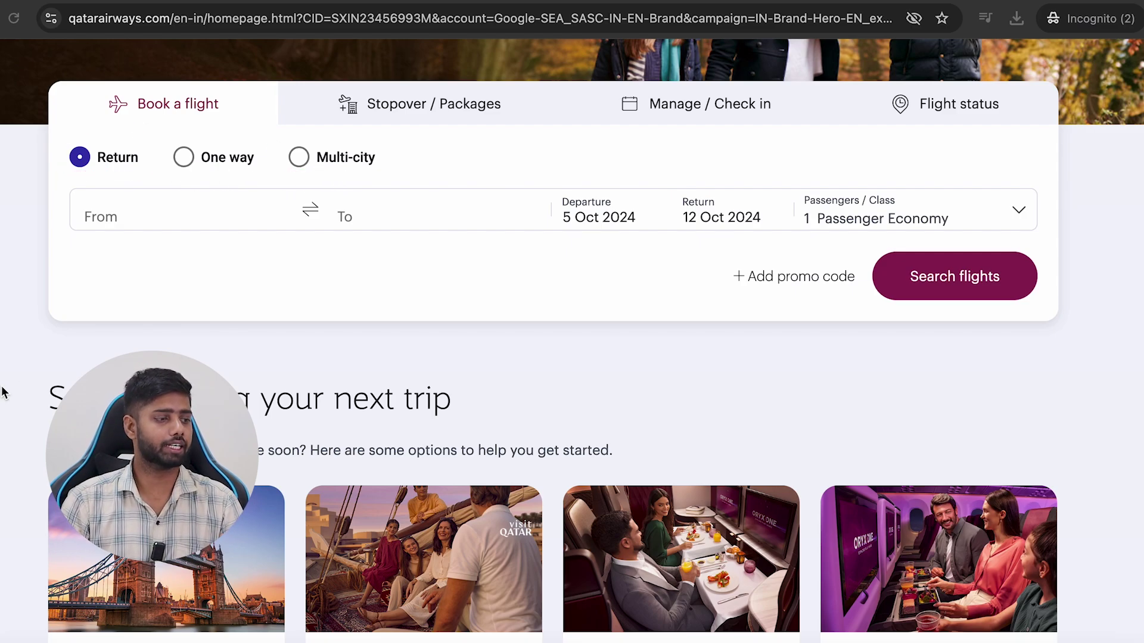
{"action": "mouse_move", "coordinate": [76, 145]}
{"action": "left_mouse_down"}
{"action": "mouse_move", "coordinate": [145, 146]}
{"action": "mouse_move", "coordinate": [84, 184]}
{"action": "mouse_move", "coordinate": [76, 167]}
{"action": "left_mouse_up"}
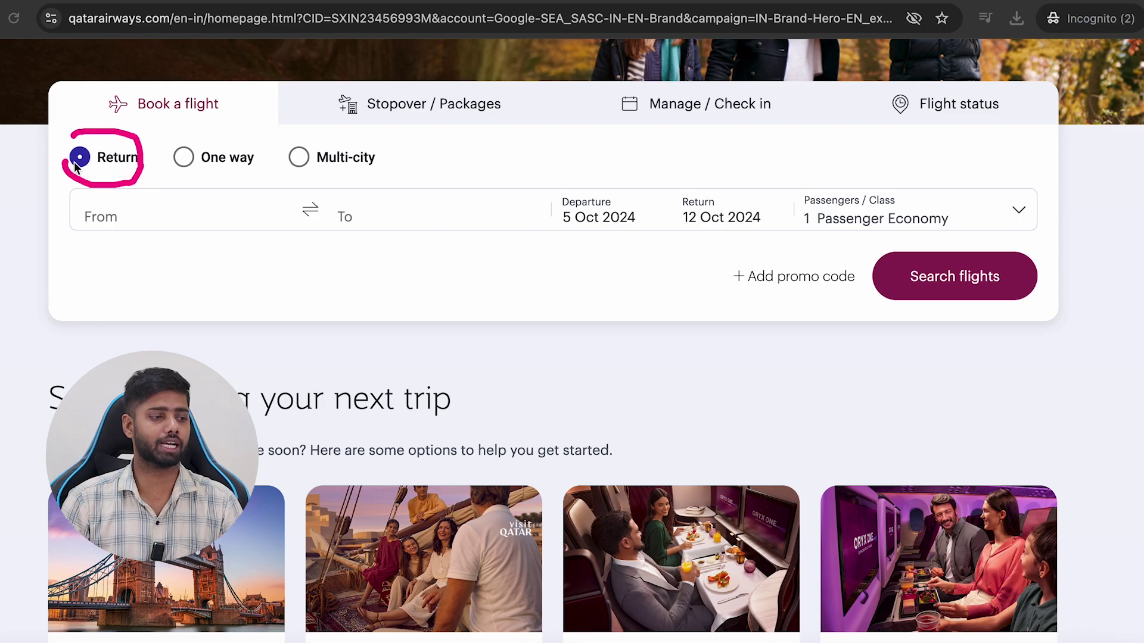
{"action": "mouse_move", "coordinate": [183, 178]}
{"action": "left_mouse_down"}
{"action": "mouse_move", "coordinate": [248, 176]}
{"action": "mouse_move", "coordinate": [200, 234]}
{"action": "left_mouse_up"}
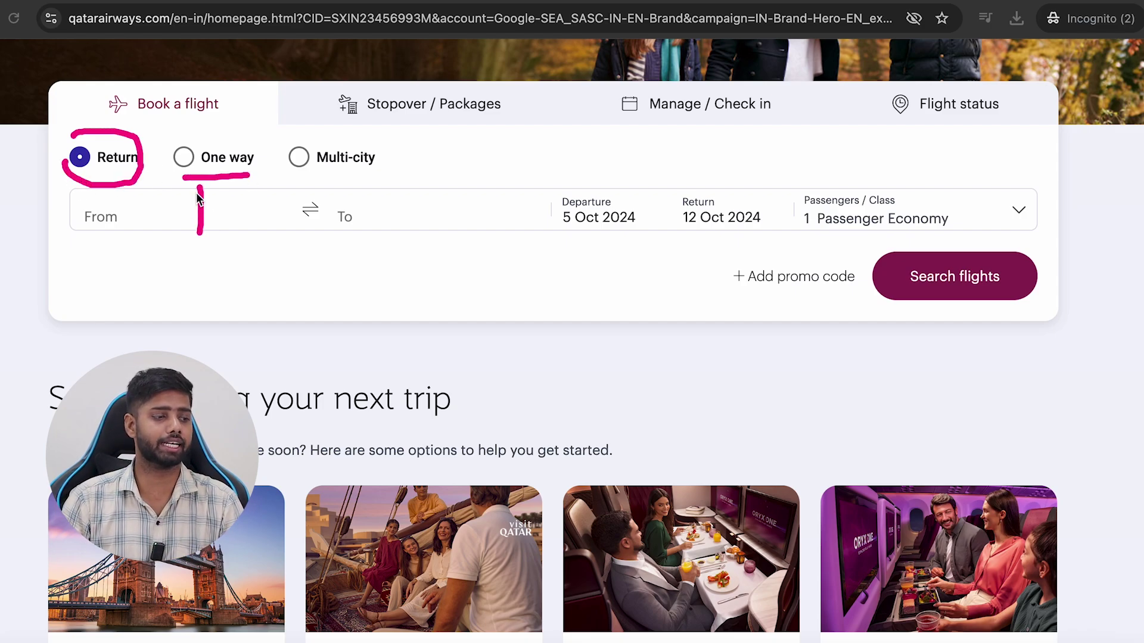
{"action": "left_click_drag", "start_coordinate": [195, 191], "coordinate": [218, 211]}
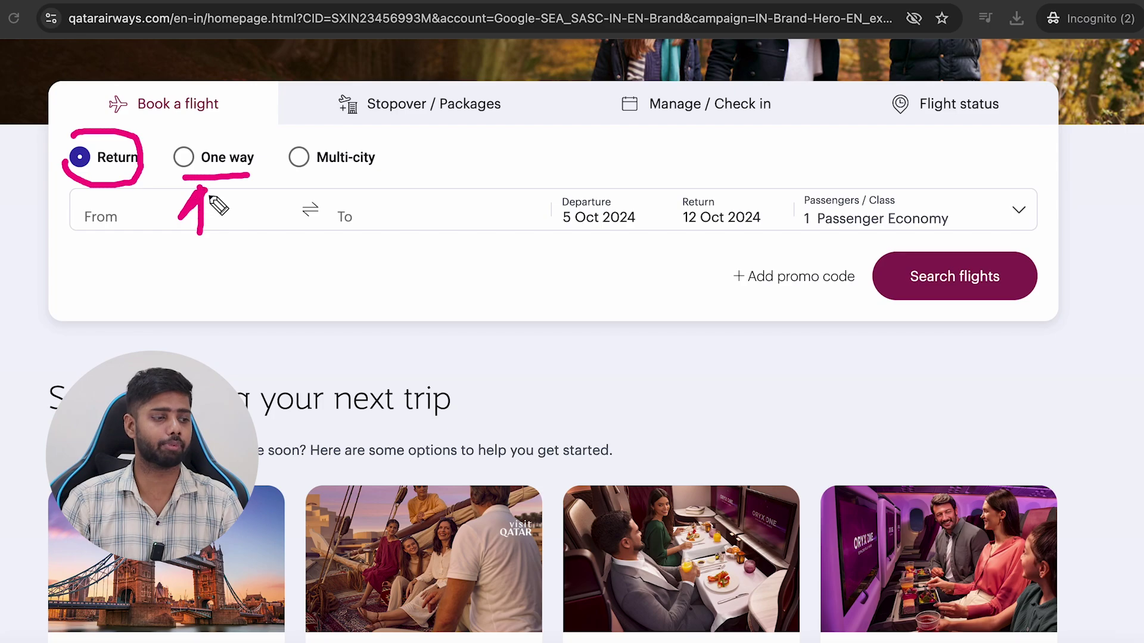
Step: Set up a one-way flight from Delhi (DEL) to Dubai (DXB) in the Qatar Airways booking form
{"action": "left_click", "coordinate": [184, 157]}
{"action": "scroll", "coordinate": [40, 360], "scroll_direction": "down", "scroll_amount": 1}
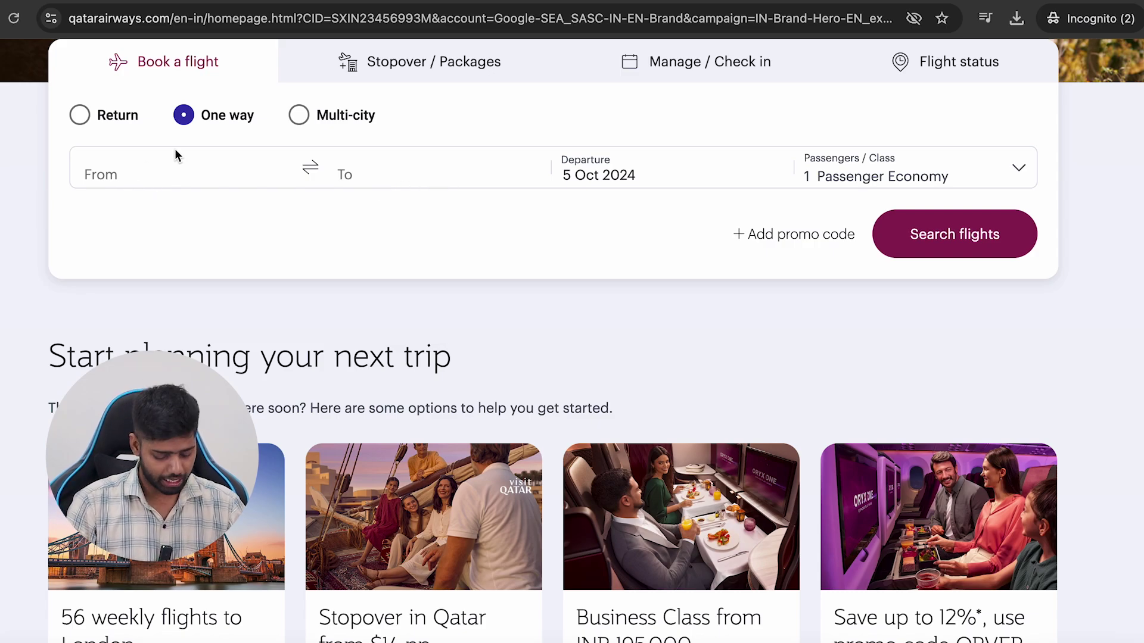
{"action": "left_click", "coordinate": [156, 173]}
{"action": "type", "text": "delhi"}
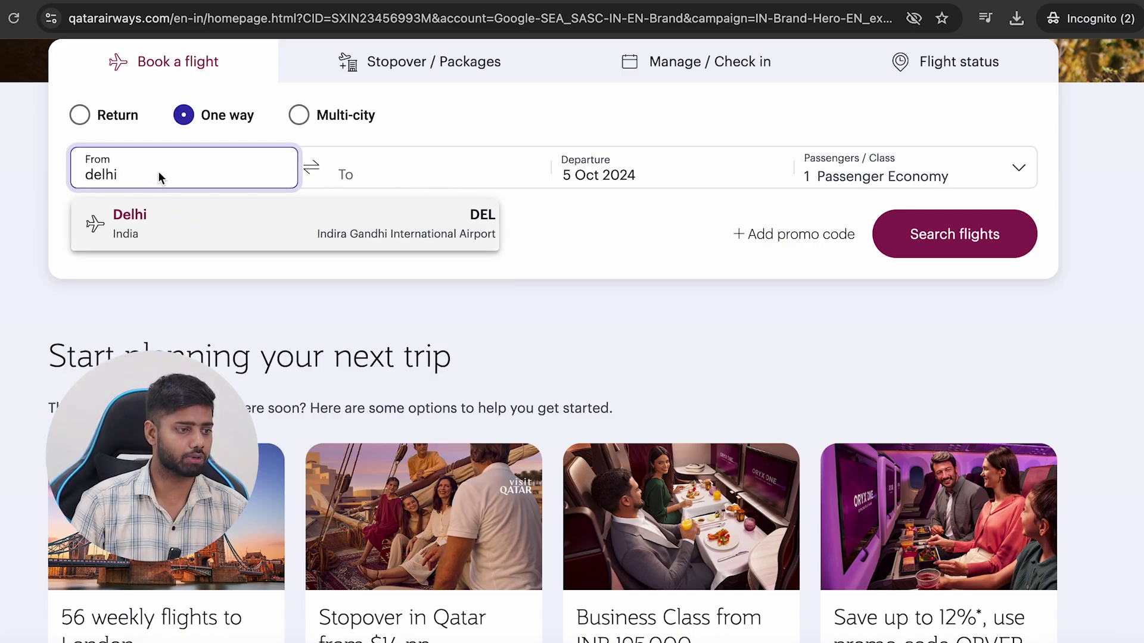
{"action": "left_click", "coordinate": [250, 222]}
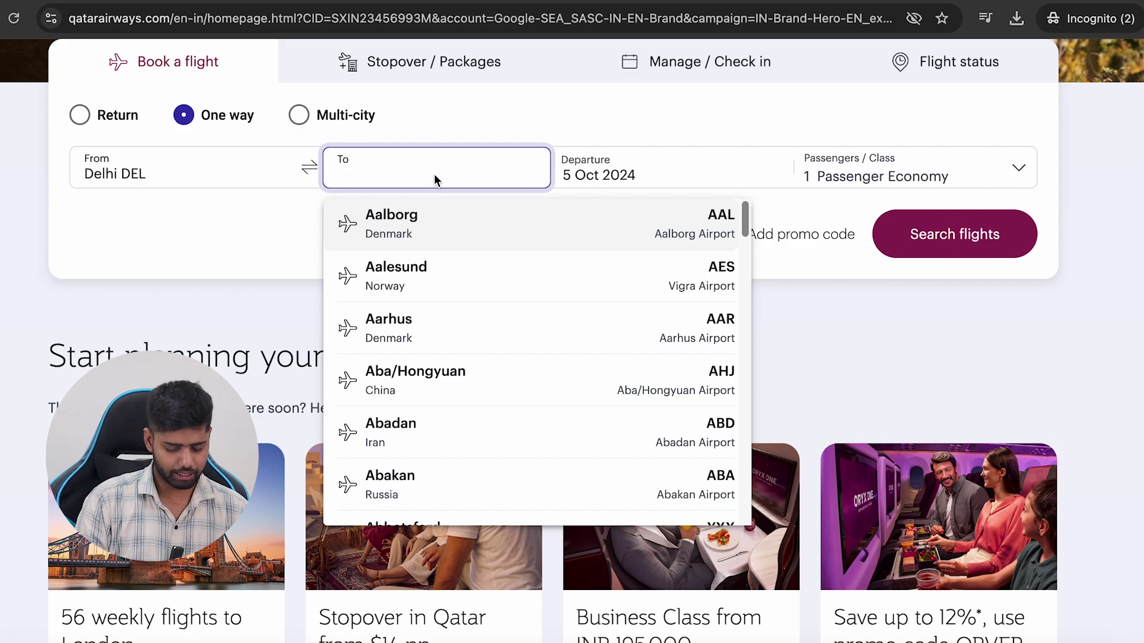
{"action": "type", "text": "dubai"}
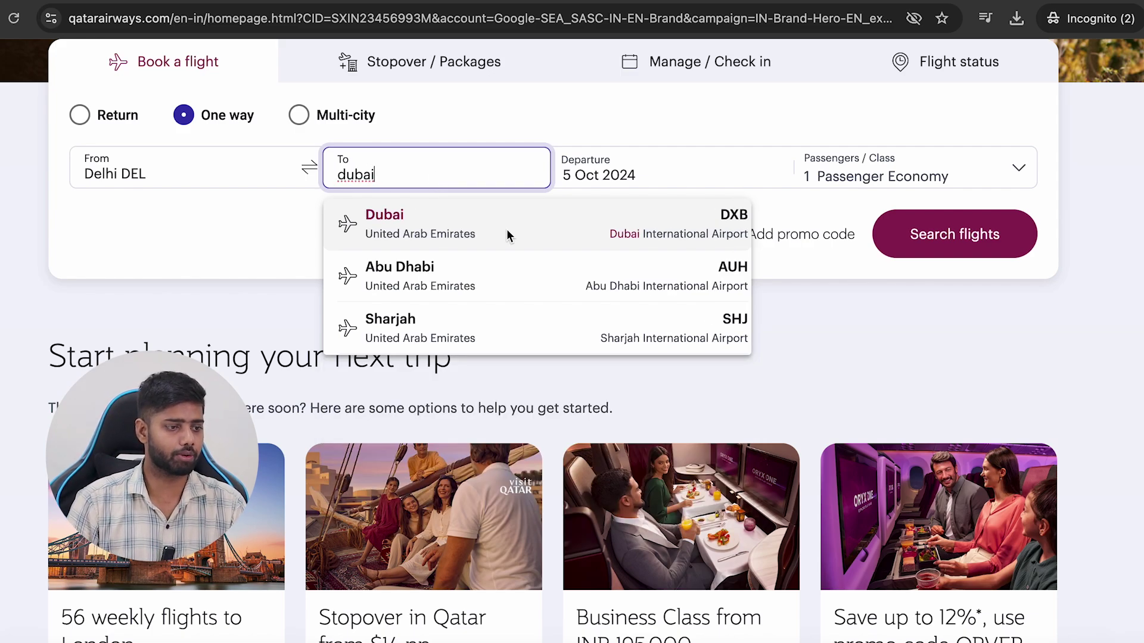
{"action": "left_click", "coordinate": [506, 235]}
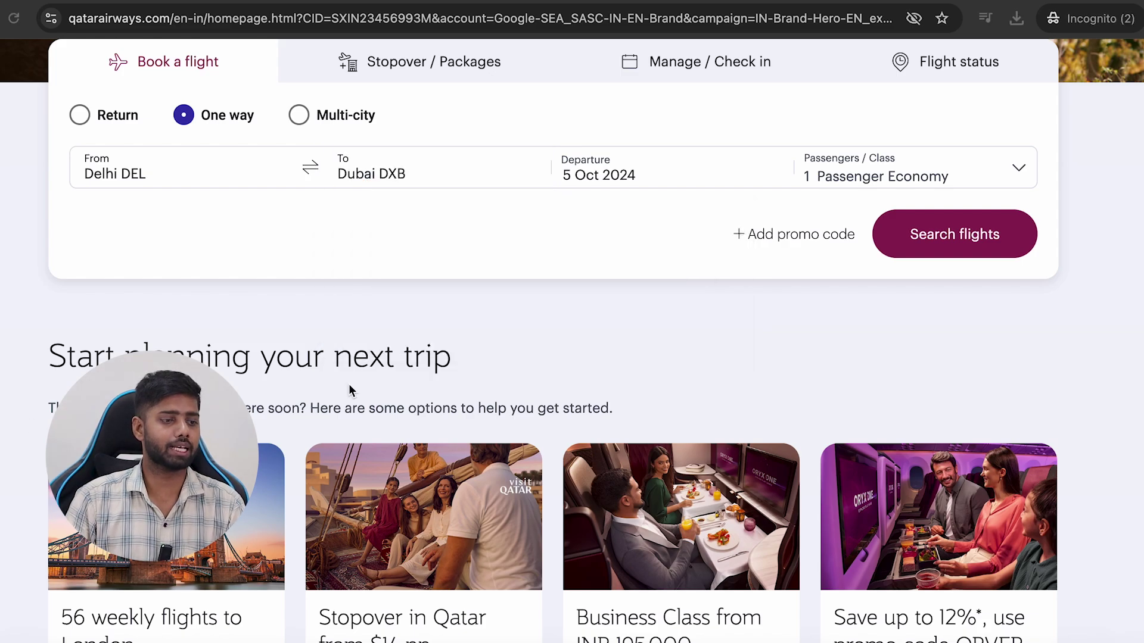
Step: Set the departure date to 9 Oct 2024 in the fare calendar
{"action": "mouse_move", "coordinate": [666, 195]}
{"action": "left_mouse_down"}
{"action": "mouse_move", "coordinate": [682, 233]}
{"action": "mouse_move", "coordinate": [658, 209]}
{"action": "mouse_move", "coordinate": [685, 205]}
{"action": "left_mouse_up"}
{"action": "left_click", "coordinate": [631, 179]}
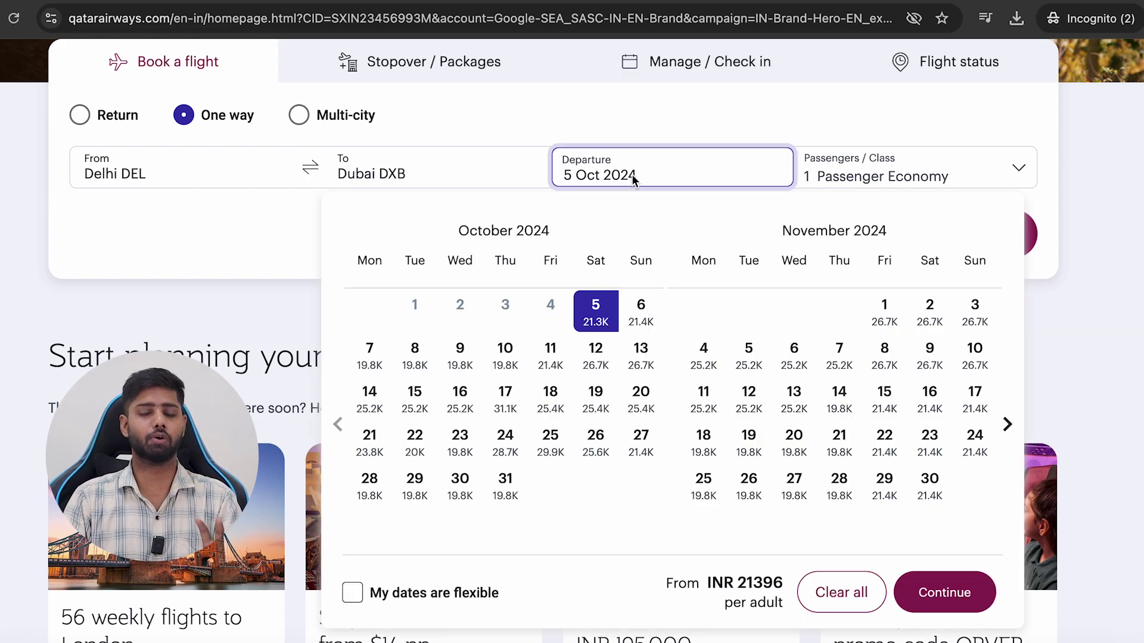
{"action": "left_click_drag", "start_coordinate": [667, 233], "coordinate": [654, 181]}
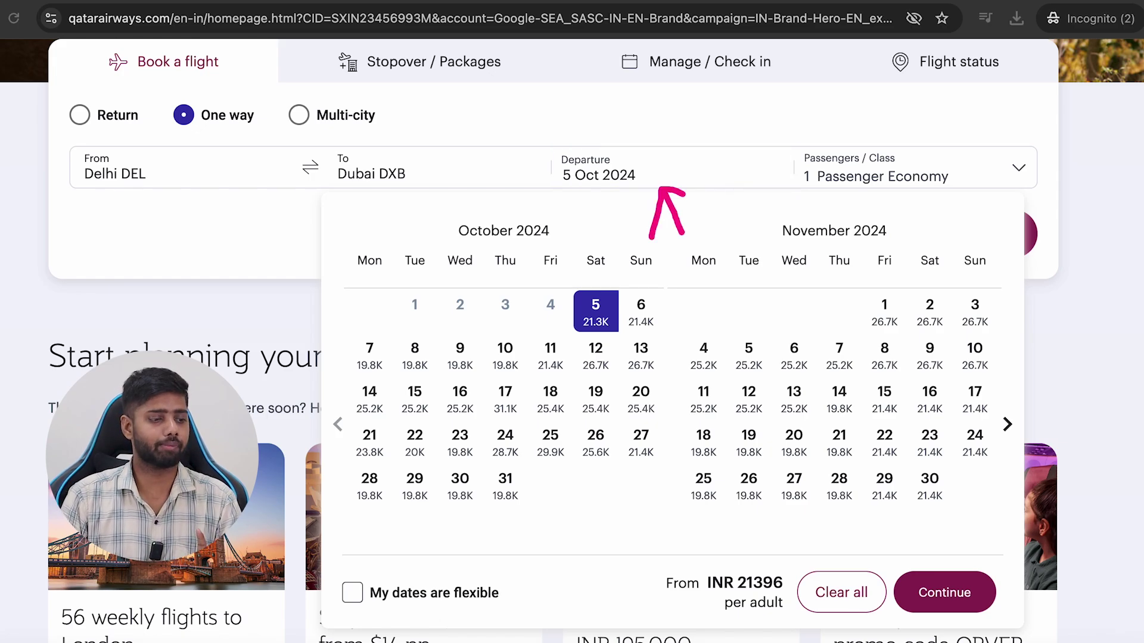
{"action": "left_click_drag", "start_coordinate": [482, 384], "coordinate": [672, 375]}
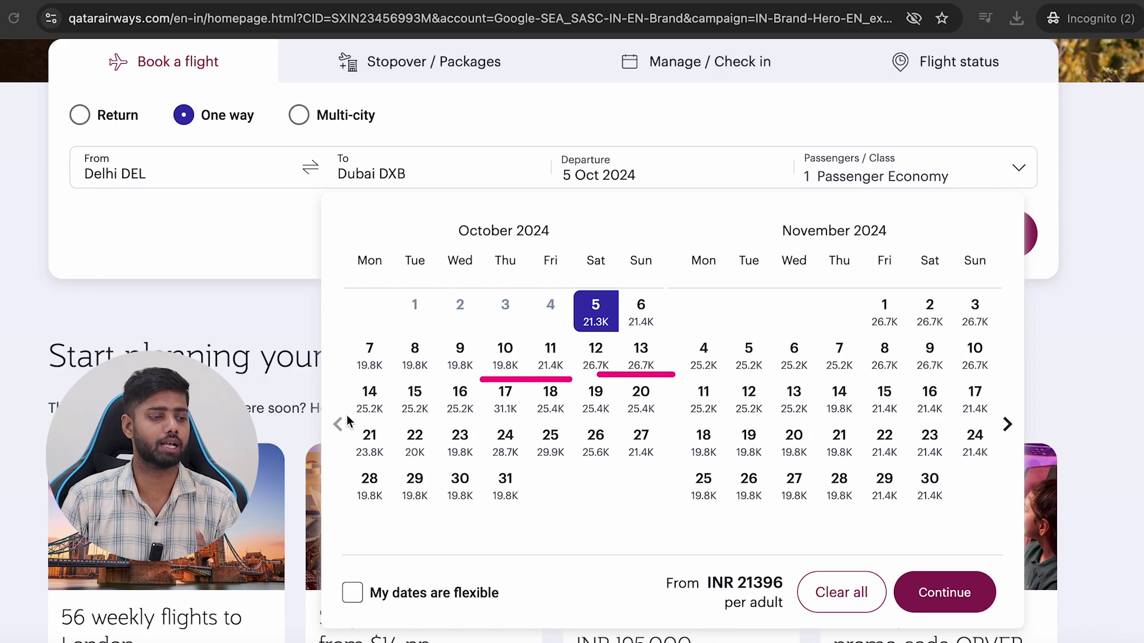
{"action": "left_click_drag", "start_coordinate": [349, 421], "coordinate": [405, 421]}
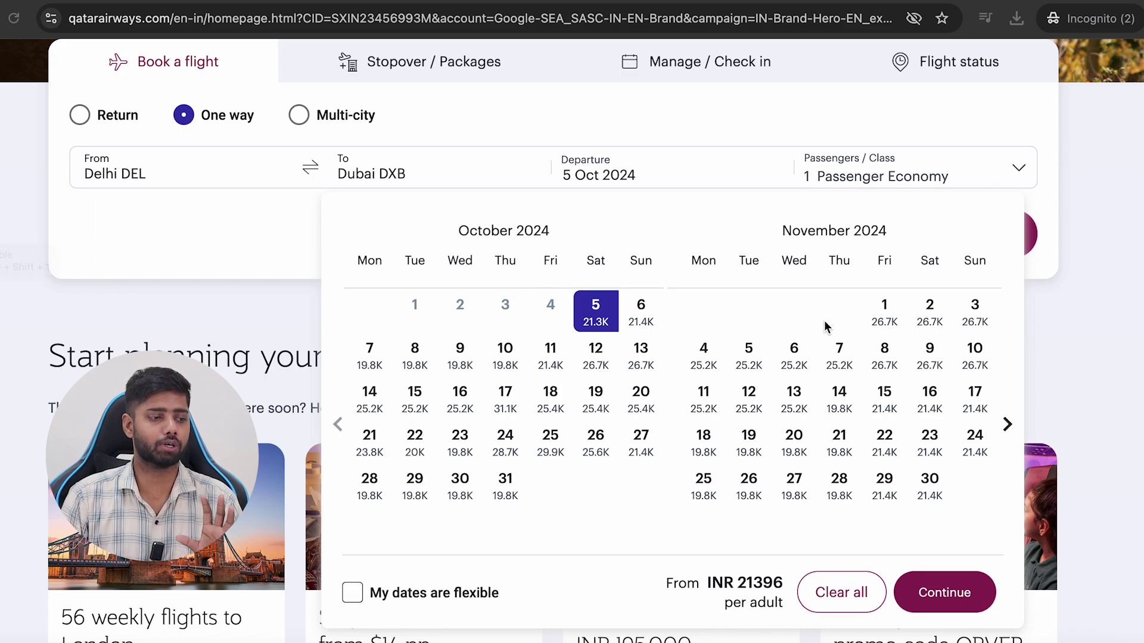
{"action": "left_click", "coordinate": [460, 356]}
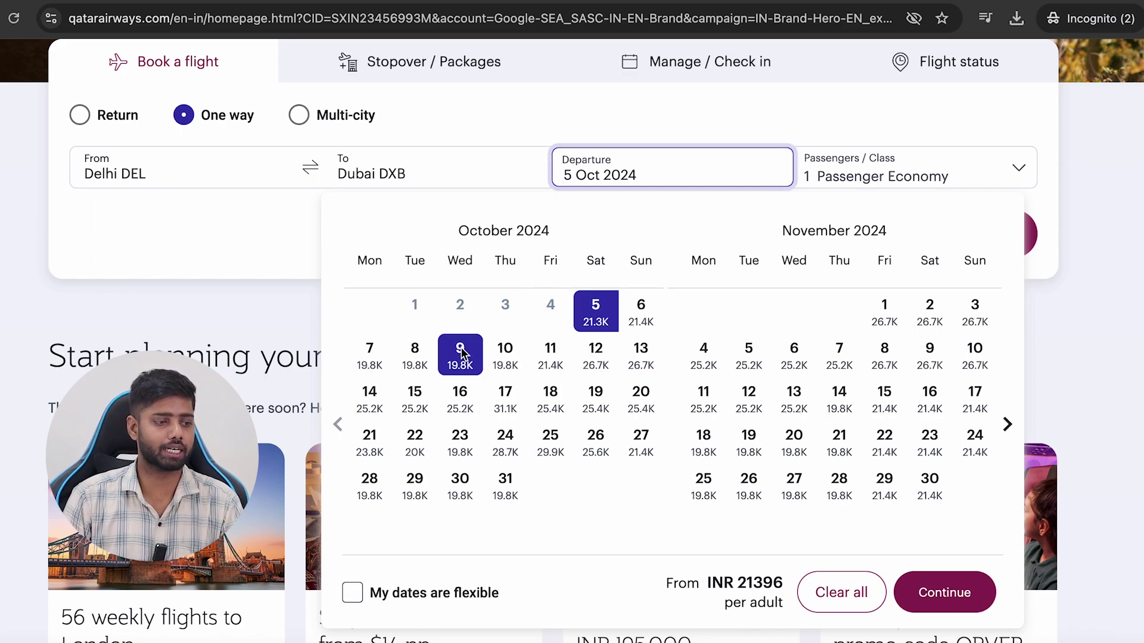
{"action": "left_click", "coordinate": [931, 590]}
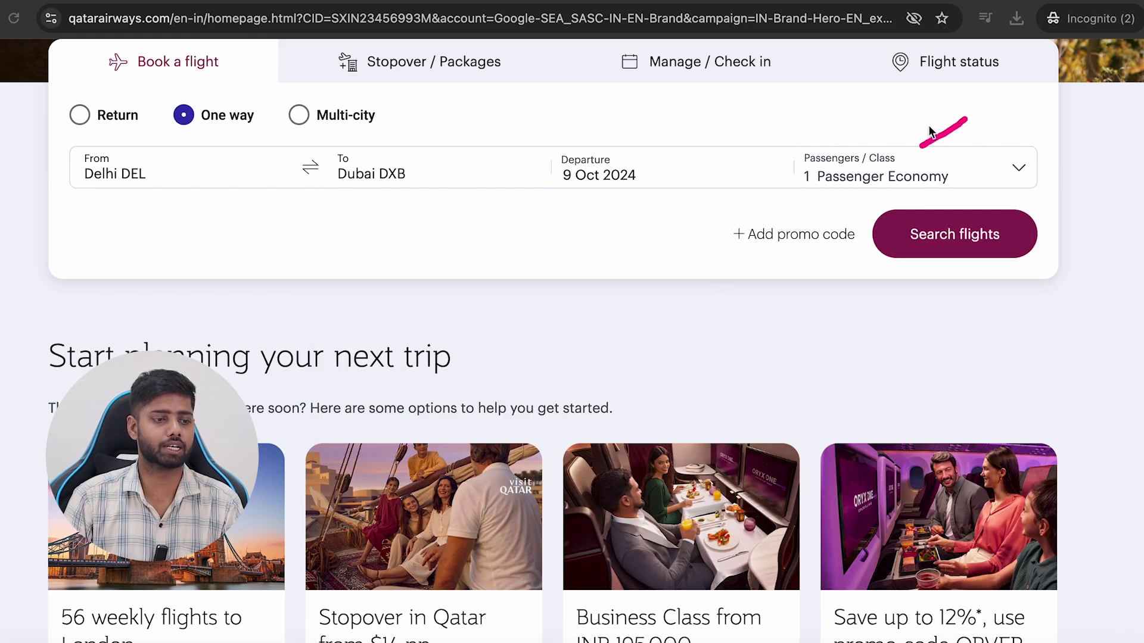
Step: Open the passenger and class options and review the adult, child, infant and cabin class choices
{"action": "left_click", "coordinate": [873, 164]}
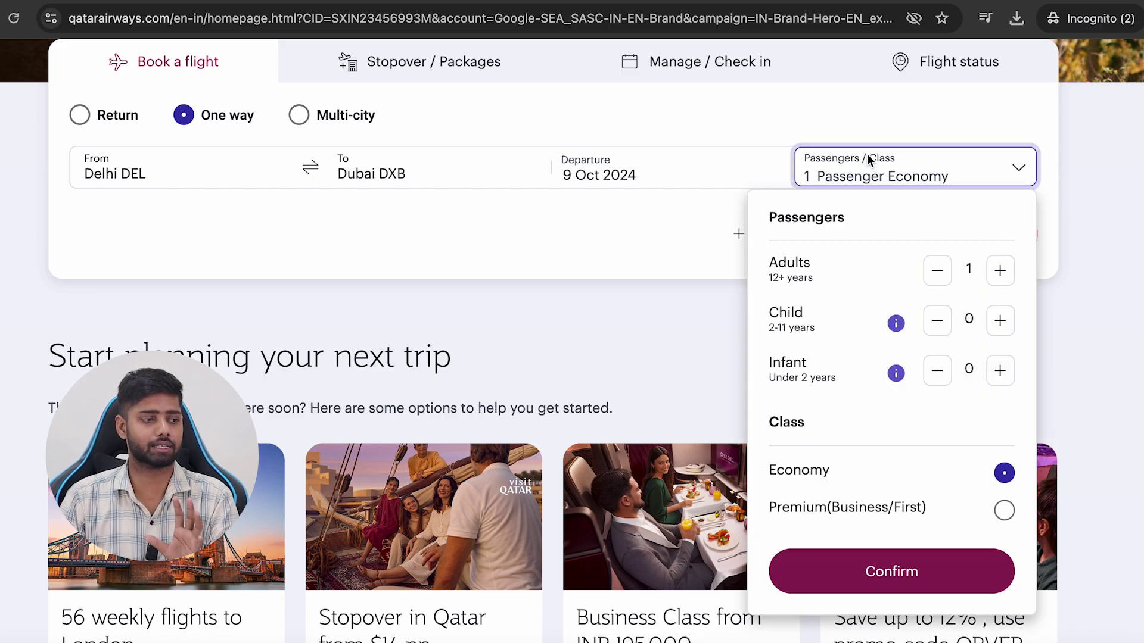
{"action": "left_click_drag", "start_coordinate": [862, 440], "coordinate": [924, 413]}
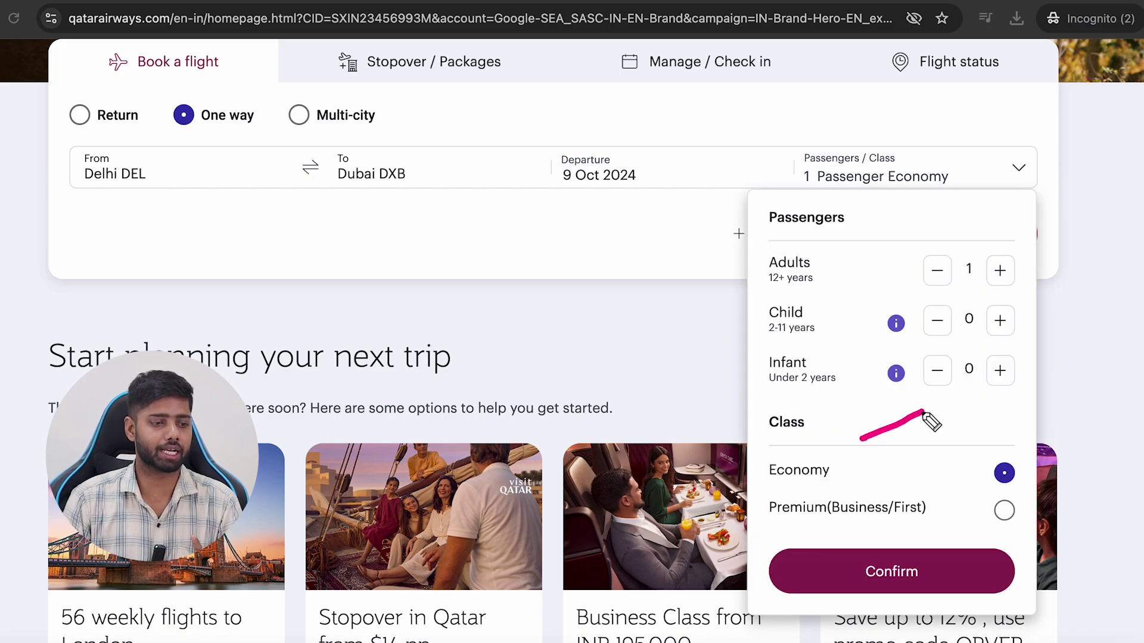
{"action": "left_click_drag", "start_coordinate": [864, 440], "coordinate": [930, 445]}
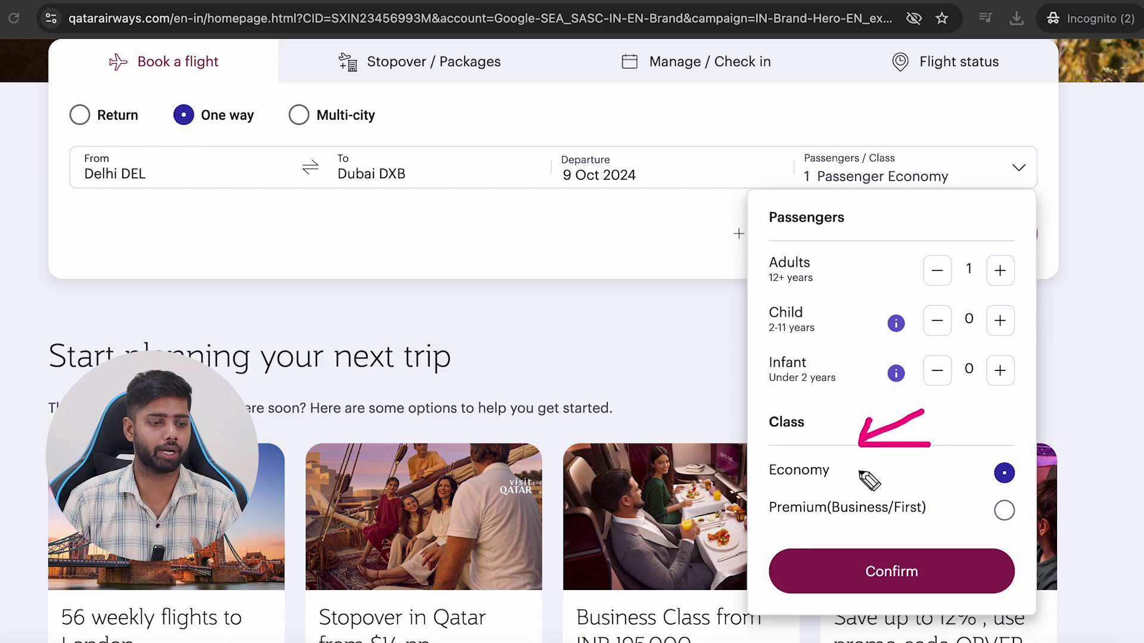
{"action": "mouse_move", "coordinate": [858, 471]}
{"action": "left_mouse_down"}
{"action": "mouse_move", "coordinate": [946, 469]}
{"action": "mouse_move", "coordinate": [968, 506]}
{"action": "left_mouse_up"}
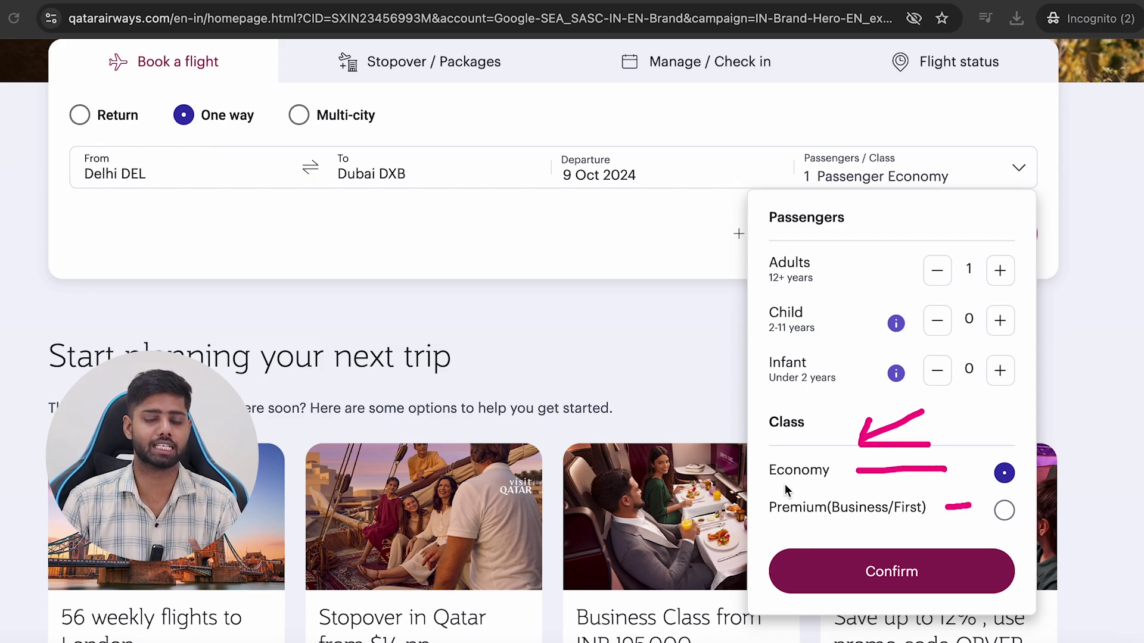
{"action": "left_click_drag", "start_coordinate": [770, 483], "coordinate": [820, 483]}
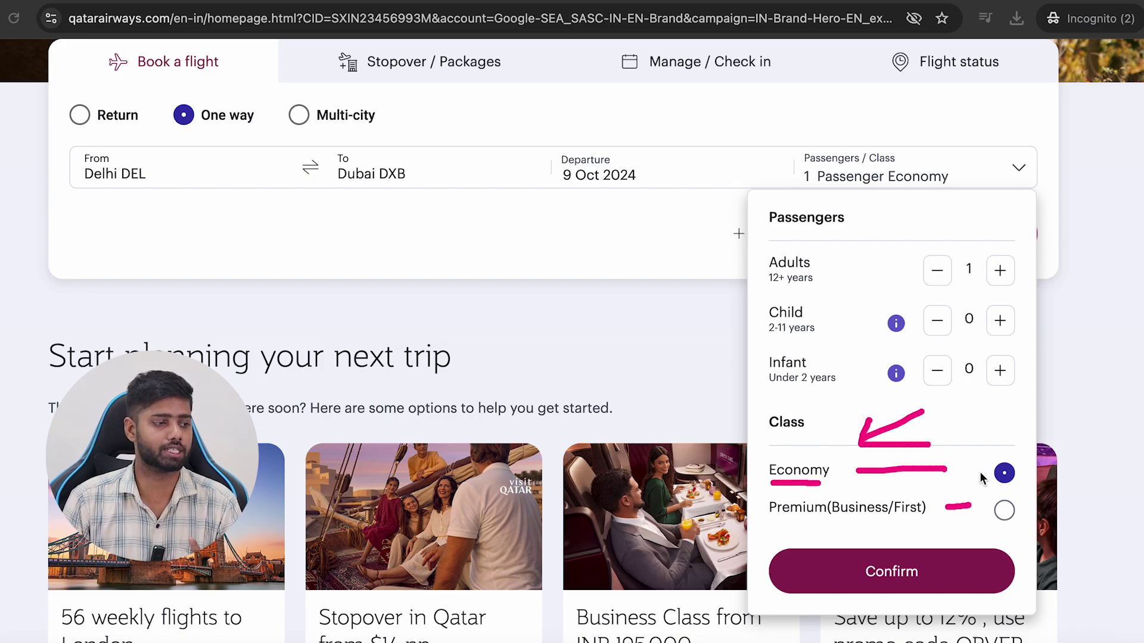
{"action": "left_click_drag", "start_coordinate": [838, 271], "coordinate": [884, 271]}
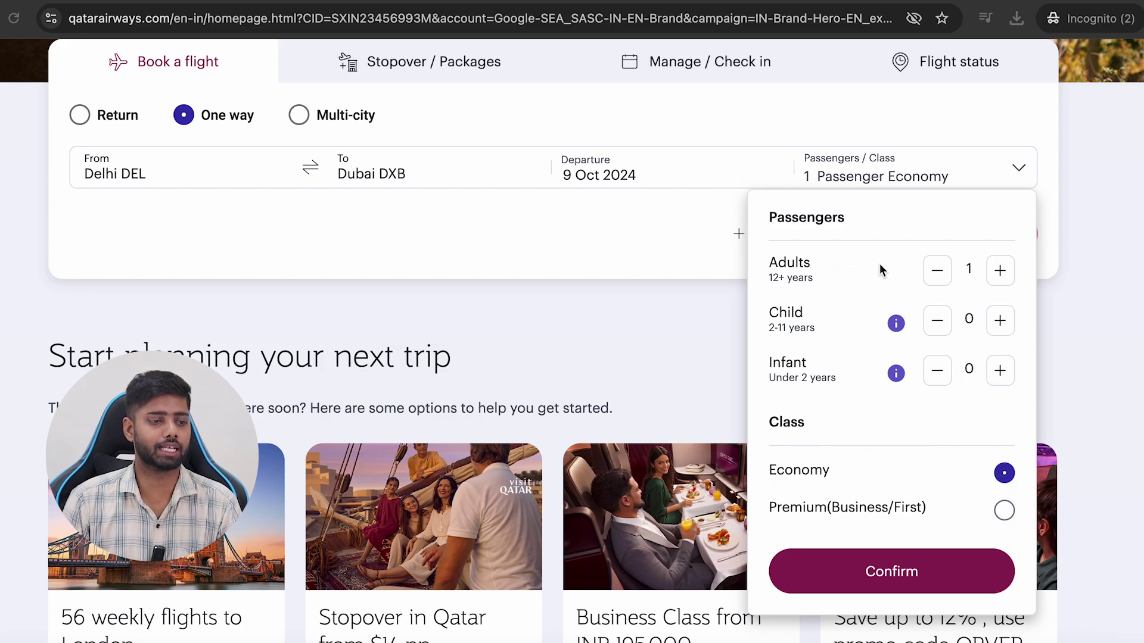
{"action": "mouse_move", "coordinate": [865, 226]}
{"action": "left_mouse_down"}
{"action": "mouse_move", "coordinate": [880, 243]}
{"action": "mouse_move", "coordinate": [894, 224]}
{"action": "left_mouse_up"}
{"action": "left_click", "coordinate": [836, 276]}
{"action": "mouse_move", "coordinate": [836, 276]}
{"action": "left_mouse_down"}
{"action": "mouse_move", "coordinate": [871, 285]}
{"action": "mouse_move", "coordinate": [905, 271]}
{"action": "left_mouse_up"}
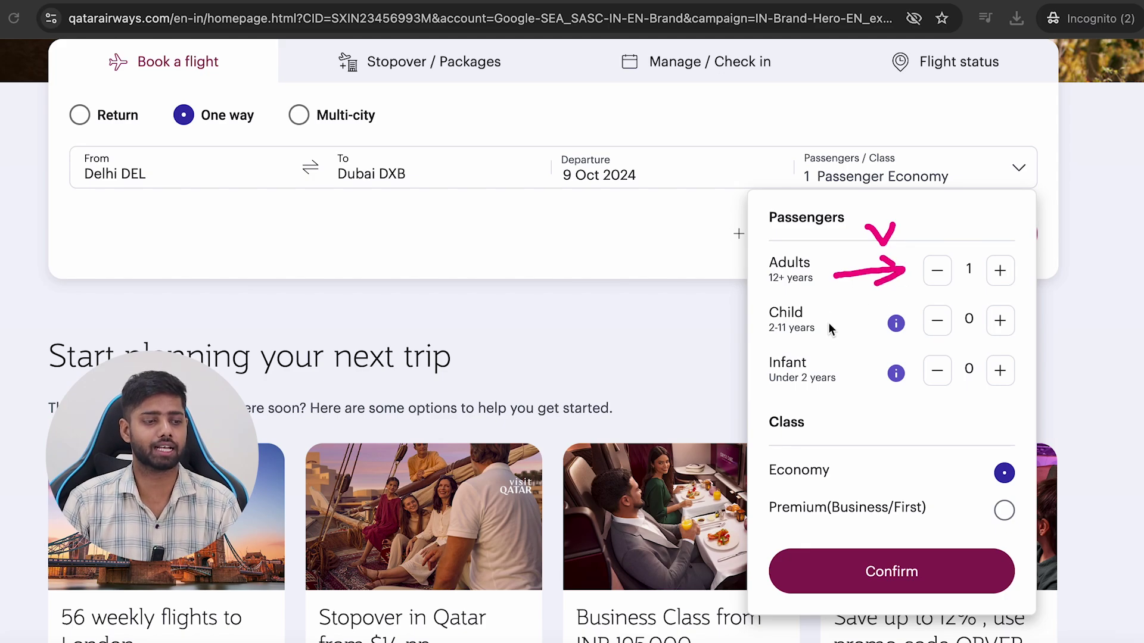
{"action": "mouse_move", "coordinate": [830, 328]}
{"action": "left_mouse_down"}
{"action": "mouse_move", "coordinate": [881, 324]}
{"action": "mouse_move", "coordinate": [865, 334]}
{"action": "mouse_move", "coordinate": [868, 315]}
{"action": "mouse_move", "coordinate": [881, 325]}
{"action": "left_mouse_up"}
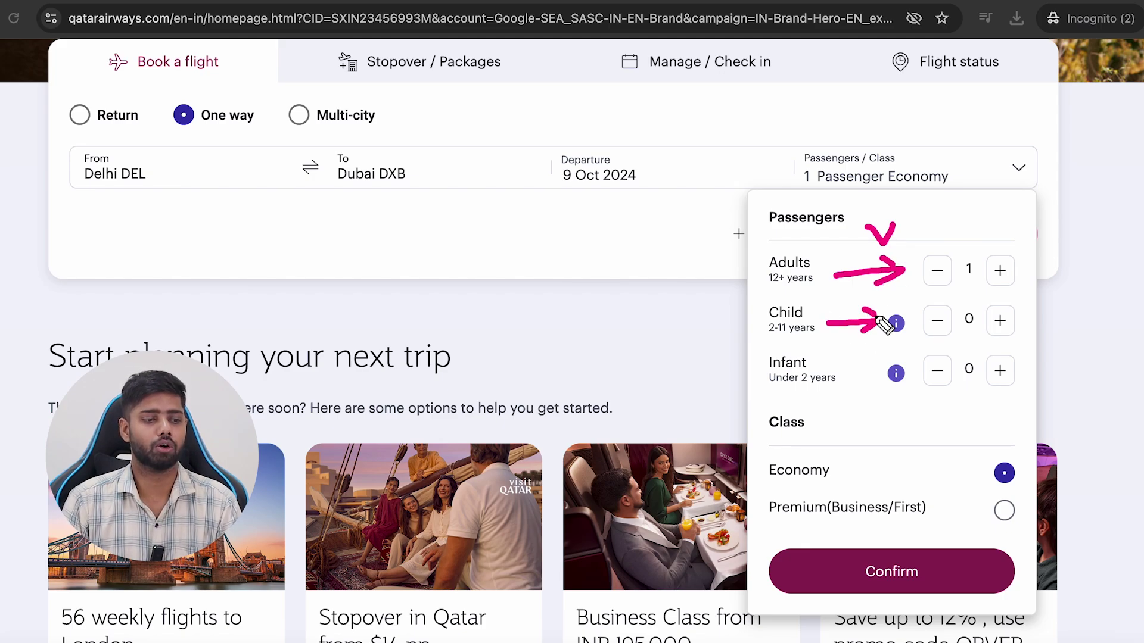
{"action": "left_click_drag", "start_coordinate": [845, 375], "coordinate": [898, 370]}
{"action": "mouse_move", "coordinate": [851, 306]}
{"action": "left_mouse_down"}
{"action": "mouse_move", "coordinate": [877, 297]}
{"action": "mouse_move", "coordinate": [837, 328]}
{"action": "mouse_move", "coordinate": [858, 309]}
{"action": "left_mouse_up"}
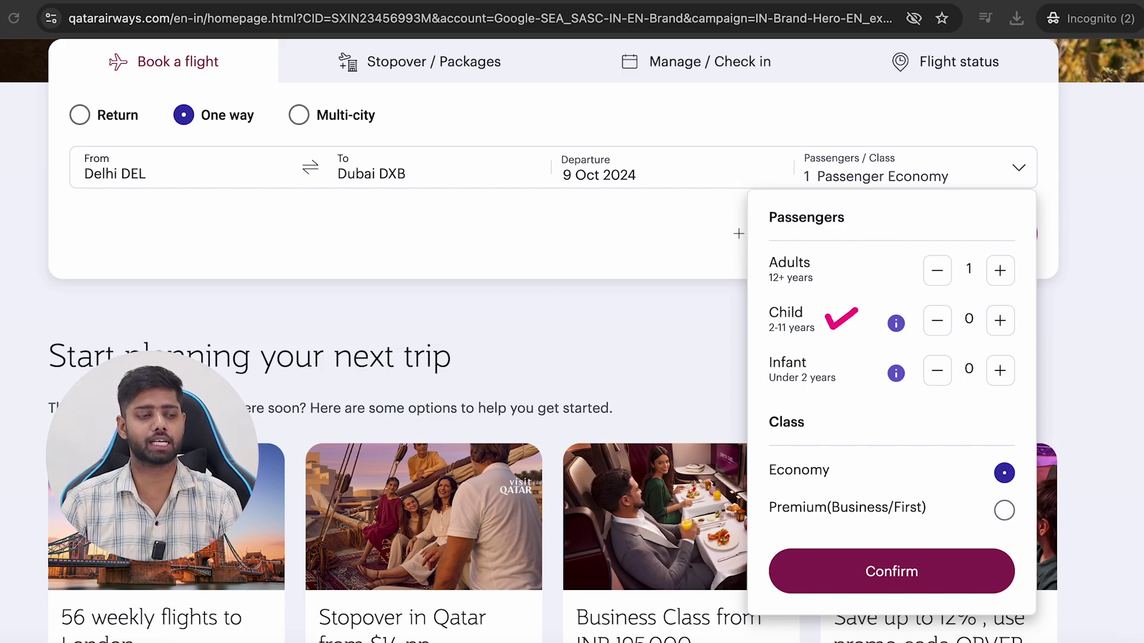
{"action": "left_click_drag", "start_coordinate": [759, 338], "coordinate": [797, 338]}
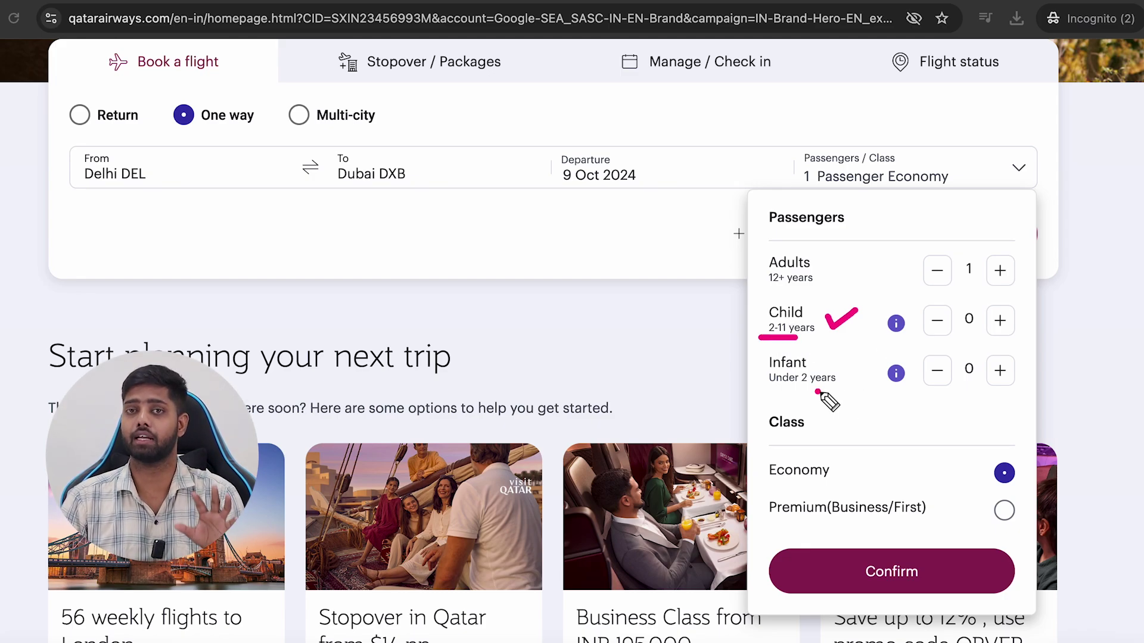
{"action": "left_click_drag", "start_coordinate": [817, 392], "coordinate": [848, 393]}
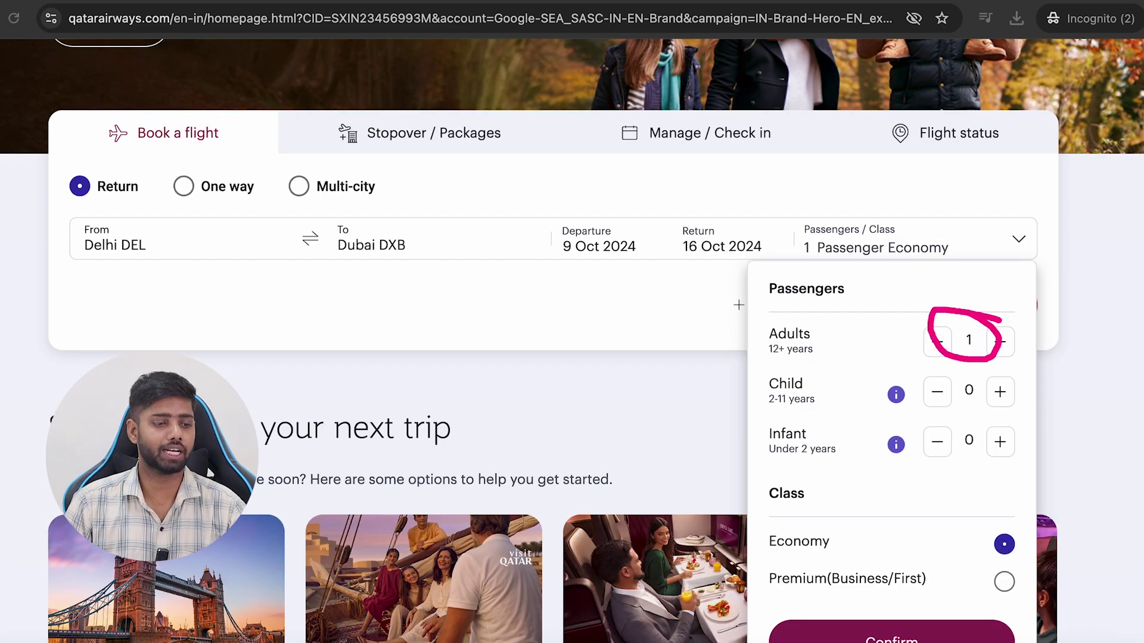
Step: Confirm one adult passenger in Economy class for the trip
{"action": "key", "text": "Escape"}
{"action": "mouse_move", "coordinate": [952, 327]}
{"action": "left_mouse_down"}
{"action": "mouse_move", "coordinate": [980, 316]}
{"action": "mouse_move", "coordinate": [985, 360]}
{"action": "mouse_move", "coordinate": [949, 322]}
{"action": "mouse_move", "coordinate": [956, 309]}
{"action": "left_mouse_up"}
{"action": "mouse_move", "coordinate": [837, 340]}
{"action": "left_mouse_down"}
{"action": "mouse_move", "coordinate": [888, 341]}
{"action": "mouse_move", "coordinate": [869, 346]}
{"action": "left_mouse_up"}
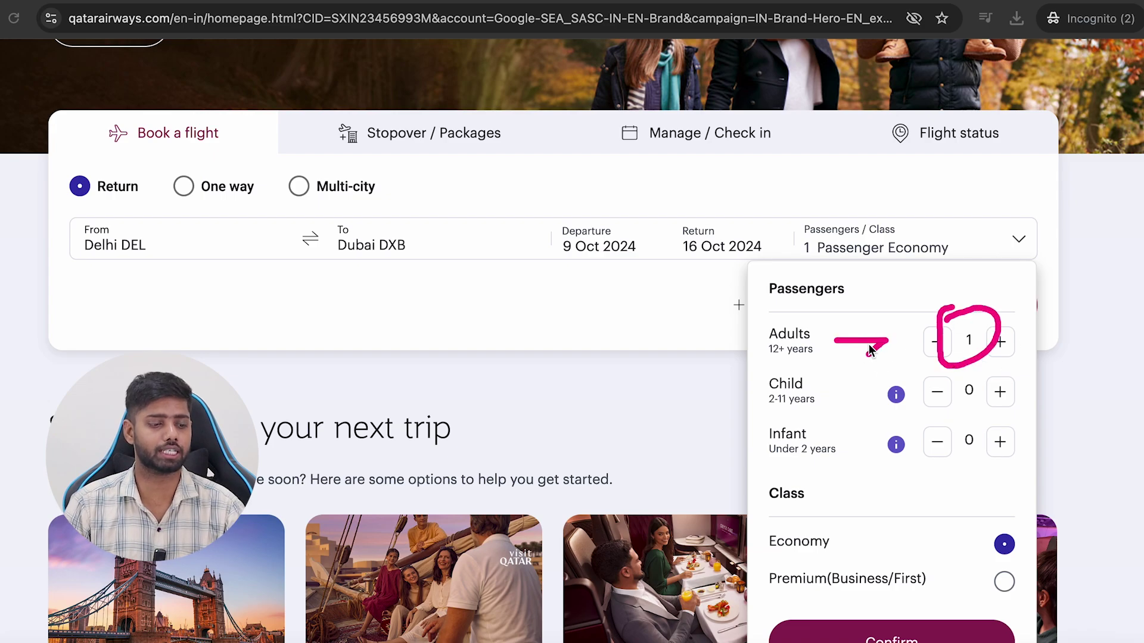
{"action": "left_click", "coordinate": [903, 630]}
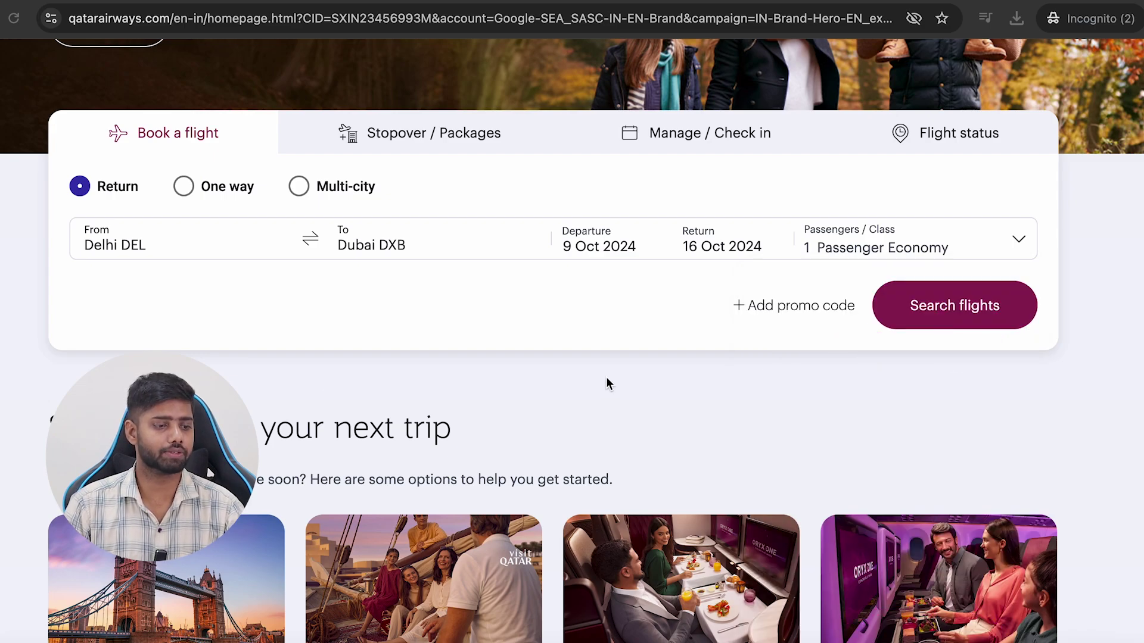
Step: Search for the Delhi to Dubai return flights and review the departure options with their Economy and Business fares
{"action": "left_click_drag", "start_coordinate": [955, 364], "coordinate": [957, 420]}
{"action": "left_click", "coordinate": [954, 305]}
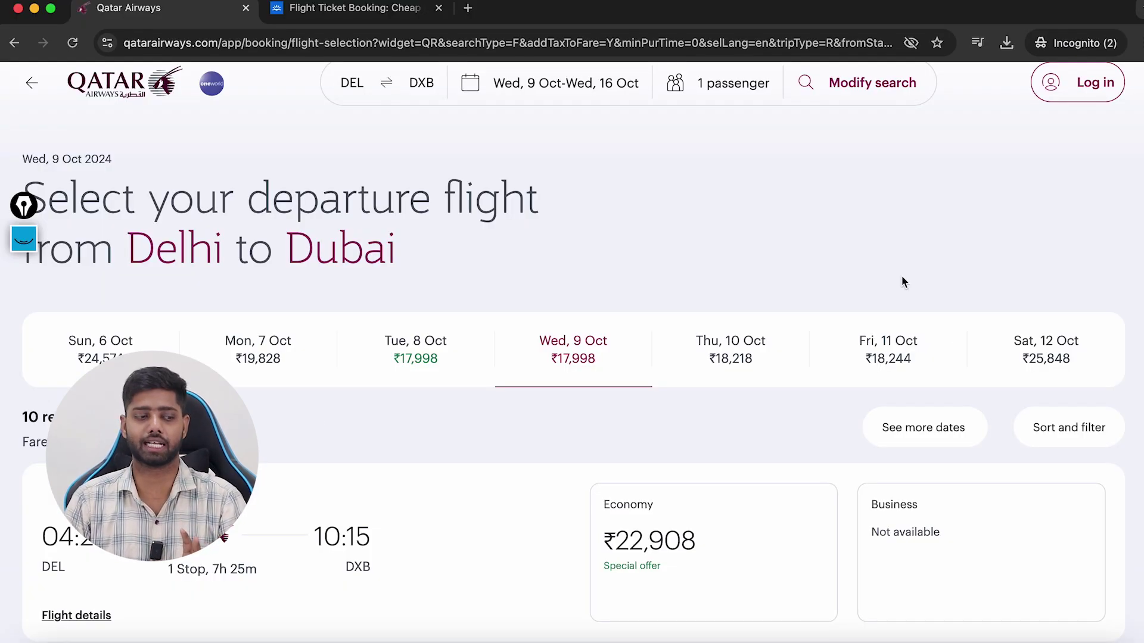
{"action": "scroll", "coordinate": [901, 278], "scroll_direction": "down", "scroll_amount": 15}
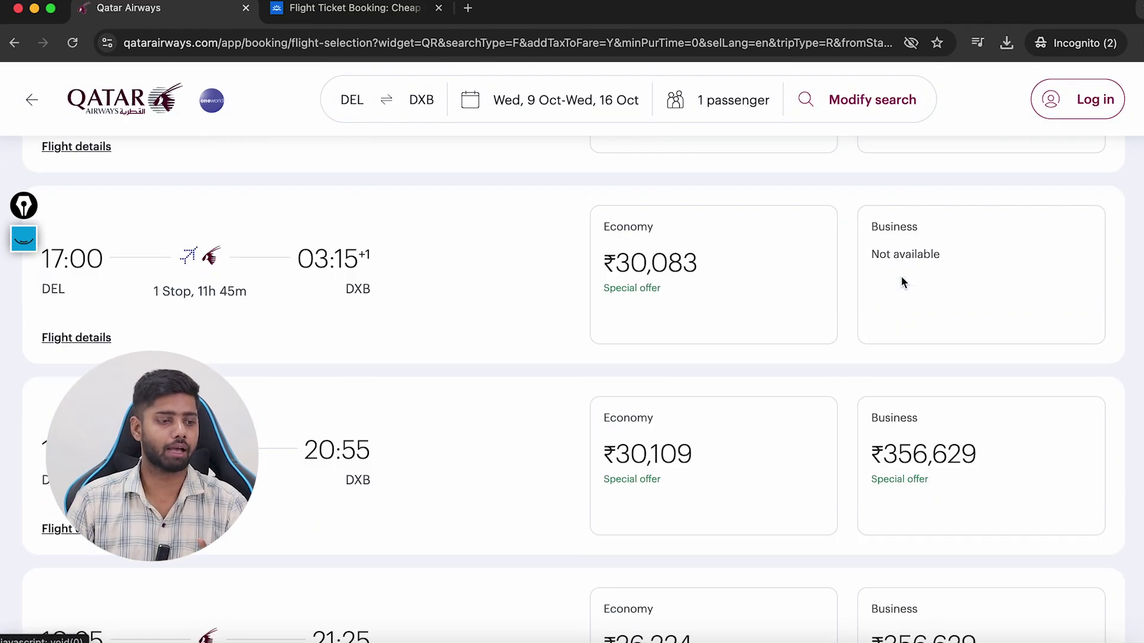
{"action": "scroll", "coordinate": [902, 280], "scroll_direction": "down", "scroll_amount": 15}
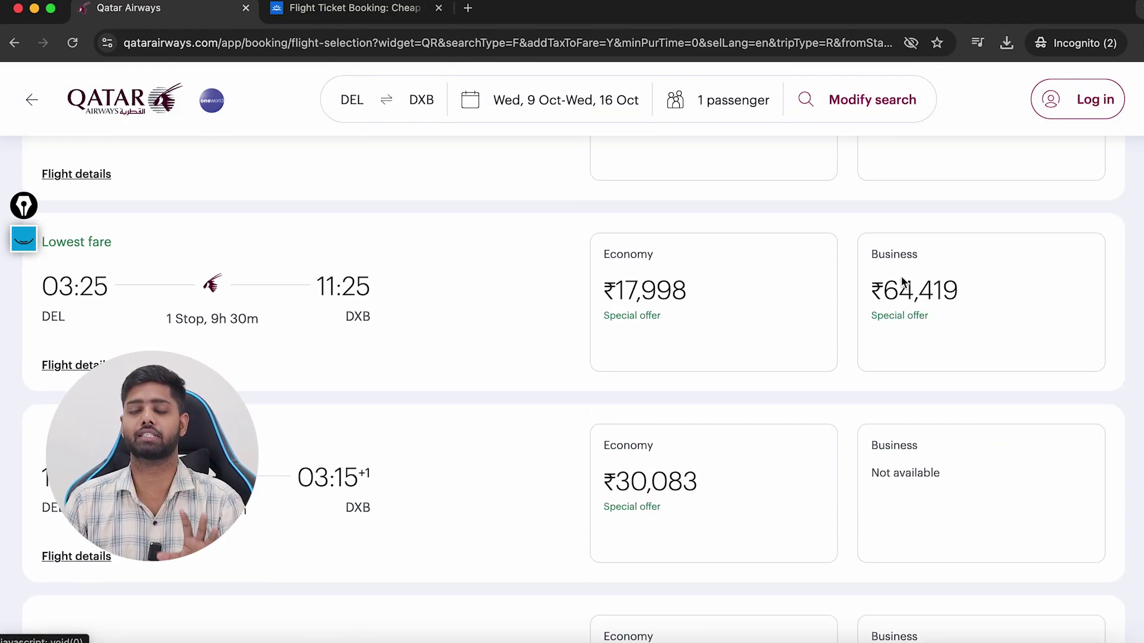
Step: Underline the stop and travel durations of the 04:20, second 10:15-arrival and 03:25 lowest-fare flights, and clear the marks
{"action": "scroll", "coordinate": [900, 280], "scroll_direction": "up", "scroll_amount": 5}
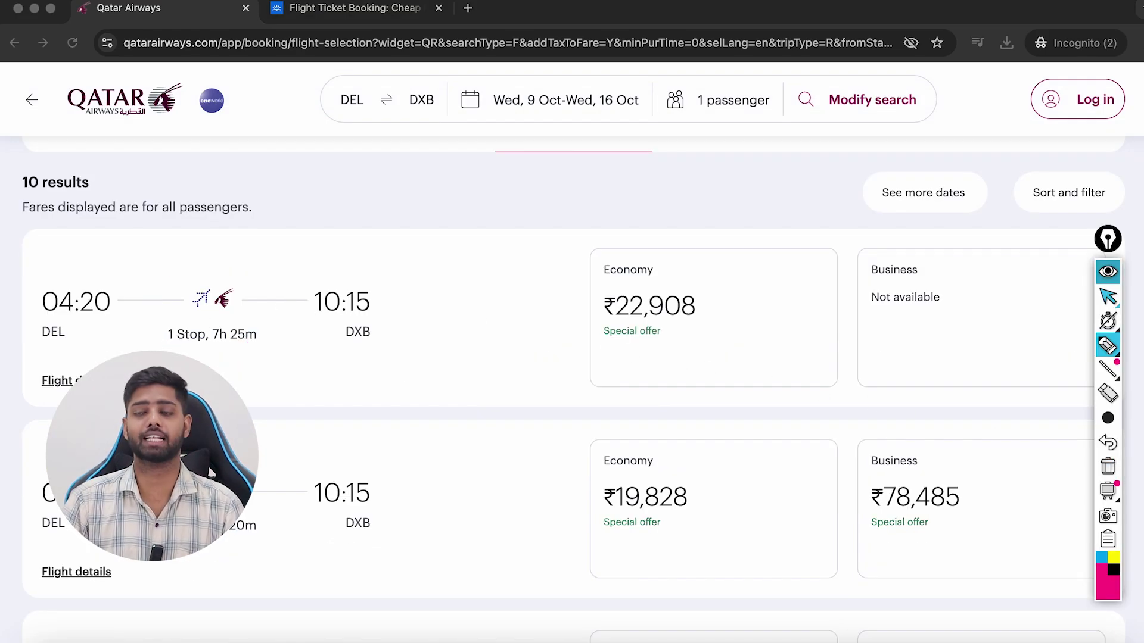
{"action": "left_click_drag", "start_coordinate": [172, 361], "coordinate": [292, 359]}
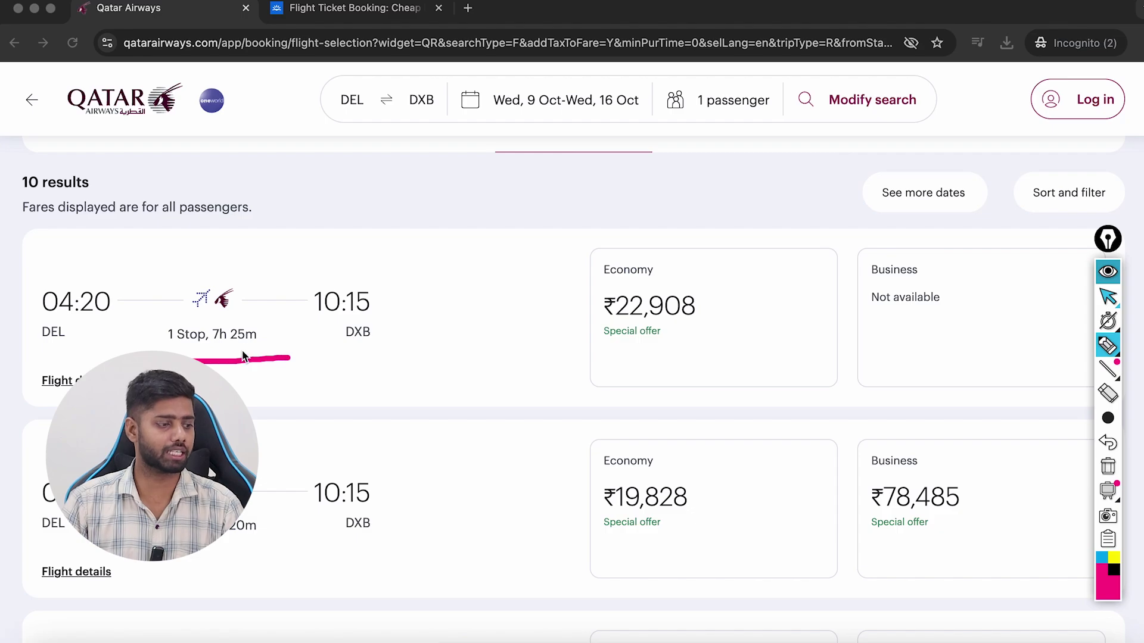
{"action": "left_click_drag", "start_coordinate": [211, 344], "coordinate": [269, 349]}
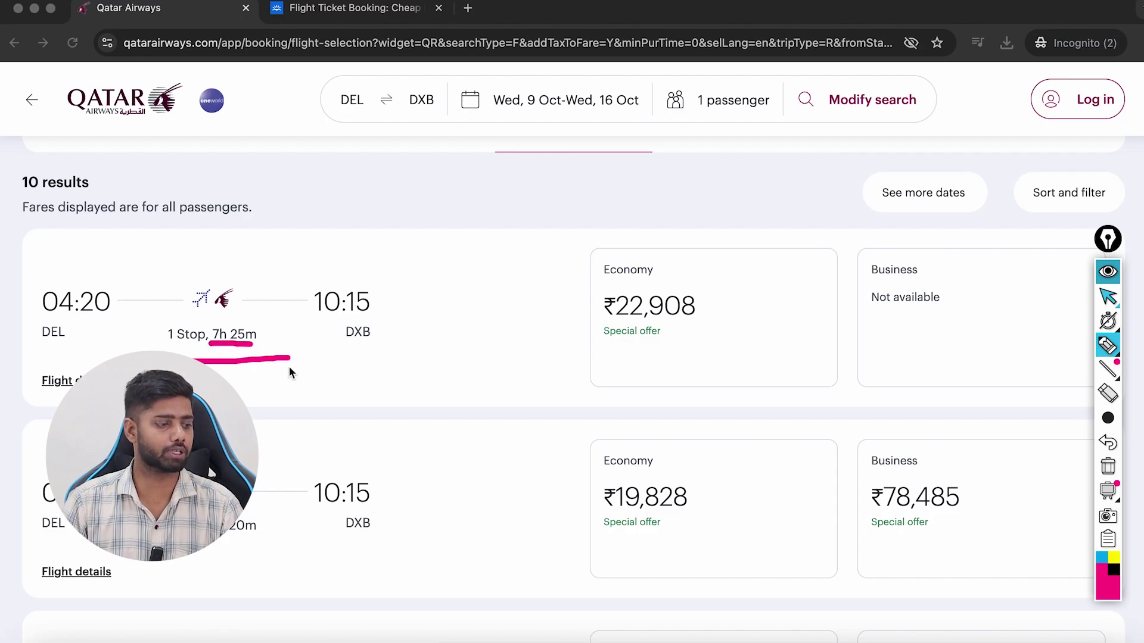
{"action": "left_click_drag", "start_coordinate": [162, 538], "coordinate": [250, 538]}
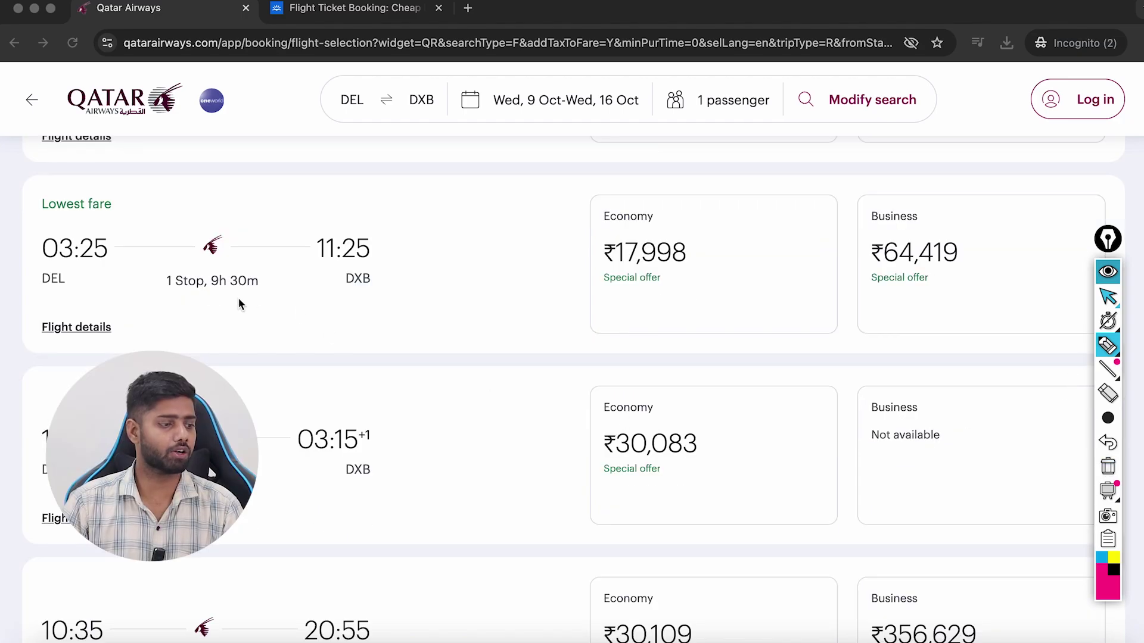
{"action": "left_click_drag", "start_coordinate": [203, 293], "coordinate": [246, 293]}
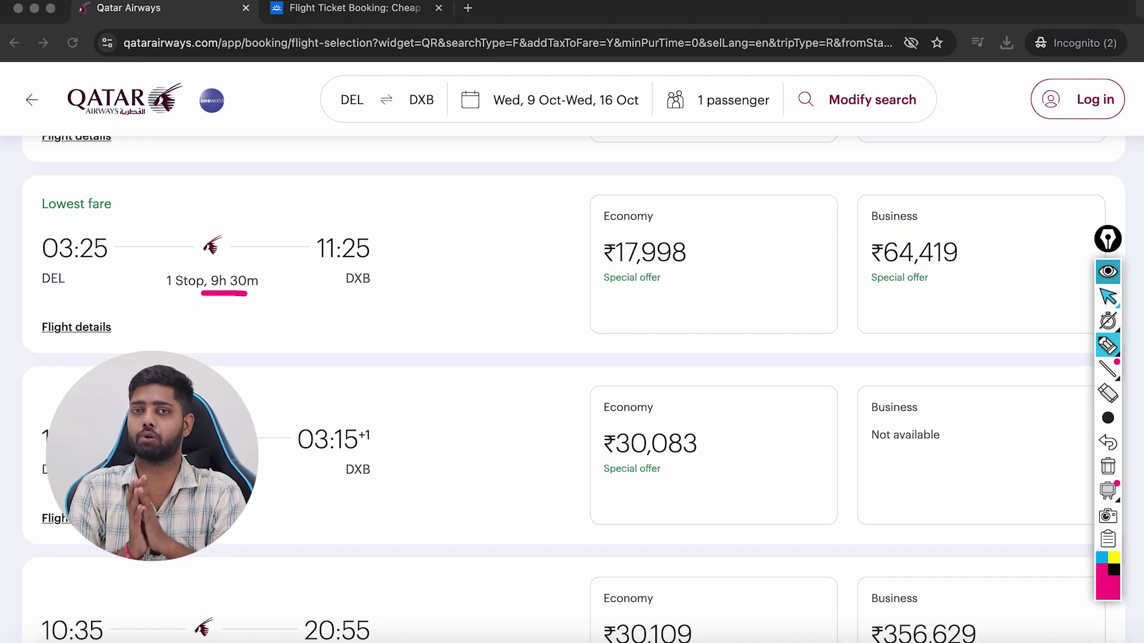
{"action": "key", "text": "Escape"}
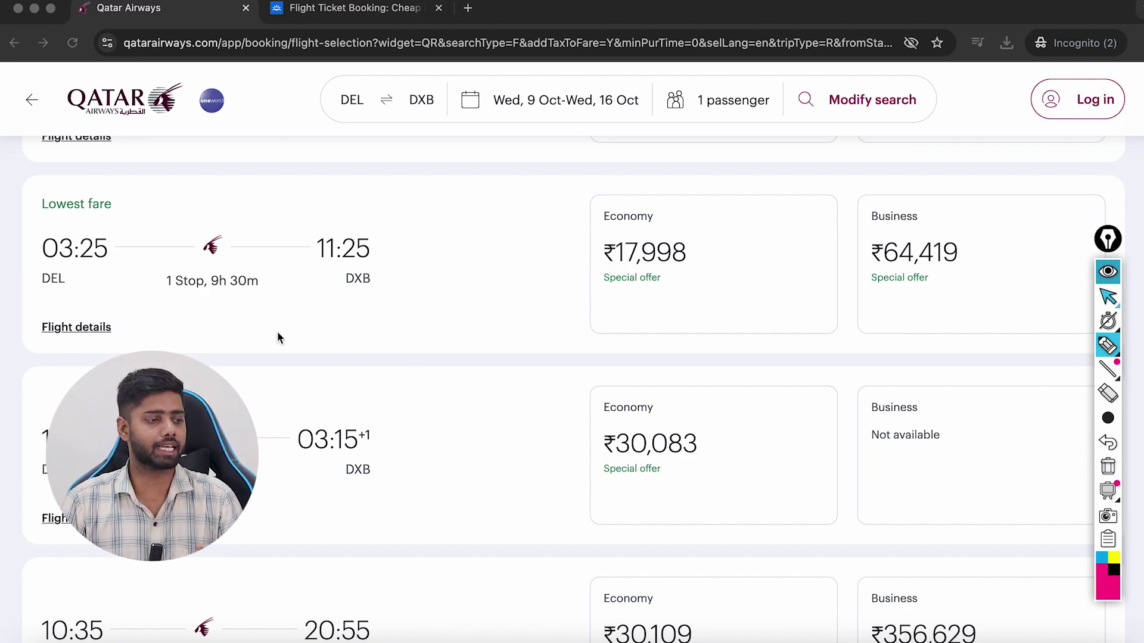
Step: Mark the durations, departure times and arrival times of the 03:25 lowest-fare flight and the flight below it, and erase all marks
{"action": "left_click_drag", "start_coordinate": [169, 309], "coordinate": [270, 317]}
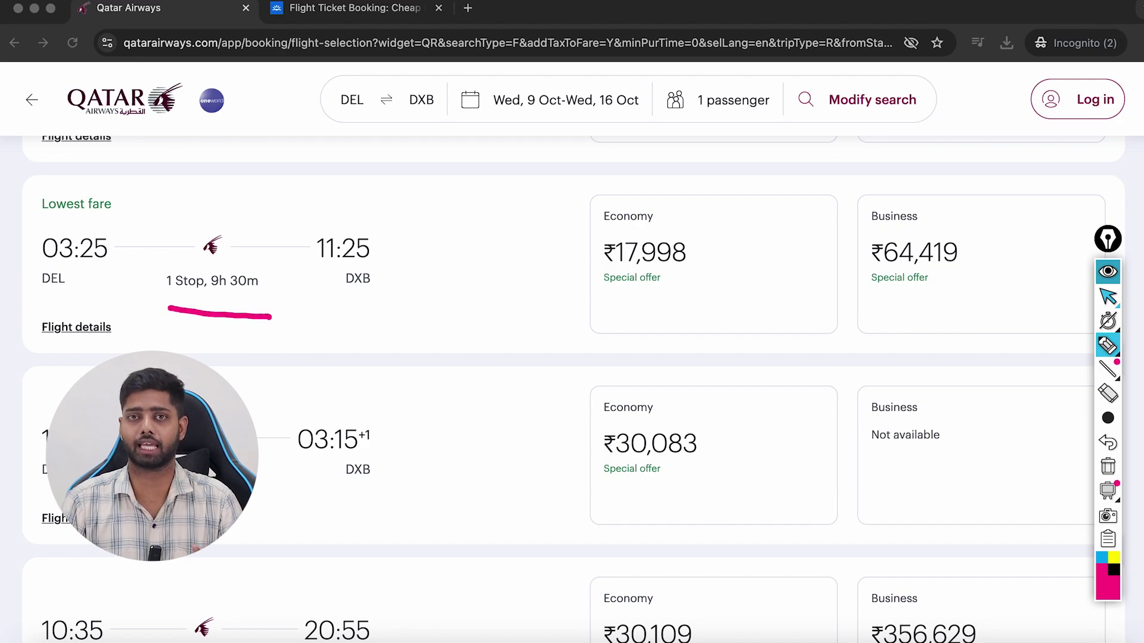
{"action": "left_click_drag", "start_coordinate": [246, 502], "coordinate": [260, 499]}
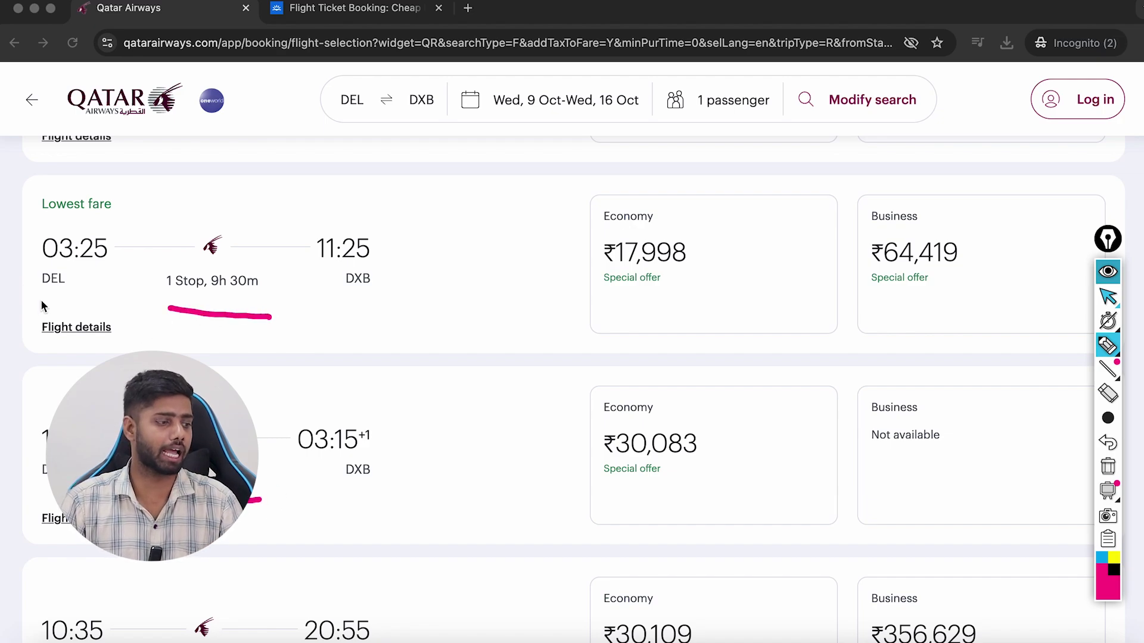
{"action": "mouse_move", "coordinate": [26, 229]}
{"action": "left_mouse_down"}
{"action": "mouse_move", "coordinate": [53, 281]}
{"action": "mouse_move", "coordinate": [132, 216]}
{"action": "mouse_move", "coordinate": [13, 269]}
{"action": "left_mouse_up"}
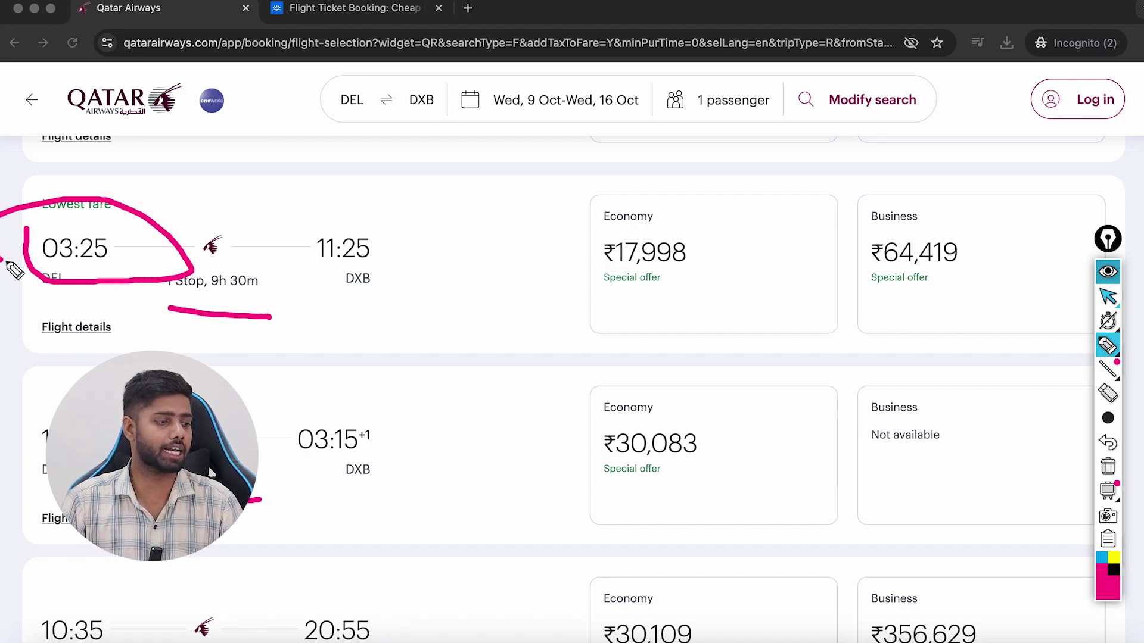
{"action": "mouse_move", "coordinate": [34, 489]}
{"action": "left_mouse_down"}
{"action": "mouse_move", "coordinate": [13, 443]}
{"action": "mouse_move", "coordinate": [30, 418]}
{"action": "left_mouse_up"}
{"action": "mouse_move", "coordinate": [316, 283]}
{"action": "left_mouse_down"}
{"action": "mouse_move", "coordinate": [378, 292]}
{"action": "mouse_move", "coordinate": [345, 204]}
{"action": "mouse_move", "coordinate": [301, 271]}
{"action": "left_mouse_up"}
{"action": "mouse_move", "coordinate": [288, 406]}
{"action": "left_mouse_down"}
{"action": "mouse_move", "coordinate": [408, 445]}
{"action": "mouse_move", "coordinate": [288, 480]}
{"action": "mouse_move", "coordinate": [289, 411]}
{"action": "left_mouse_up"}
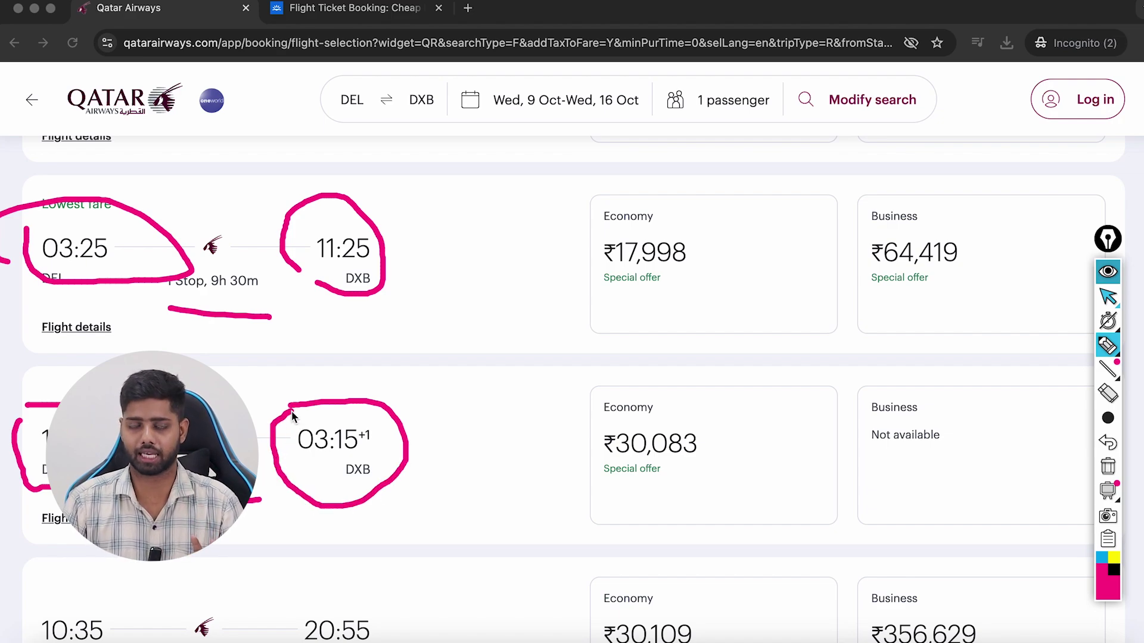
{"action": "left_click", "coordinate": [1107, 466]}
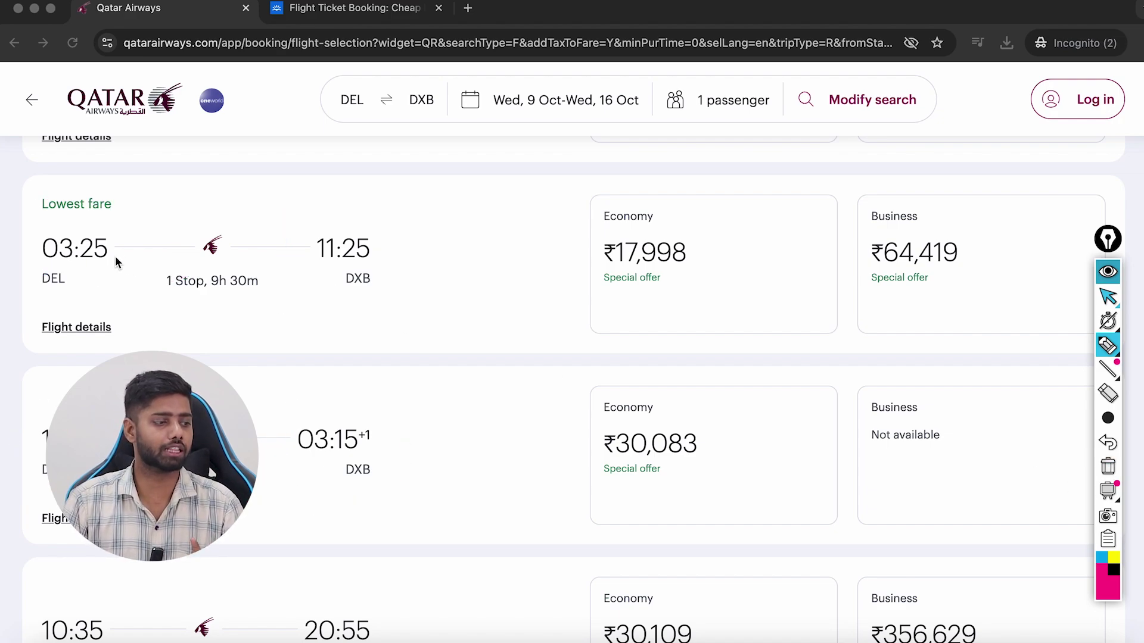
Step: Circle the 03:25 departure with arrows, mark the next two flights' departure times, and erase all marks
{"action": "mouse_move", "coordinate": [114, 231]}
{"action": "left_mouse_down"}
{"action": "mouse_move", "coordinate": [35, 225]}
{"action": "mouse_move", "coordinate": [24, 284]}
{"action": "mouse_move", "coordinate": [119, 280]}
{"action": "mouse_move", "coordinate": [113, 222]}
{"action": "mouse_move", "coordinate": [205, 225]}
{"action": "mouse_move", "coordinate": [127, 233]}
{"action": "mouse_move", "coordinate": [153, 238]}
{"action": "left_mouse_up"}
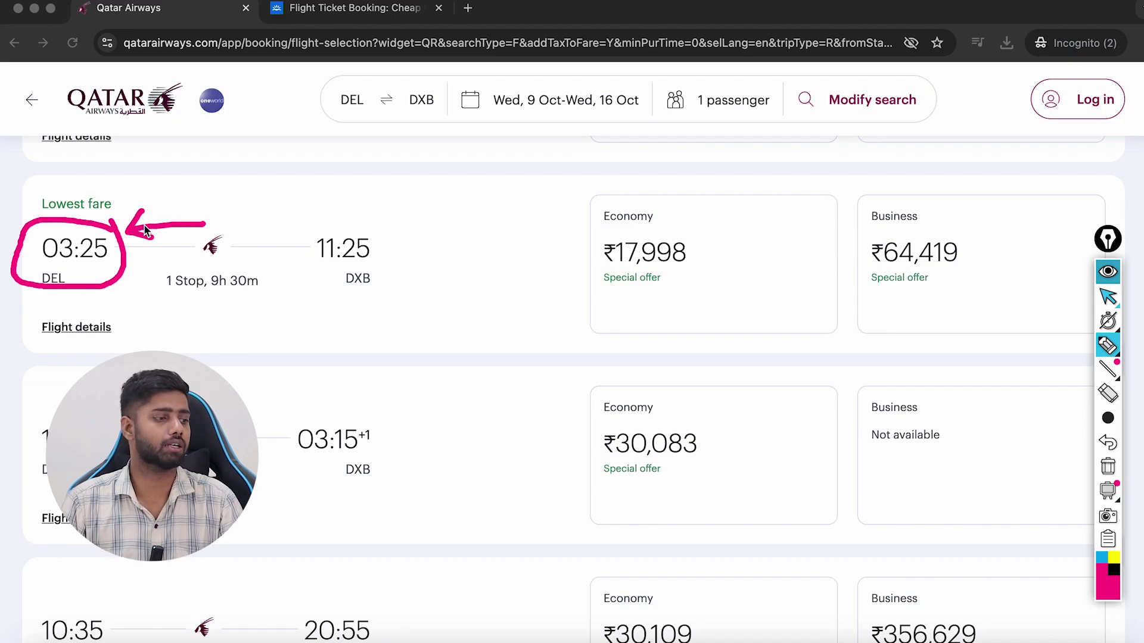
{"action": "left_click_drag", "start_coordinate": [133, 282], "coordinate": [110, 308]}
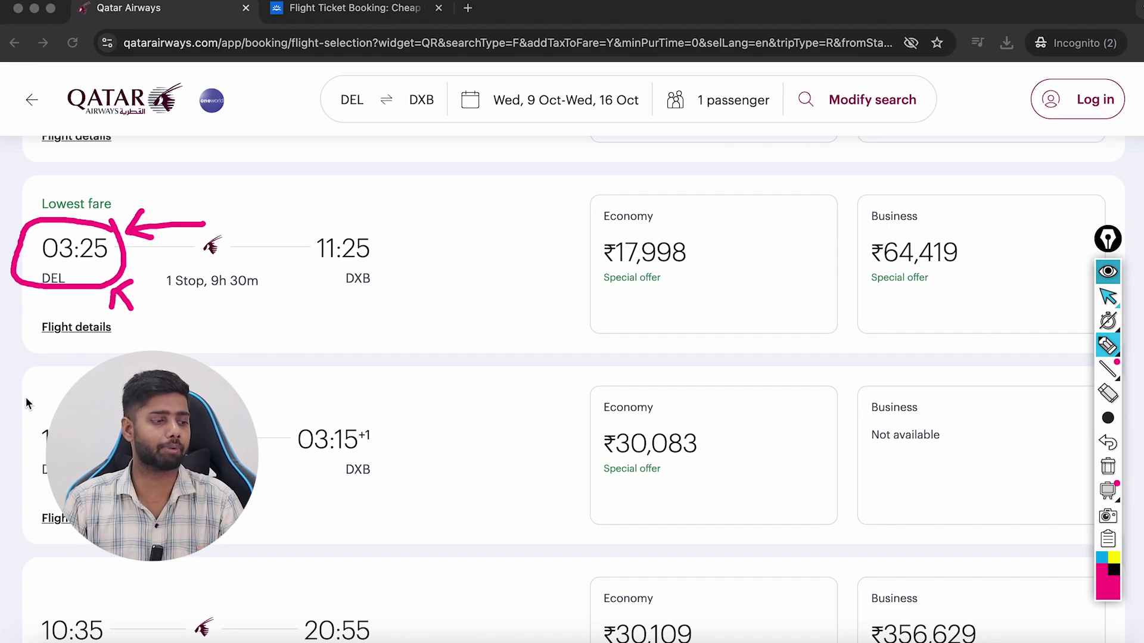
{"action": "left_click_drag", "start_coordinate": [31, 410], "coordinate": [59, 410]}
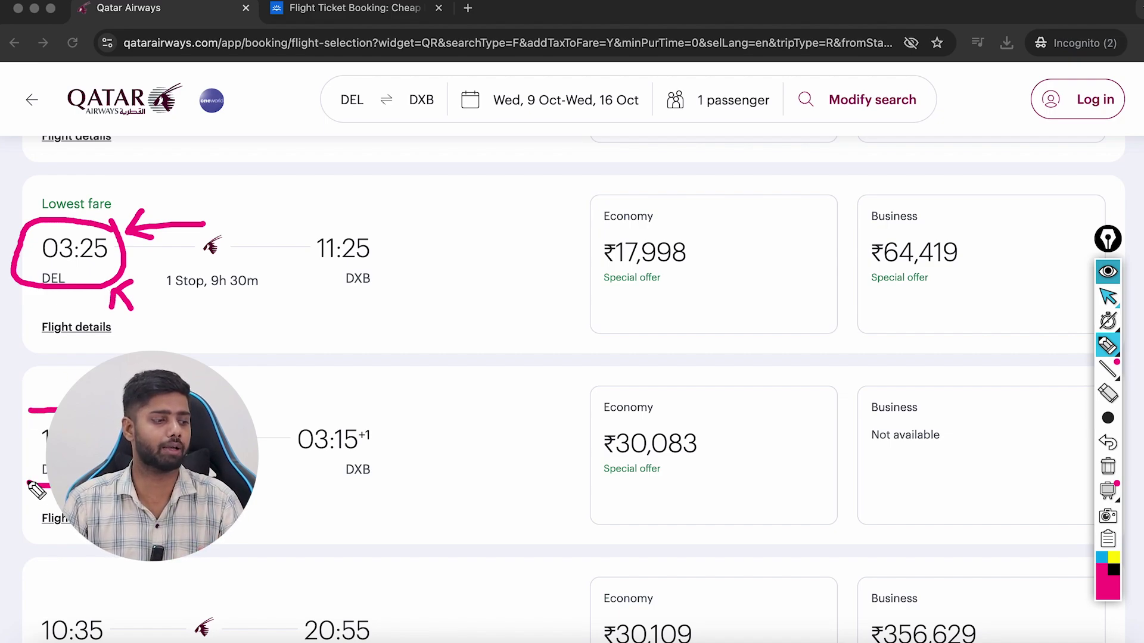
{"action": "left_click_drag", "start_coordinate": [30, 485], "coordinate": [30, 410]}
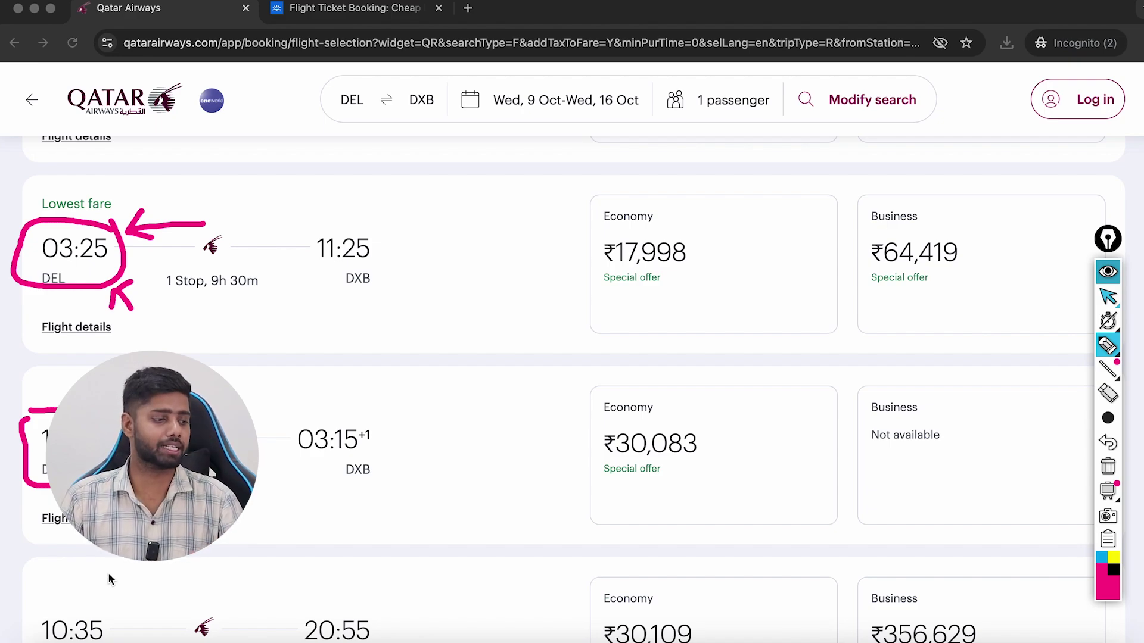
{"action": "left_click_drag", "start_coordinate": [95, 614], "coordinate": [160, 586]}
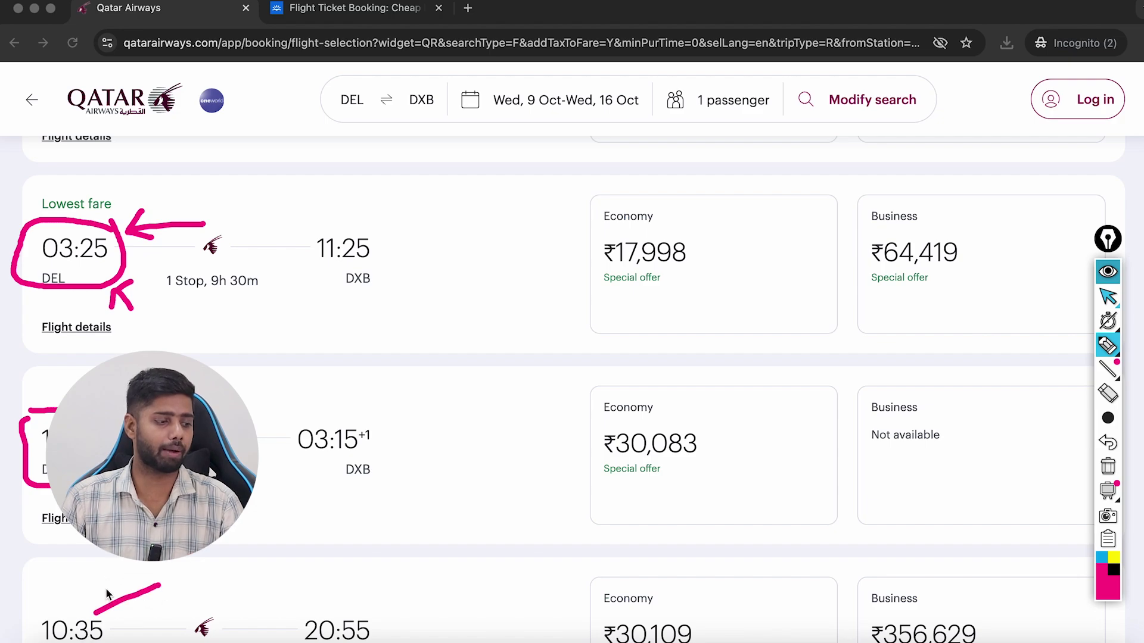
{"action": "left_click_drag", "start_coordinate": [90, 589], "coordinate": [90, 612]}
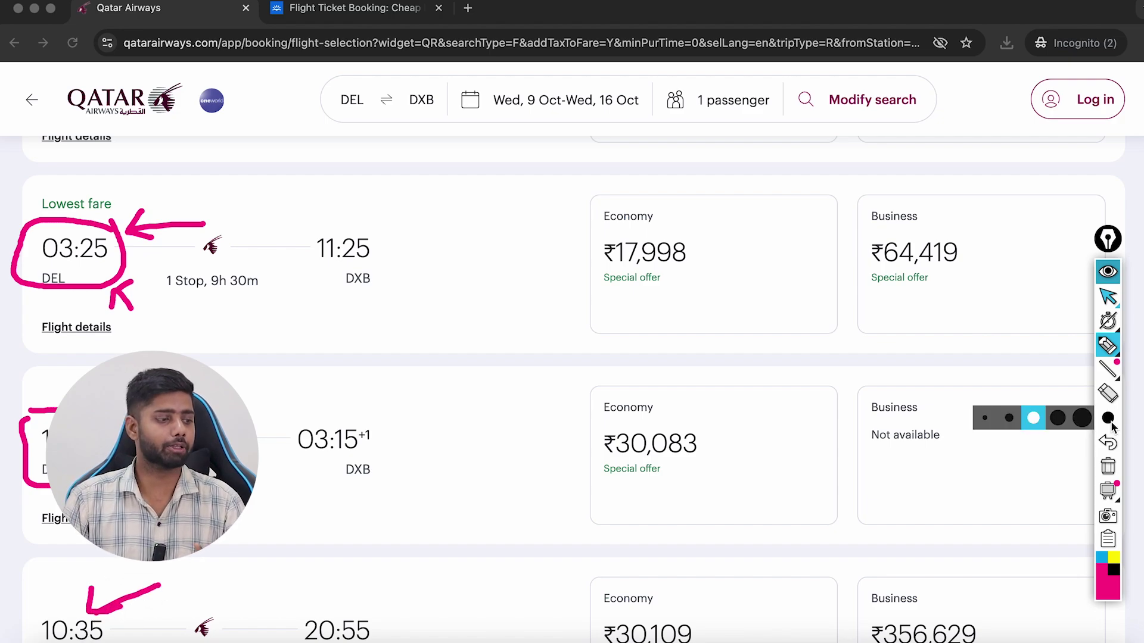
{"action": "left_click", "coordinate": [1108, 466]}
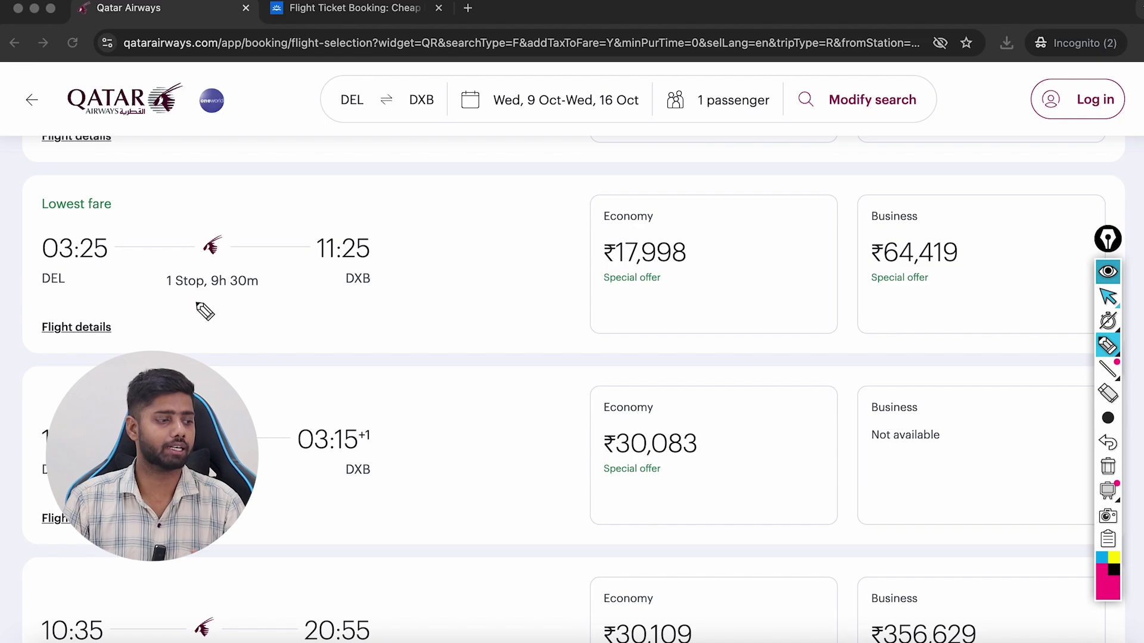
Step: Mark the 03:25 flight's duration, departure time and ₹17,998 Economy fare, clear the marks and leave annotation mode
{"action": "left_click_drag", "start_coordinate": [194, 302], "coordinate": [261, 297]}
{"action": "left_click_drag", "start_coordinate": [68, 268], "coordinate": [91, 274]}
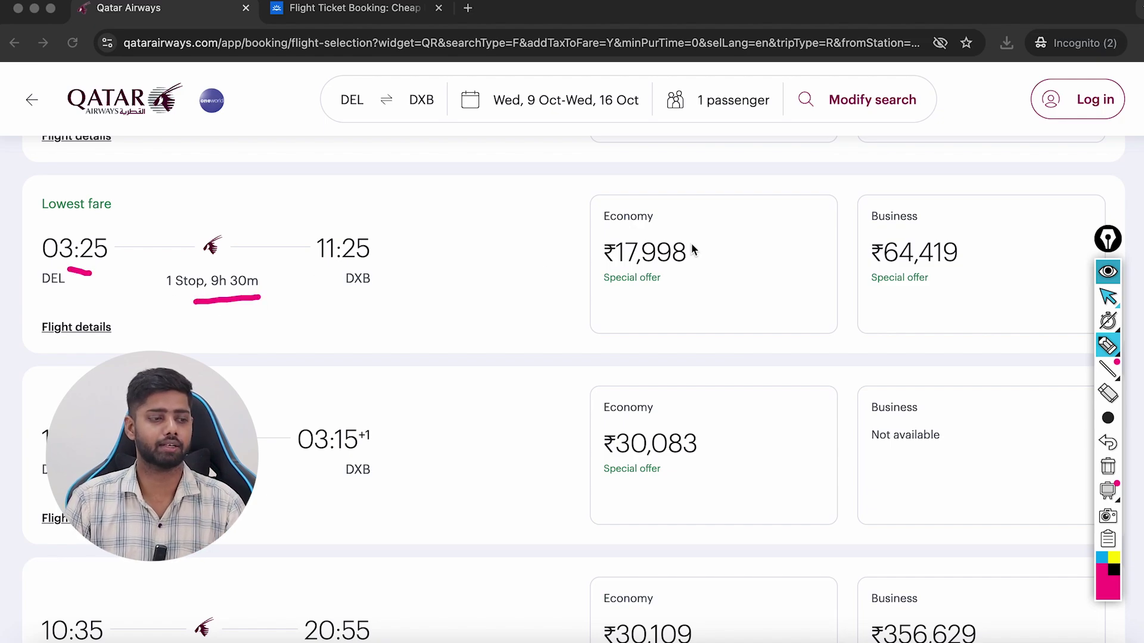
{"action": "mouse_move", "coordinate": [676, 202]}
{"action": "left_mouse_down"}
{"action": "mouse_move", "coordinate": [638, 197]}
{"action": "mouse_move", "coordinate": [566, 256]}
{"action": "mouse_move", "coordinate": [697, 269]}
{"action": "mouse_move", "coordinate": [685, 209]}
{"action": "left_mouse_up"}
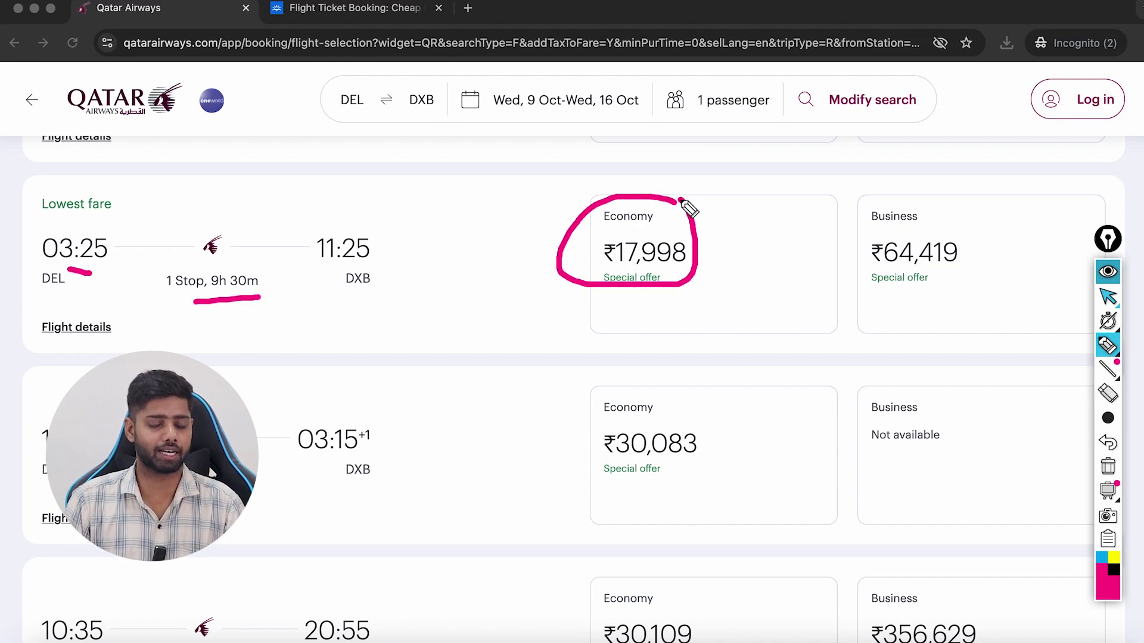
{"action": "key", "text": "Escape"}
{"action": "mouse_move", "coordinate": [700, 454]}
{"action": "left_mouse_down"}
{"action": "mouse_move", "coordinate": [707, 473]}
{"action": "mouse_move", "coordinate": [742, 421]}
{"action": "left_mouse_up"}
{"action": "left_click", "coordinate": [1109, 274]}
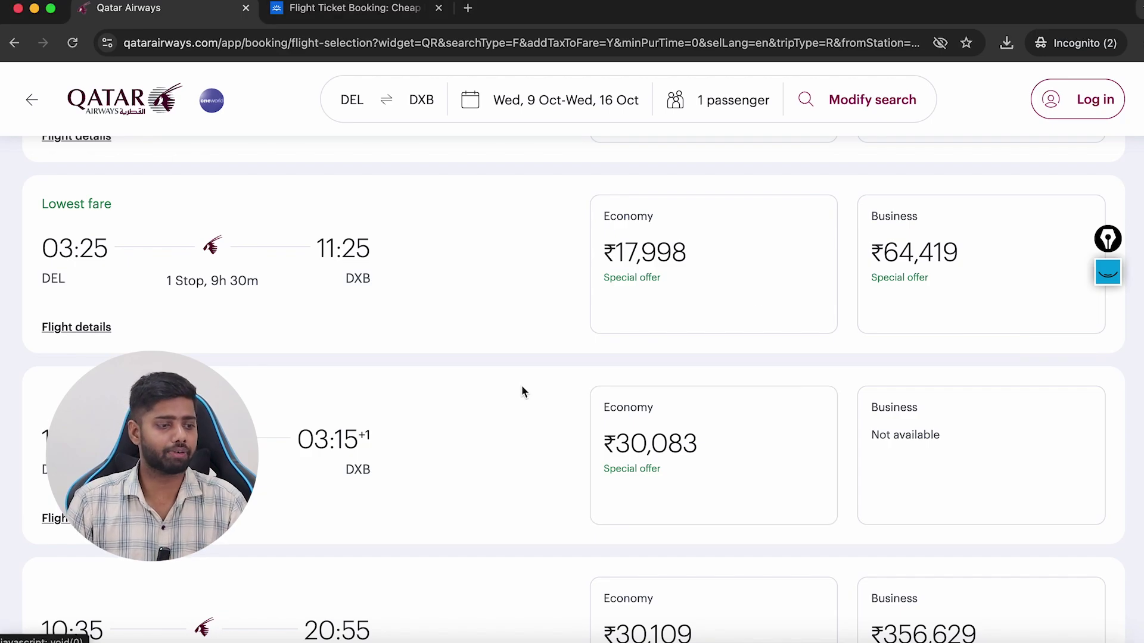
Step: Expand the ₹17,998 Economy fare of the 03:25 lowest-fare flight and bring its fare options into view
{"action": "left_click", "coordinate": [660, 257]}
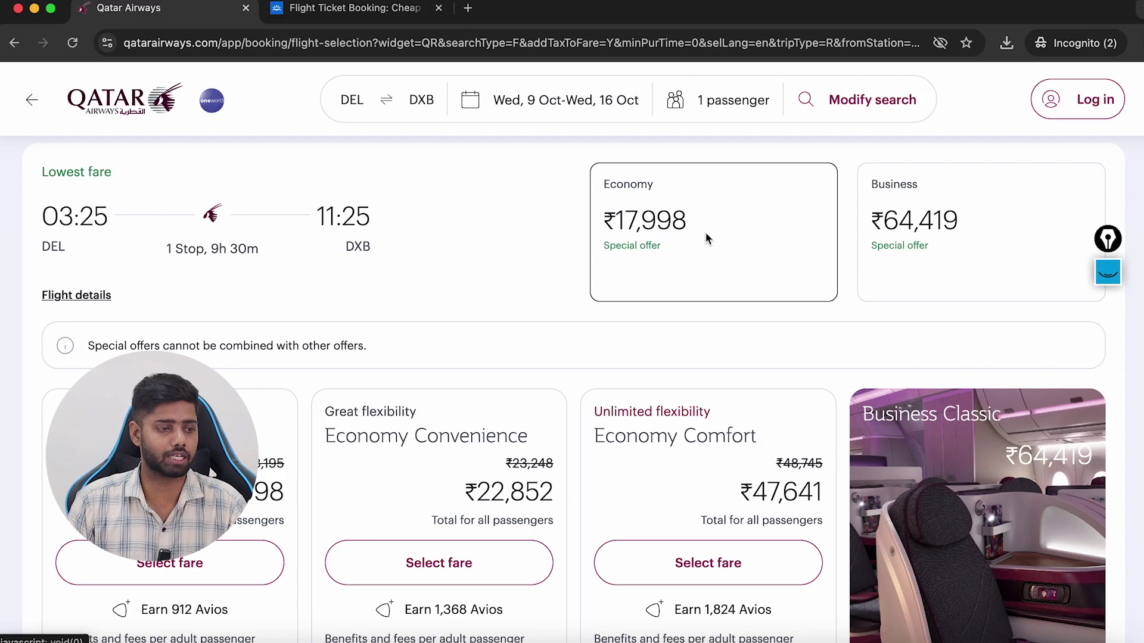
{"action": "scroll", "coordinate": [684, 231], "scroll_direction": "down", "scroll_amount": 4}
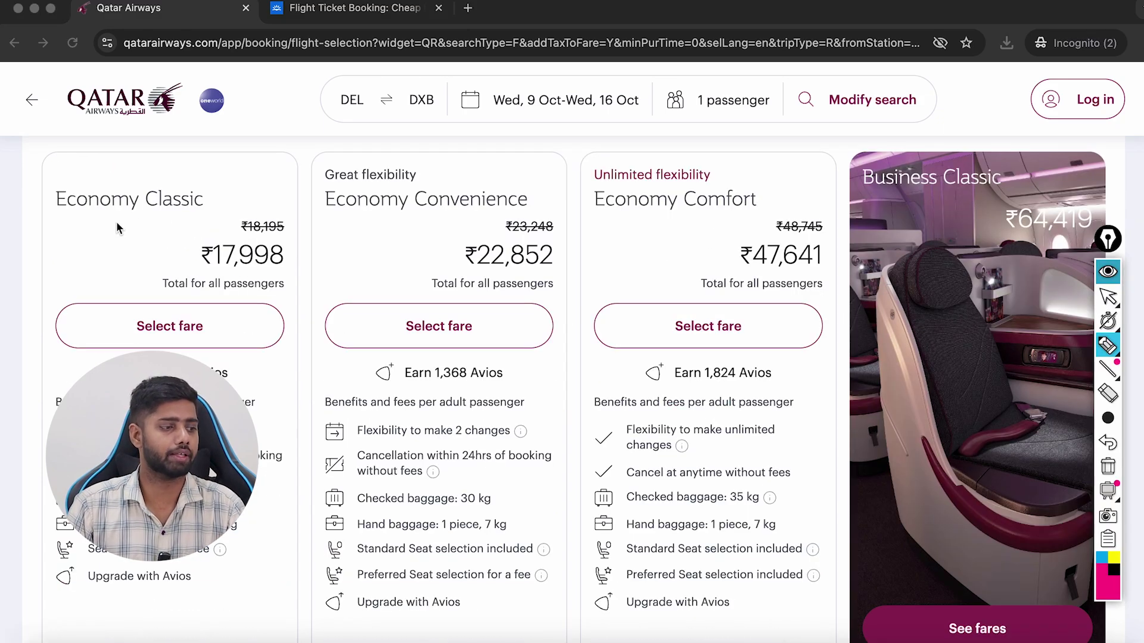
Step: Underline Economy Classic, Economy Convenience and Economy Comfort, put marks beside their prices, and clear the annotations
{"action": "left_click_drag", "start_coordinate": [102, 220], "coordinate": [143, 221]}
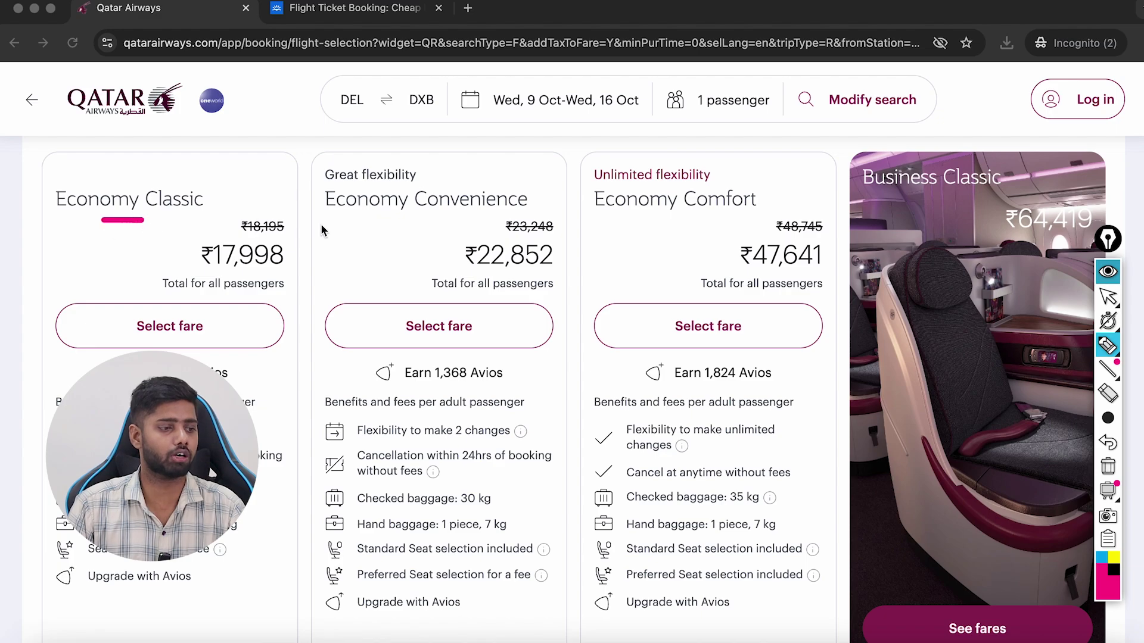
{"action": "left_click_drag", "start_coordinate": [351, 219], "coordinate": [428, 219]}
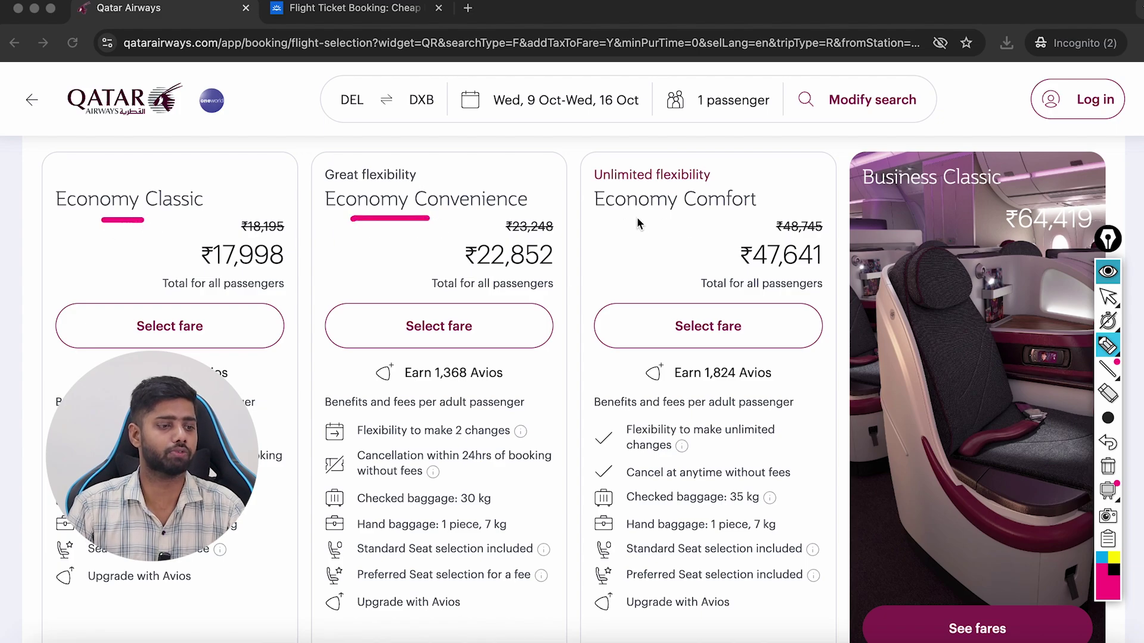
{"action": "left_click_drag", "start_coordinate": [633, 221], "coordinate": [692, 221]}
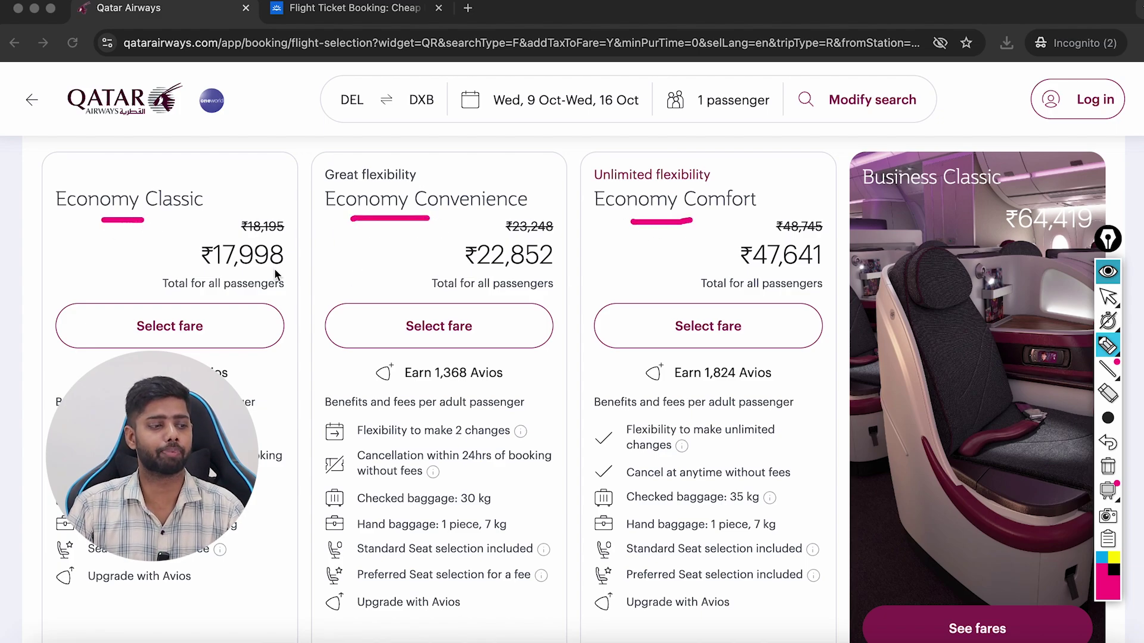
{"action": "left_click_drag", "start_coordinate": [294, 255], "coordinate": [310, 252]}
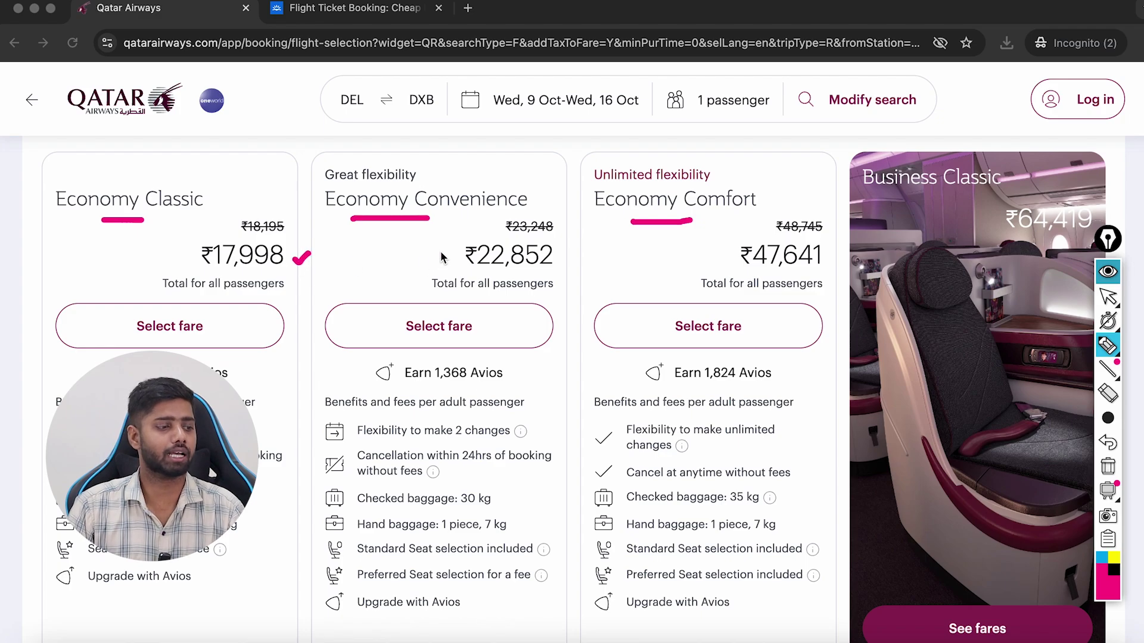
{"action": "left_click_drag", "start_coordinate": [439, 248], "coordinate": [457, 237]}
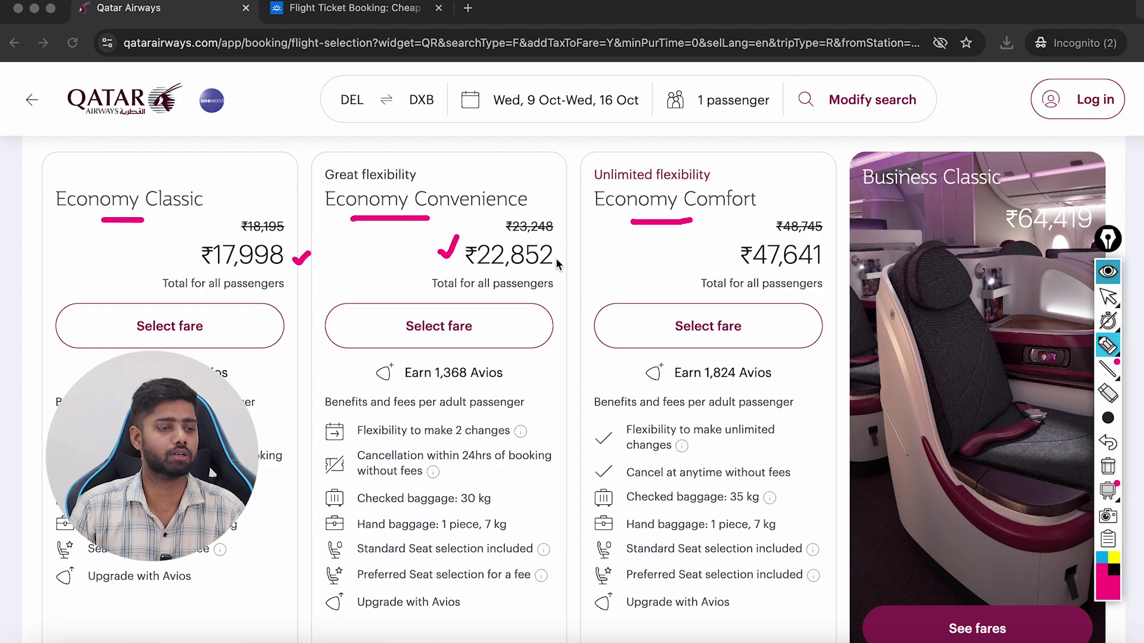
{"action": "left_click_drag", "start_coordinate": [561, 258], "coordinate": [568, 262]}
{"action": "left_click_drag", "start_coordinate": [691, 262], "coordinate": [718, 244]}
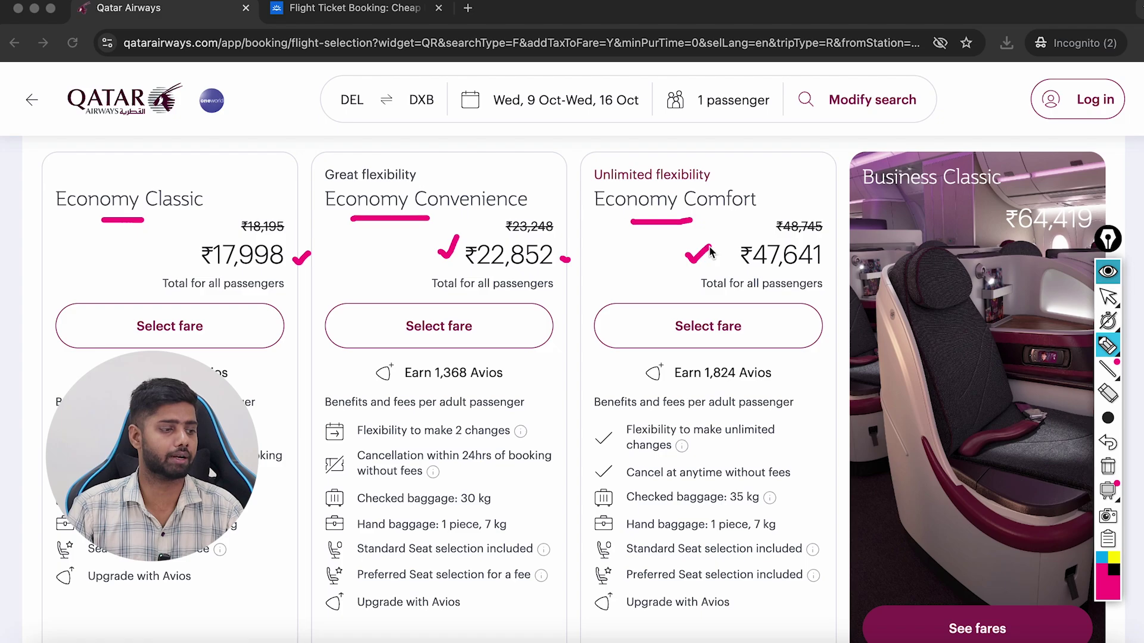
{"action": "key", "text": "Escape"}
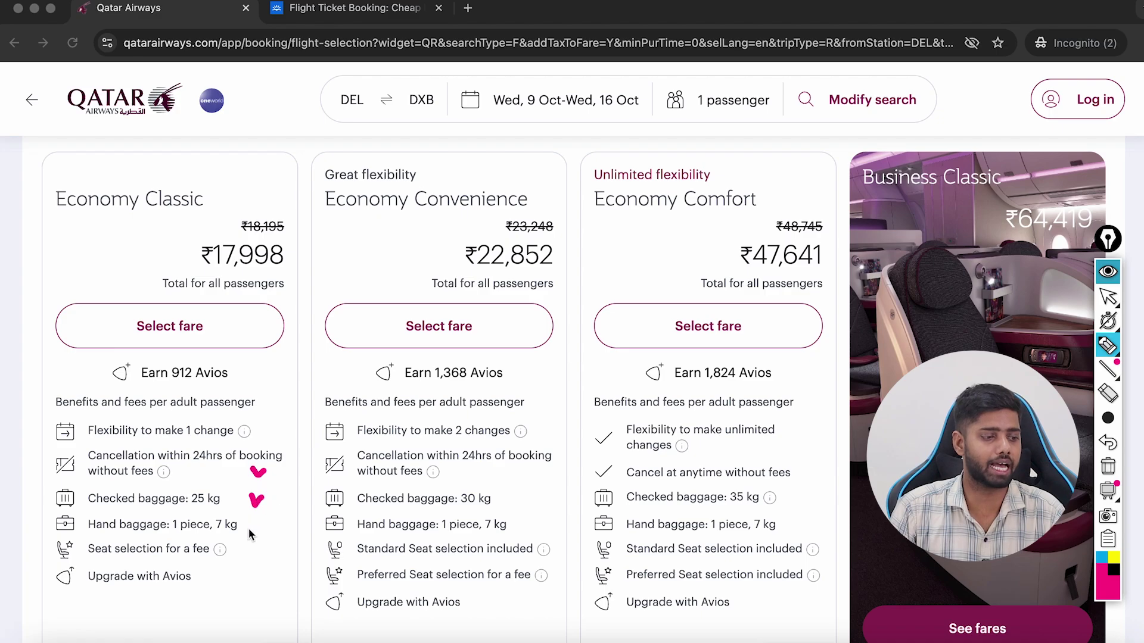
Step: Mark the checked and hand baggage allowances of Economy Classic and the checked baggage of Economy Convenience, and clear the marks
{"action": "mouse_move", "coordinate": [517, 486]}
{"action": "left_mouse_down"}
{"action": "mouse_move", "coordinate": [532, 483]}
{"action": "mouse_move", "coordinate": [538, 498]}
{"action": "left_mouse_up"}
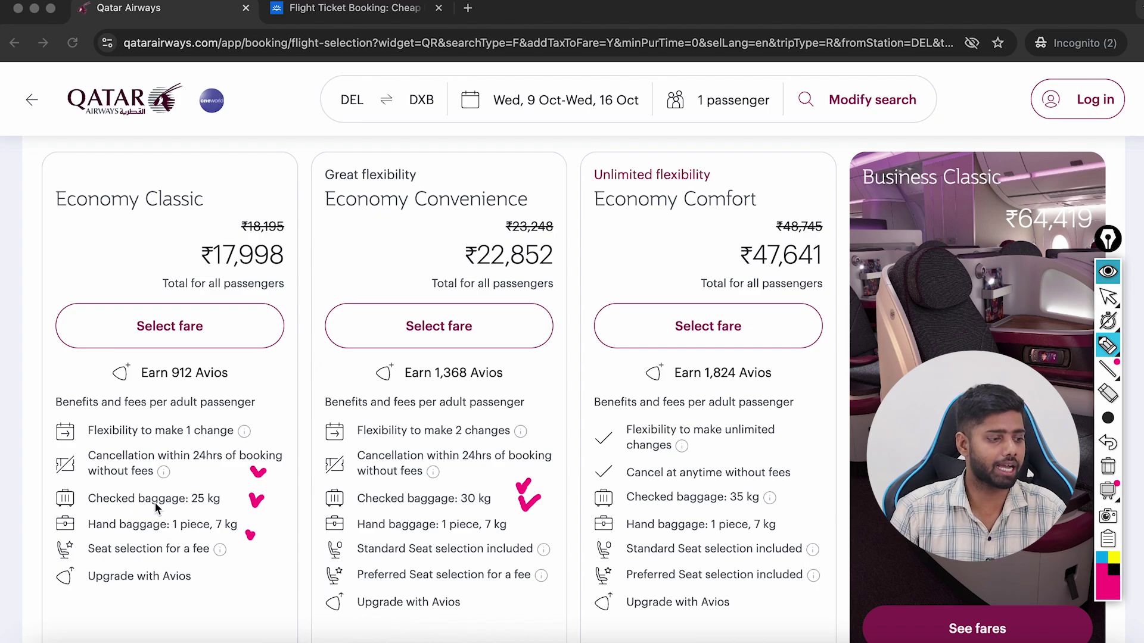
{"action": "mouse_move", "coordinate": [134, 510]}
{"action": "left_mouse_down"}
{"action": "mouse_move", "coordinate": [197, 534]}
{"action": "mouse_move", "coordinate": [265, 522]}
{"action": "left_mouse_up"}
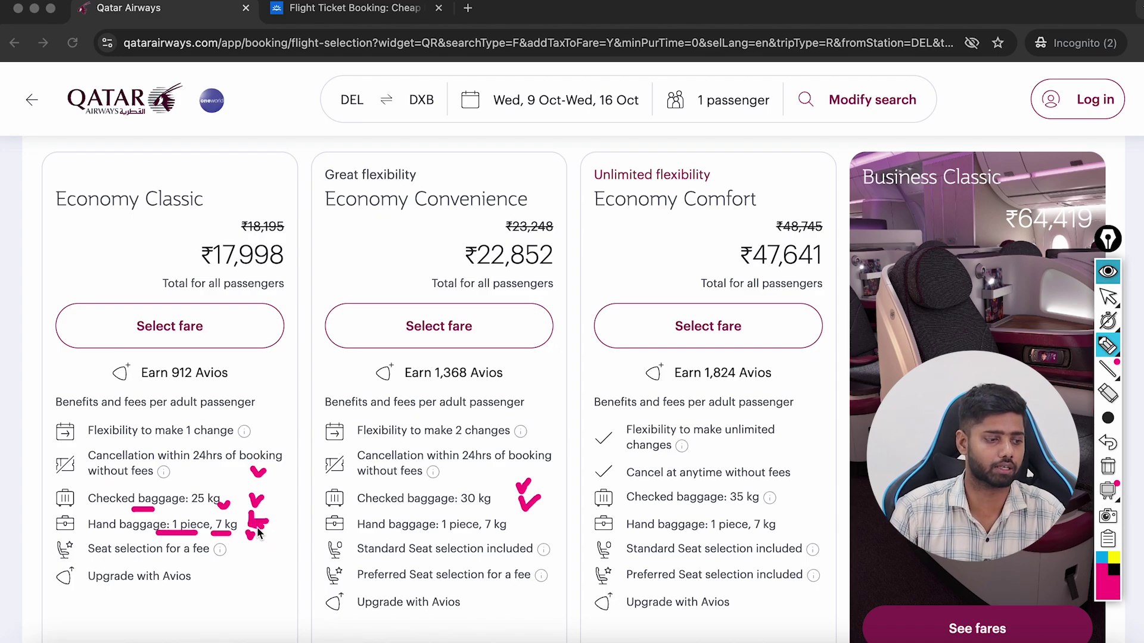
{"action": "key", "text": "Escape"}
Step: Underline Economy Convenience and Economy Comfort, and mark the Convenience baggage allowances and Comfort's checked baggage
{"action": "left_click_drag", "start_coordinate": [375, 220], "coordinate": [430, 221]}
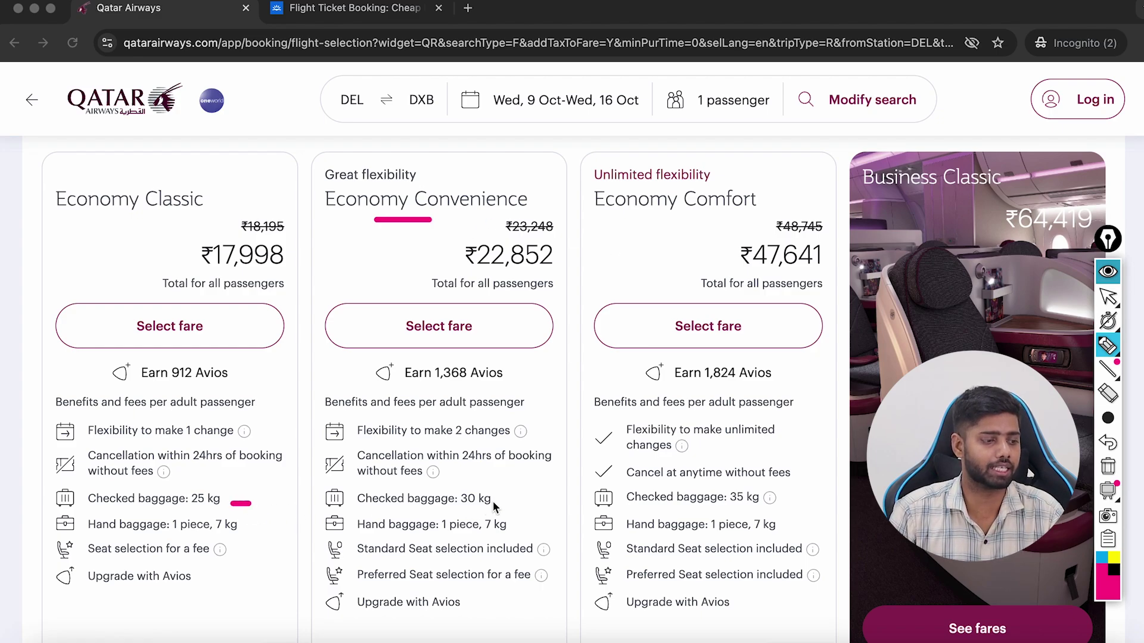
{"action": "mouse_move", "coordinate": [498, 497]}
{"action": "left_mouse_down"}
{"action": "mouse_move", "coordinate": [514, 490]}
{"action": "mouse_move", "coordinate": [530, 515]}
{"action": "left_mouse_up"}
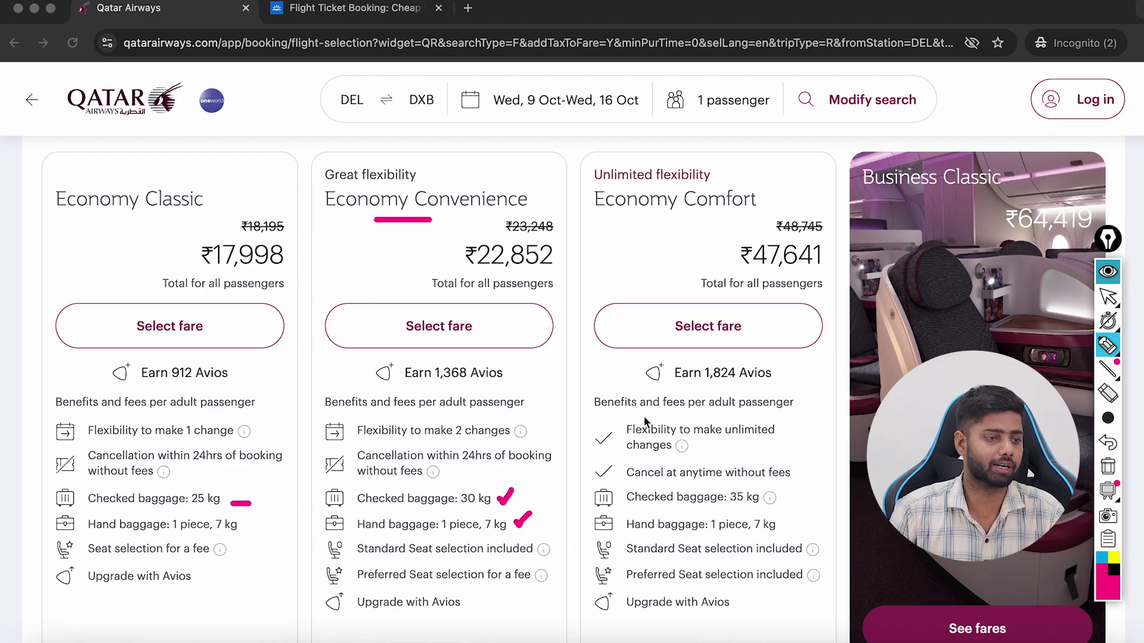
{"action": "left_click_drag", "start_coordinate": [671, 224], "coordinate": [721, 223]}
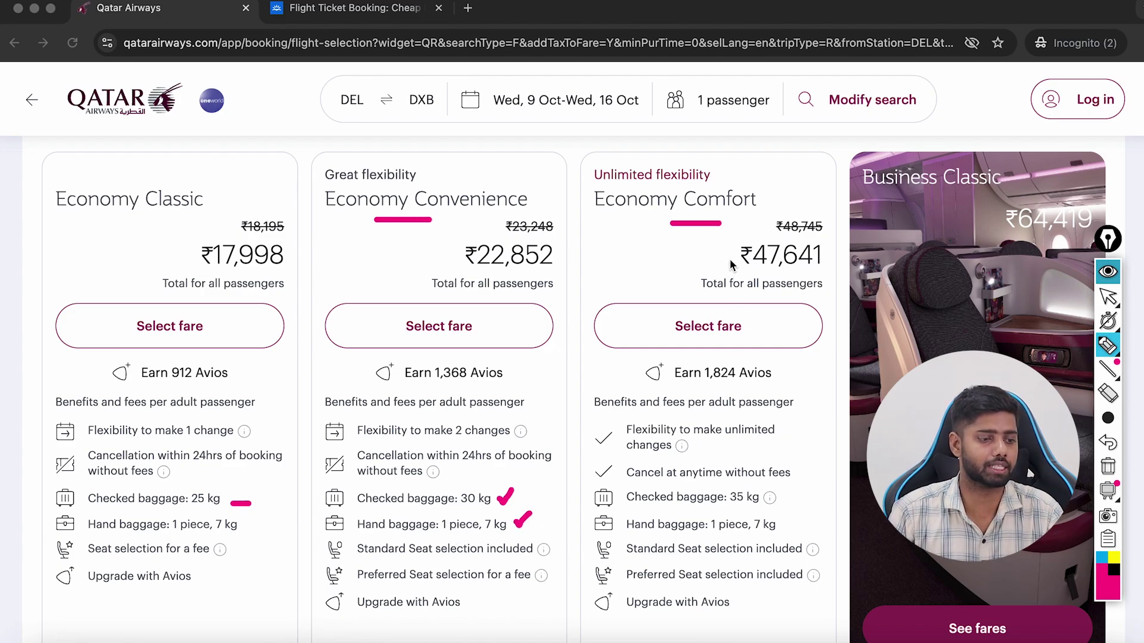
{"action": "left_click_drag", "start_coordinate": [795, 500], "coordinate": [810, 483]}
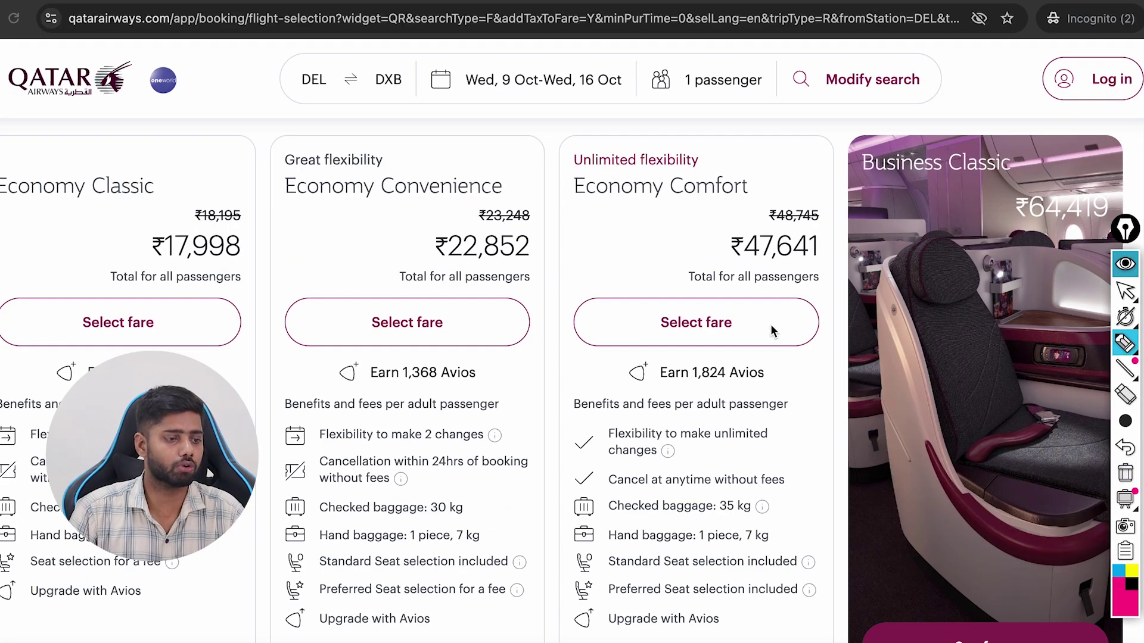
Step: Cross out the Economy Convenience and Economy Comfort fares, tick Economy Classic, clear the marks and select the Economy Classic fare
{"action": "left_click_drag", "start_coordinate": [762, 268], "coordinate": [503, 459]}
{"action": "left_click_drag", "start_coordinate": [447, 255], "coordinate": [682, 428]}
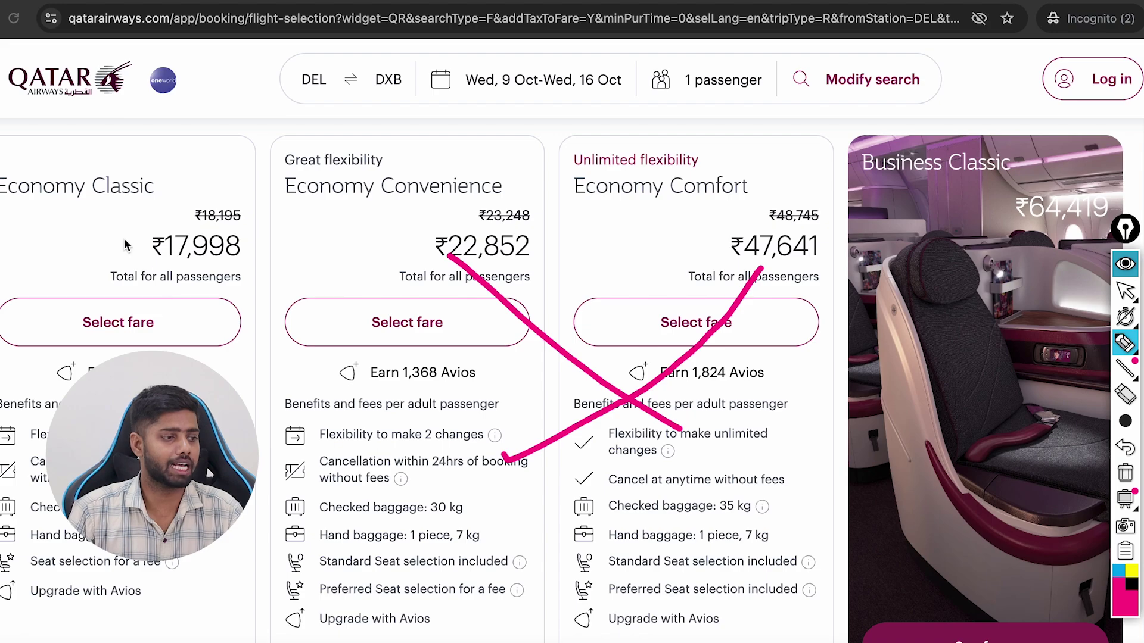
{"action": "left_click_drag", "start_coordinate": [96, 220], "coordinate": [137, 195]}
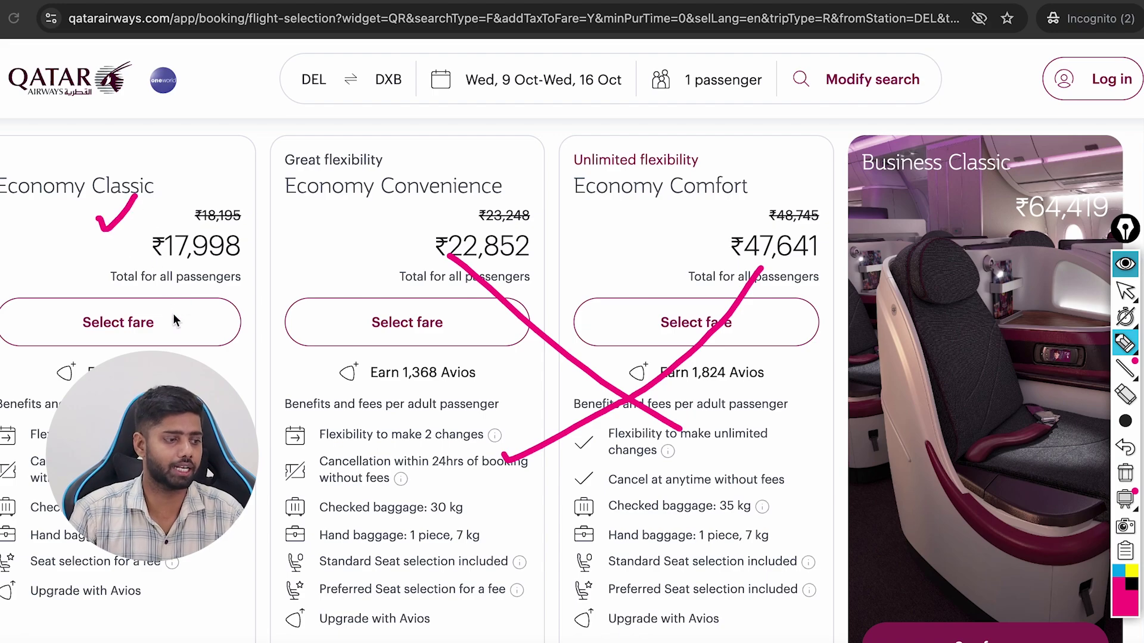
{"action": "key", "text": "Escape"}
{"action": "left_click", "coordinate": [135, 322]}
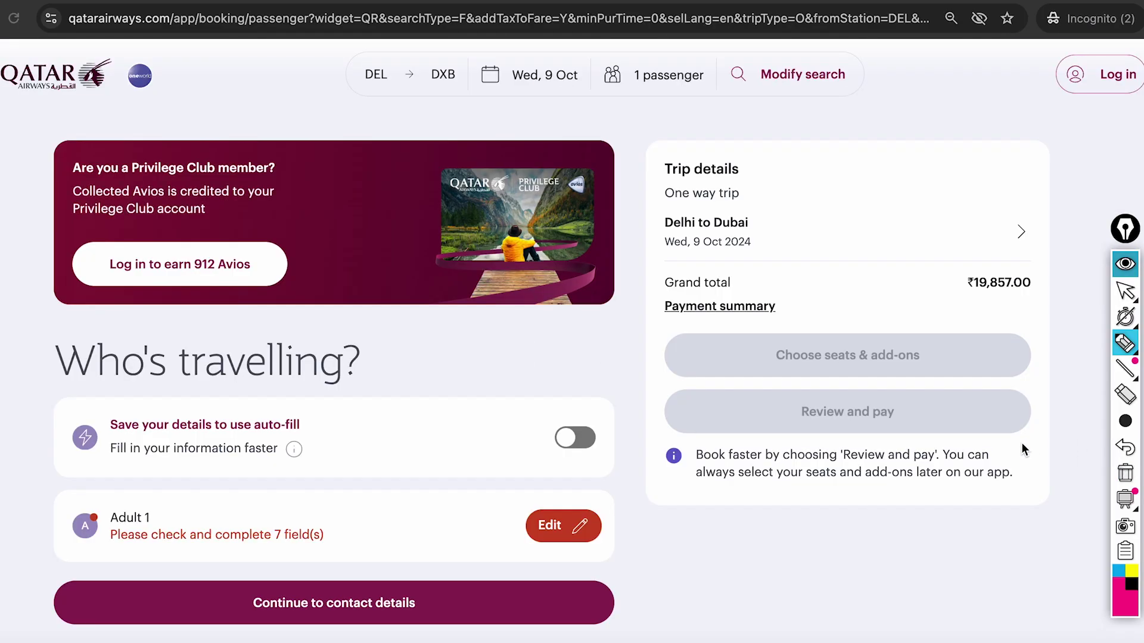
Step: Open Adult 1's details for editing and mark the title, gender, first name and last name fields
{"action": "left_click_drag", "start_coordinate": [465, 461], "coordinate": [531, 510]}
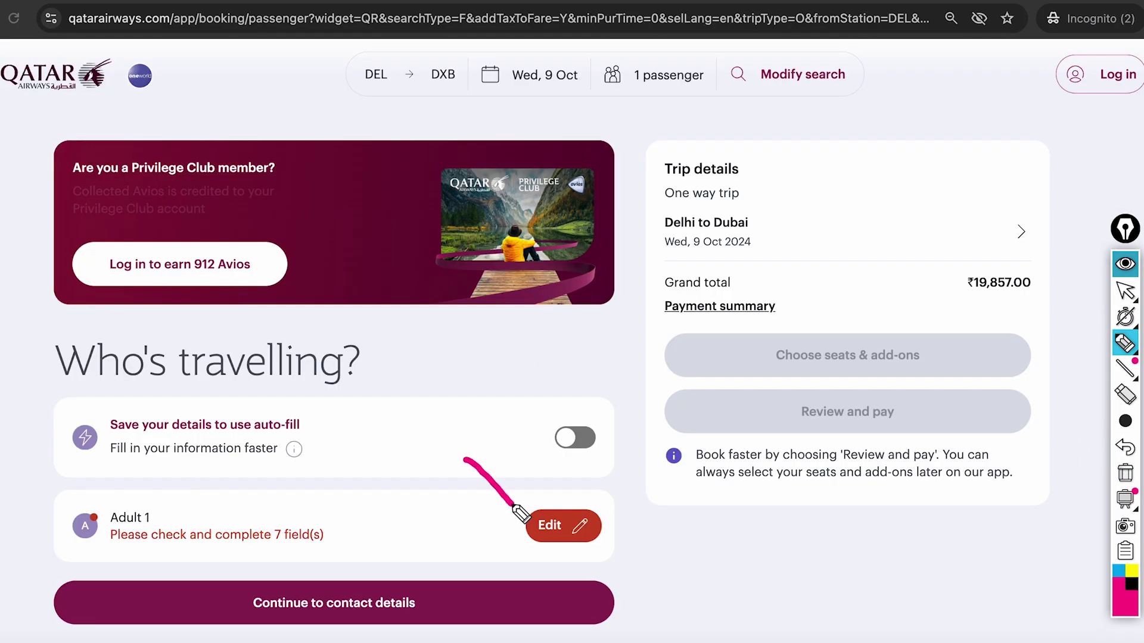
{"action": "left_click", "coordinate": [554, 525]}
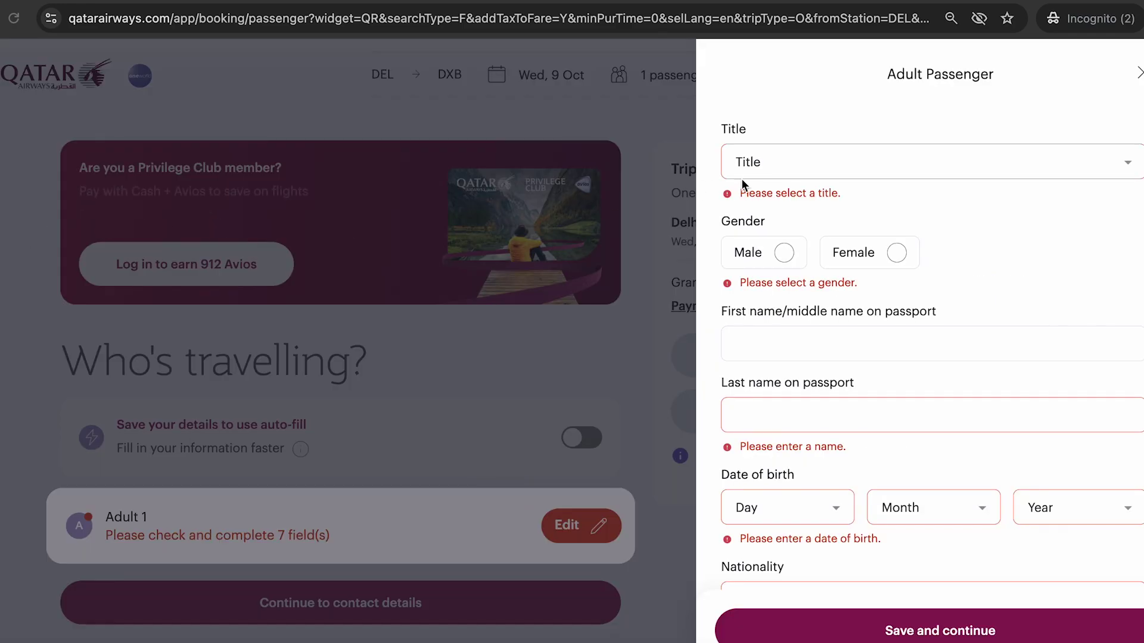
{"action": "left_click_drag", "start_coordinate": [784, 142], "coordinate": [824, 127]}
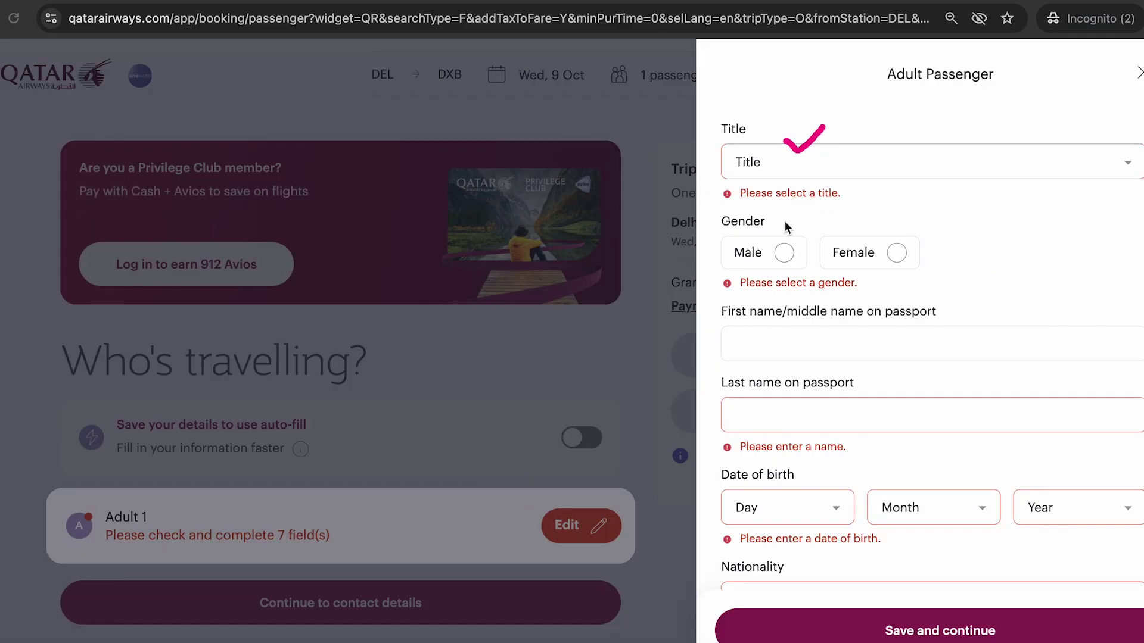
{"action": "left_click_drag", "start_coordinate": [784, 222], "coordinate": [805, 215]}
{"action": "left_click_drag", "start_coordinate": [734, 342], "coordinate": [823, 338]}
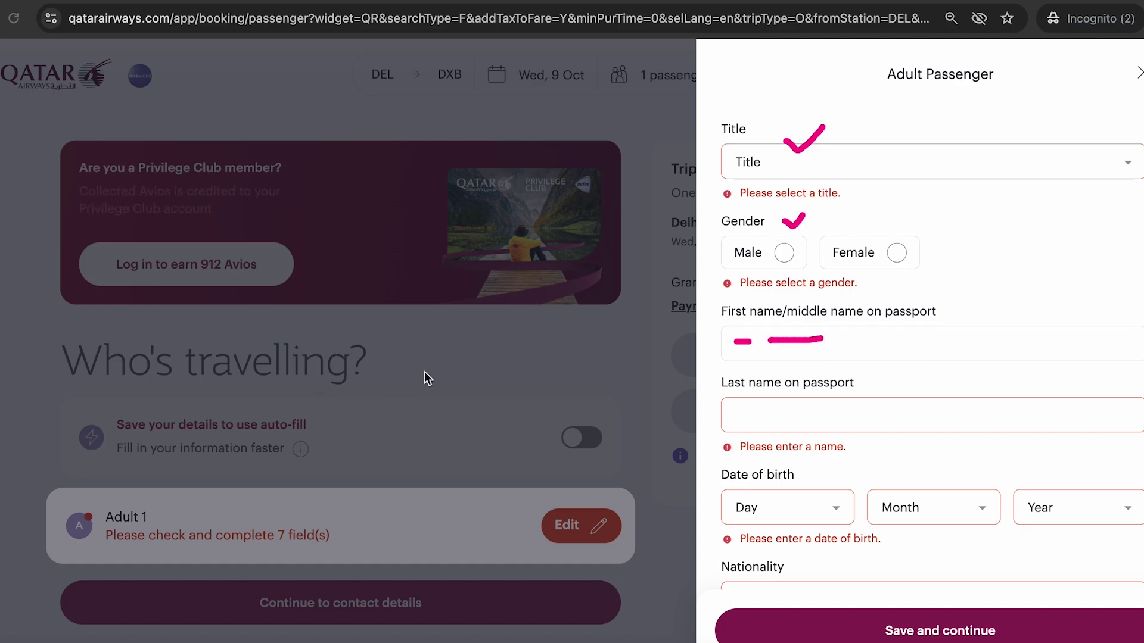
{"action": "mouse_move", "coordinate": [747, 421]}
{"action": "left_mouse_down"}
{"action": "mouse_move", "coordinate": [835, 417]}
{"action": "mouse_move", "coordinate": [878, 380]}
{"action": "left_mouse_up"}
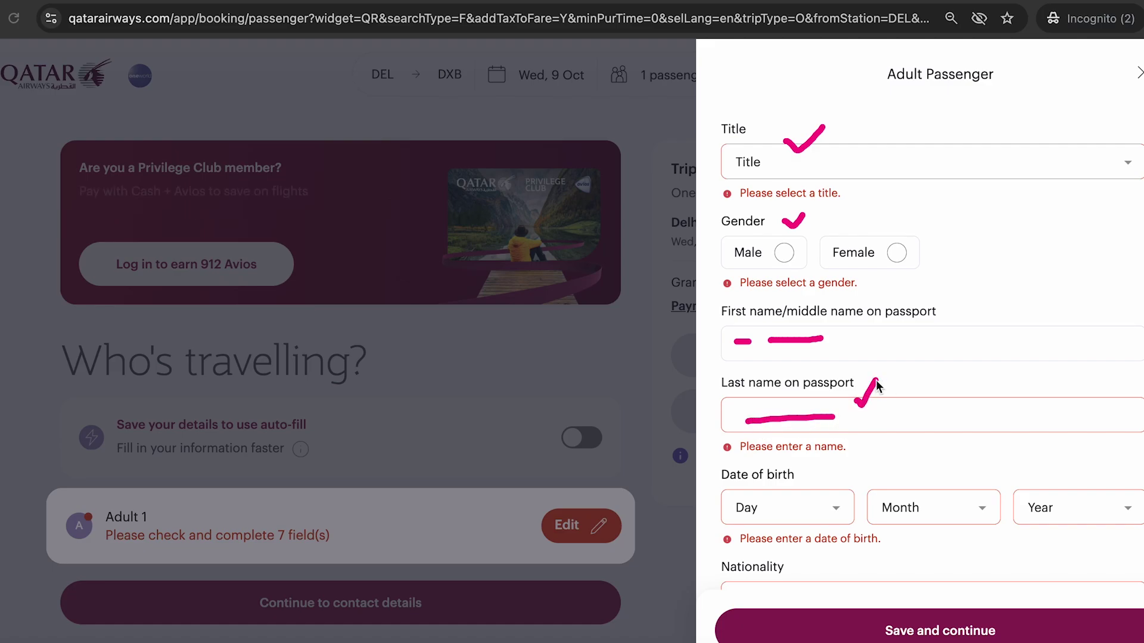
Step: Mark the nationality and passport number fields further down the adult passenger form
{"action": "scroll", "coordinate": [856, 454], "scroll_direction": "down", "scroll_amount": 7}
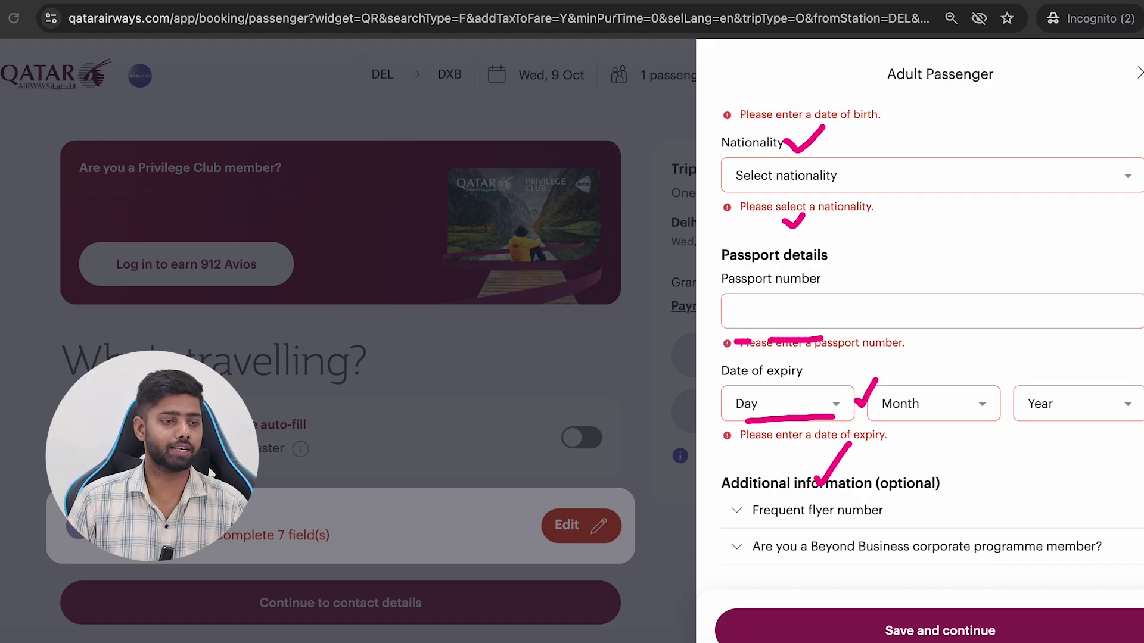
{"action": "mouse_move", "coordinate": [897, 167]}
{"action": "left_mouse_down"}
{"action": "mouse_move", "coordinate": [908, 181]}
{"action": "mouse_move", "coordinate": [933, 149]}
{"action": "left_mouse_up"}
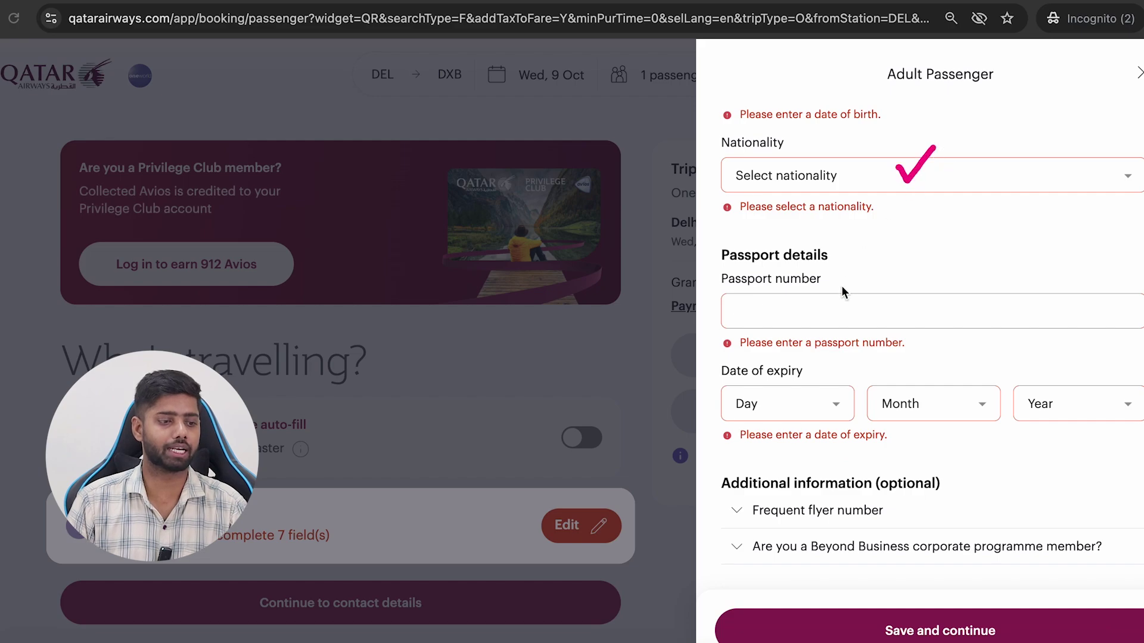
{"action": "left_click_drag", "start_coordinate": [836, 304], "coordinate": [879, 278]}
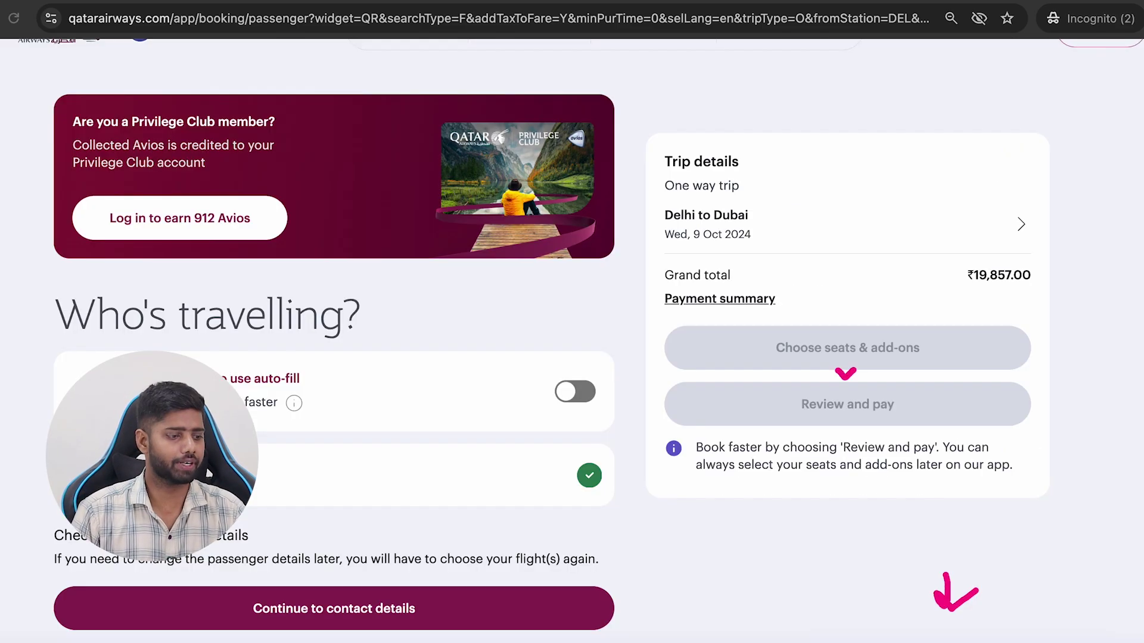
Step: Continue to the contact details and mark the email address and mobile number fields
{"action": "left_click_drag", "start_coordinate": [369, 569], "coordinate": [402, 499]}
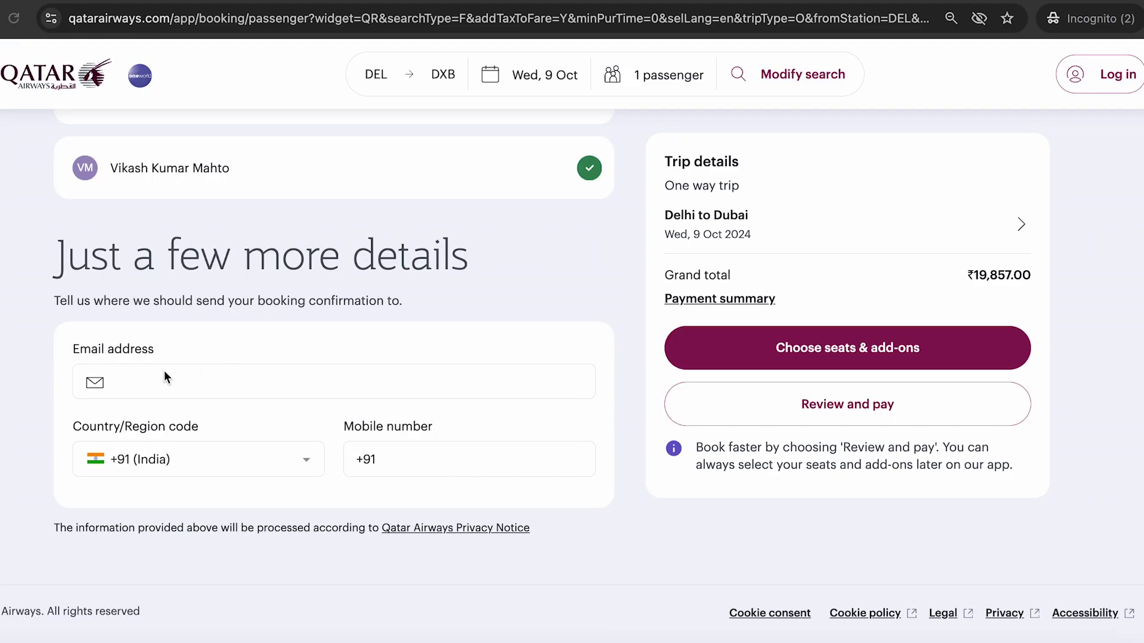
{"action": "left_click_drag", "start_coordinate": [158, 370], "coordinate": [184, 360]}
{"action": "left_click_drag", "start_coordinate": [452, 471], "coordinate": [467, 455]}
Step: Mark the seats and add-ons option, and proceed to seat selection as a guest without joining Privilege Club
{"action": "mouse_move", "coordinate": [831, 285]}
{"action": "left_mouse_down"}
{"action": "mouse_move", "coordinate": [840, 323]}
{"action": "mouse_move", "coordinate": [860, 307]}
{"action": "left_mouse_up"}
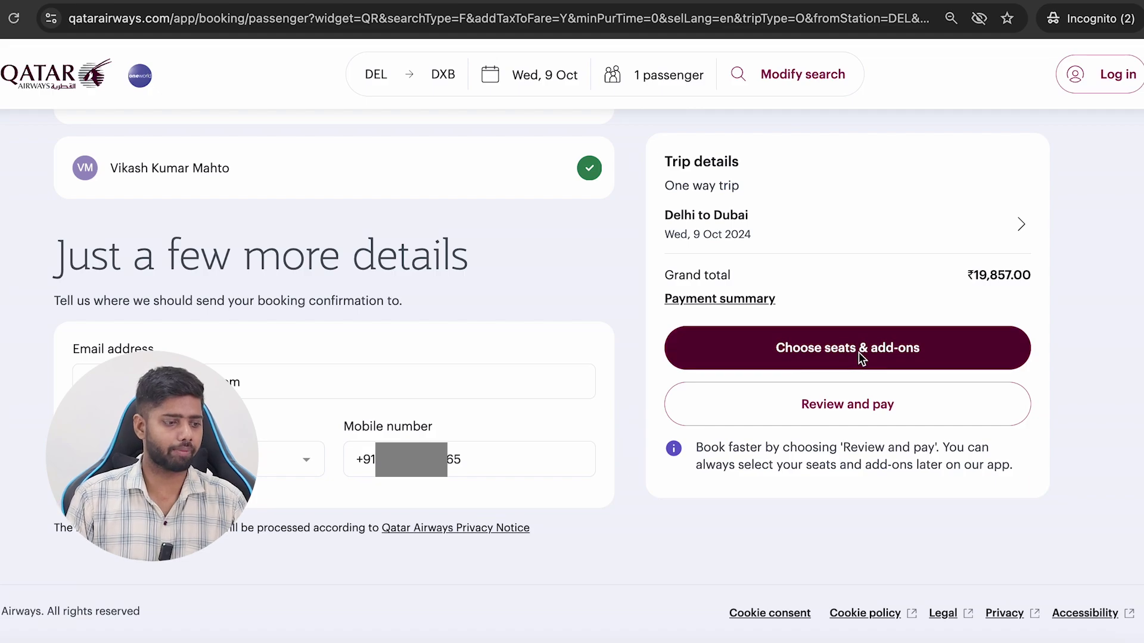
{"action": "left_click", "coordinate": [858, 352]}
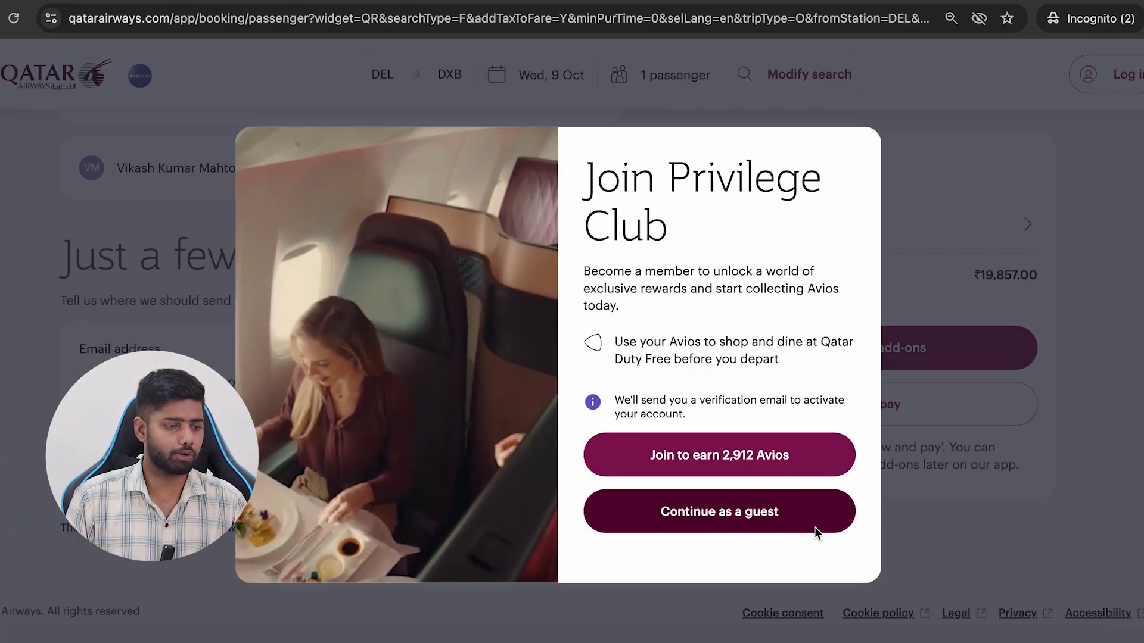
{"action": "left_click", "coordinate": [783, 518]}
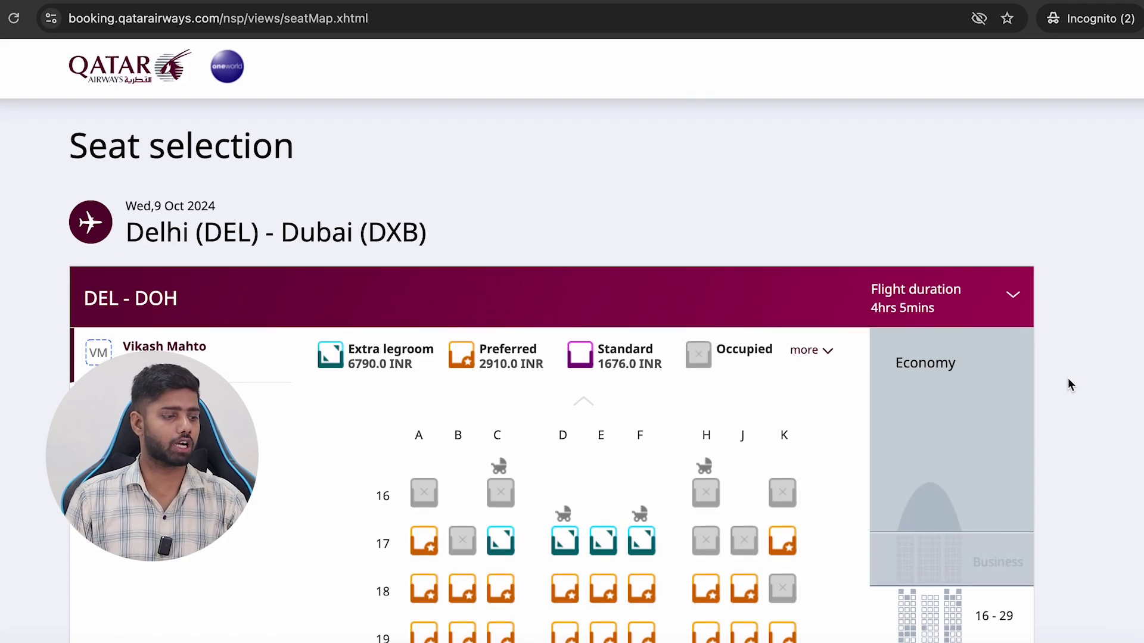
Step: Examine the DEL - DOH seat map's layout and seat categories, collapse the map and mark the flight's header
{"action": "scroll", "coordinate": [1068, 378], "scroll_direction": "down", "scroll_amount": 7}
{"action": "scroll", "coordinate": [1068, 377], "scroll_direction": "down", "scroll_amount": 5}
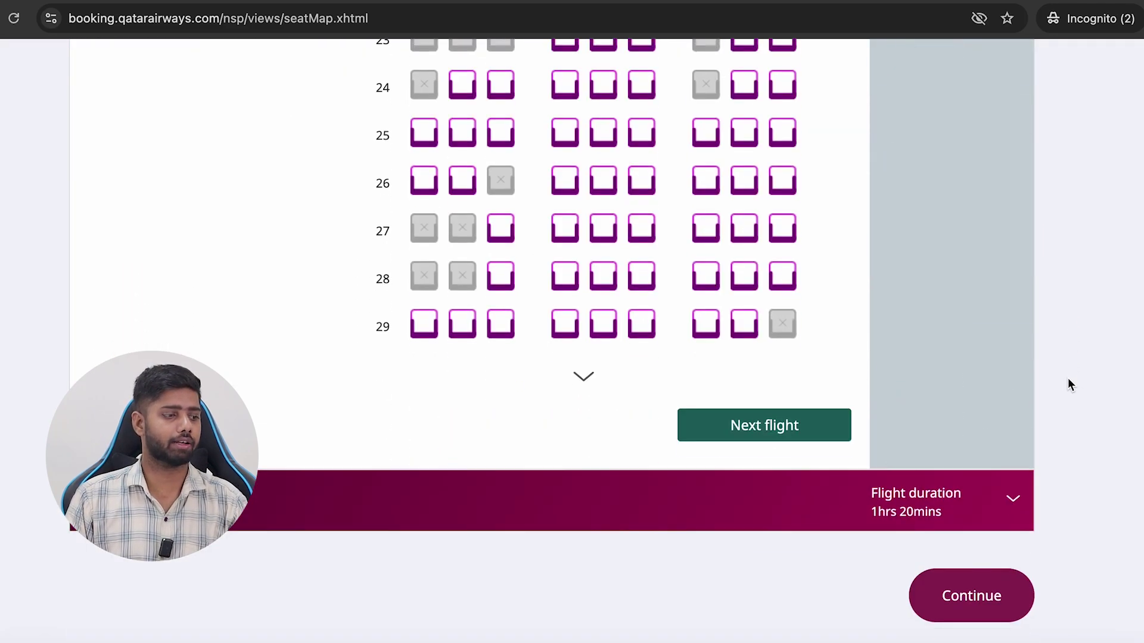
{"action": "scroll", "coordinate": [1068, 378], "scroll_direction": "up", "scroll_amount": 11}
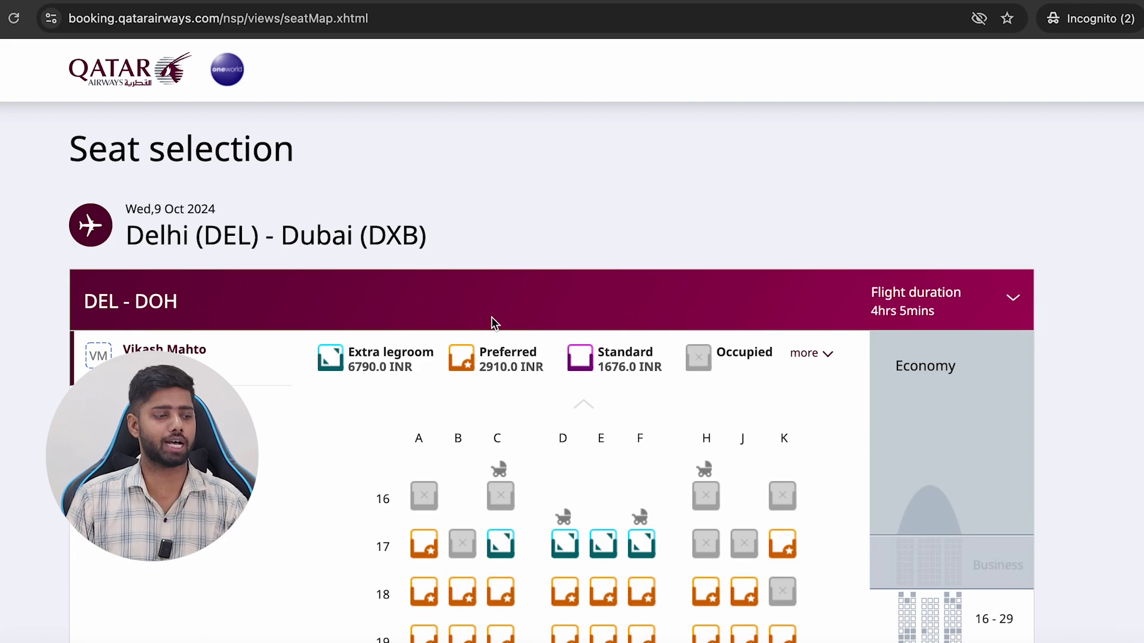
{"action": "scroll", "coordinate": [492, 318], "scroll_direction": "down", "scroll_amount": 12}
{"action": "scroll", "coordinate": [376, 370], "scroll_direction": "up", "scroll_amount": 11}
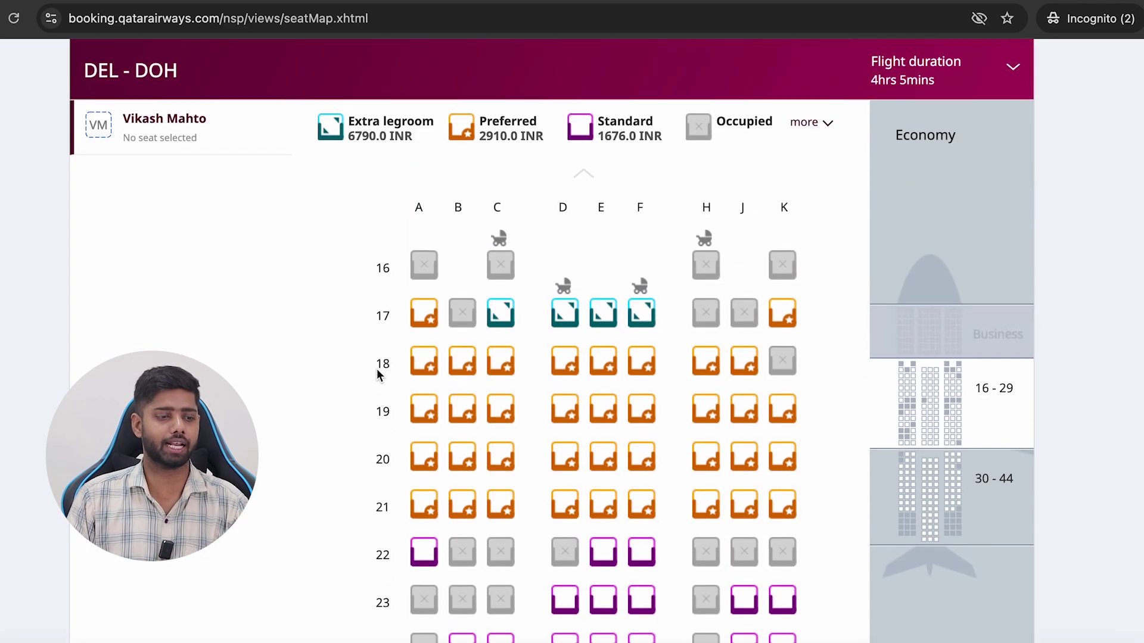
{"action": "left_click", "coordinate": [1011, 205]}
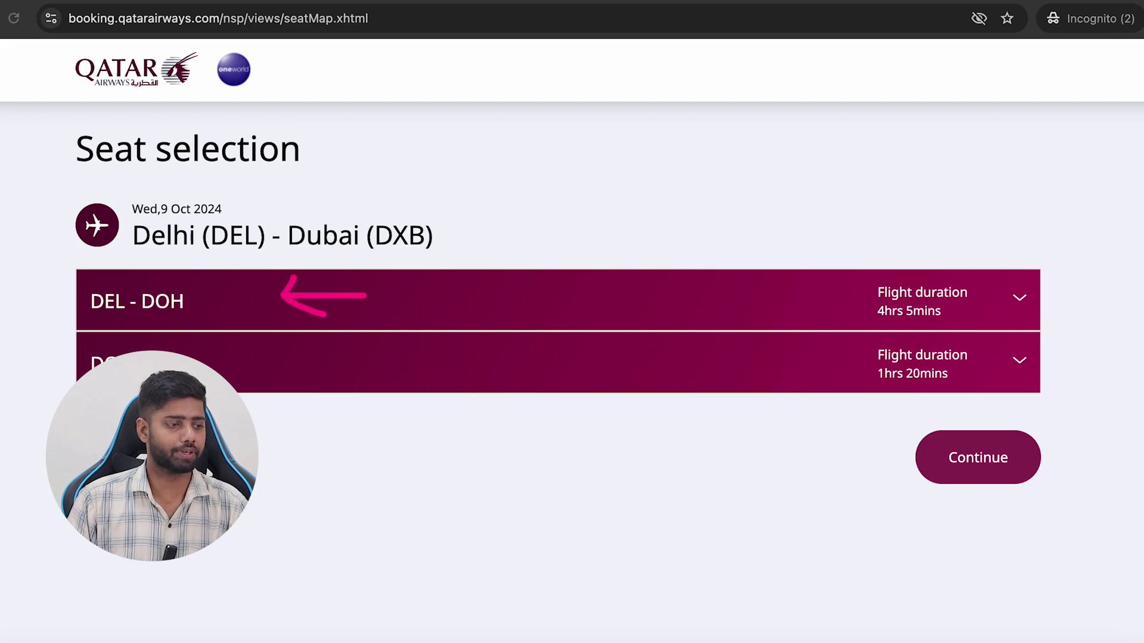
{"action": "left_click_drag", "start_coordinate": [280, 284], "coordinate": [271, 300]}
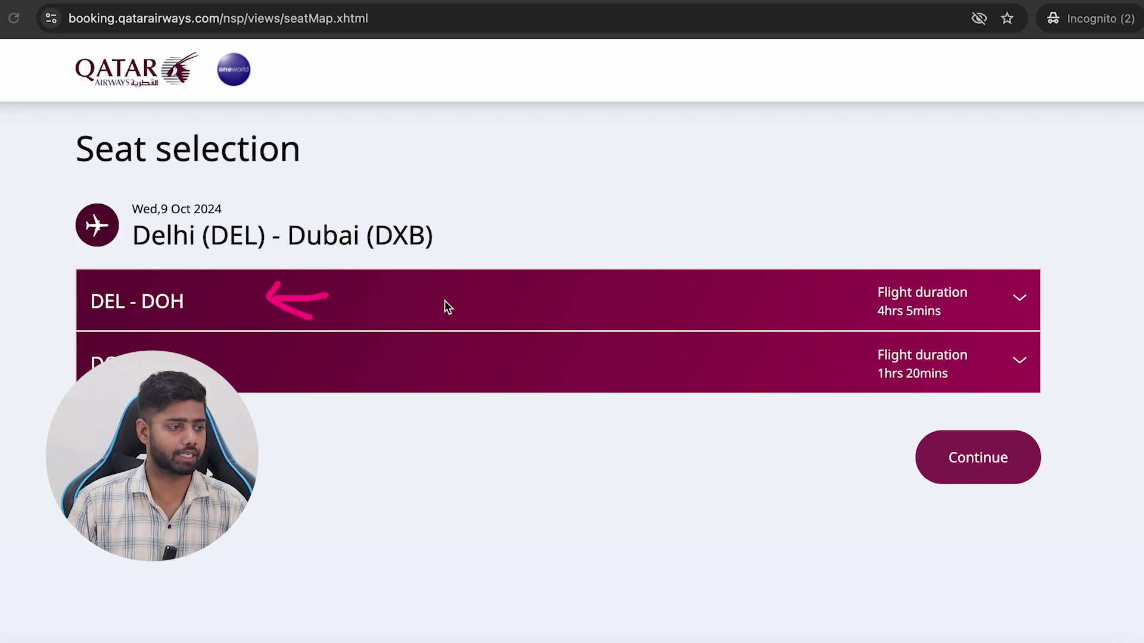
{"action": "left_click_drag", "start_coordinate": [445, 300], "coordinate": [484, 280]}
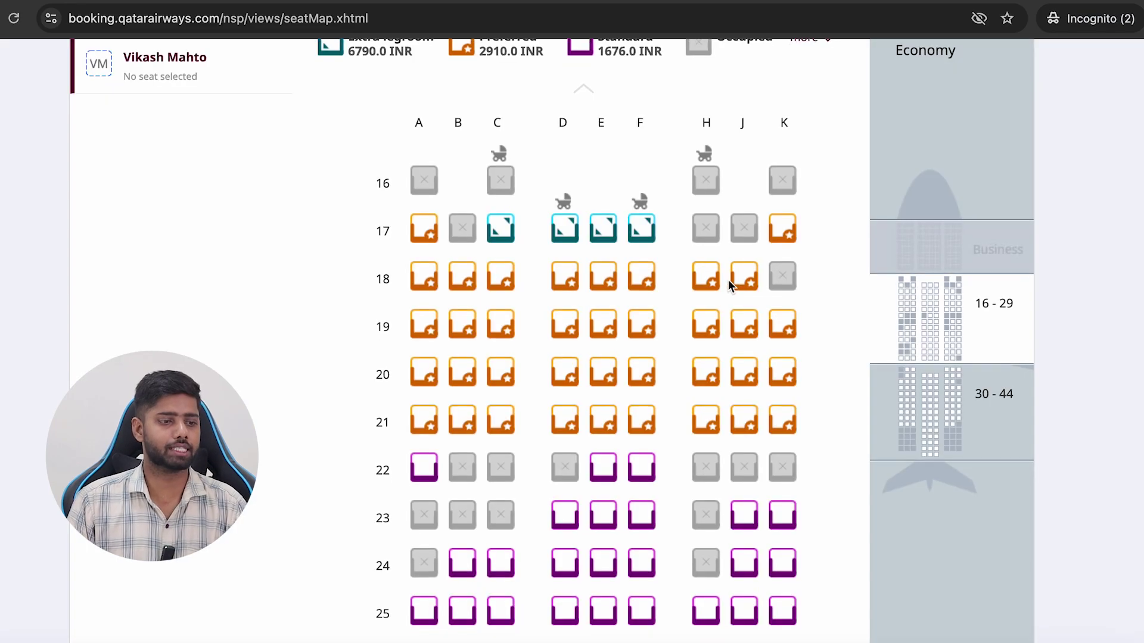
Step: Select the Standard window seat 23K on the DEL - DOH flight and bring the seat subtotal into view
{"action": "scroll", "coordinate": [728, 280], "scroll_direction": "down", "scroll_amount": 4}
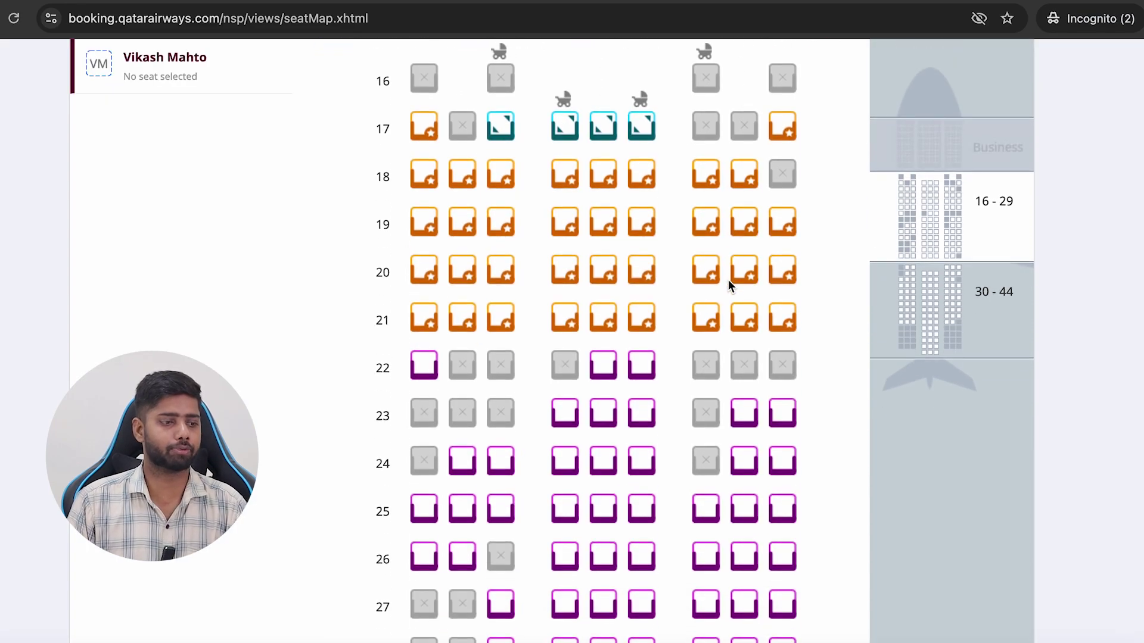
{"action": "scroll", "coordinate": [794, 274], "scroll_direction": "down", "scroll_amount": 6}
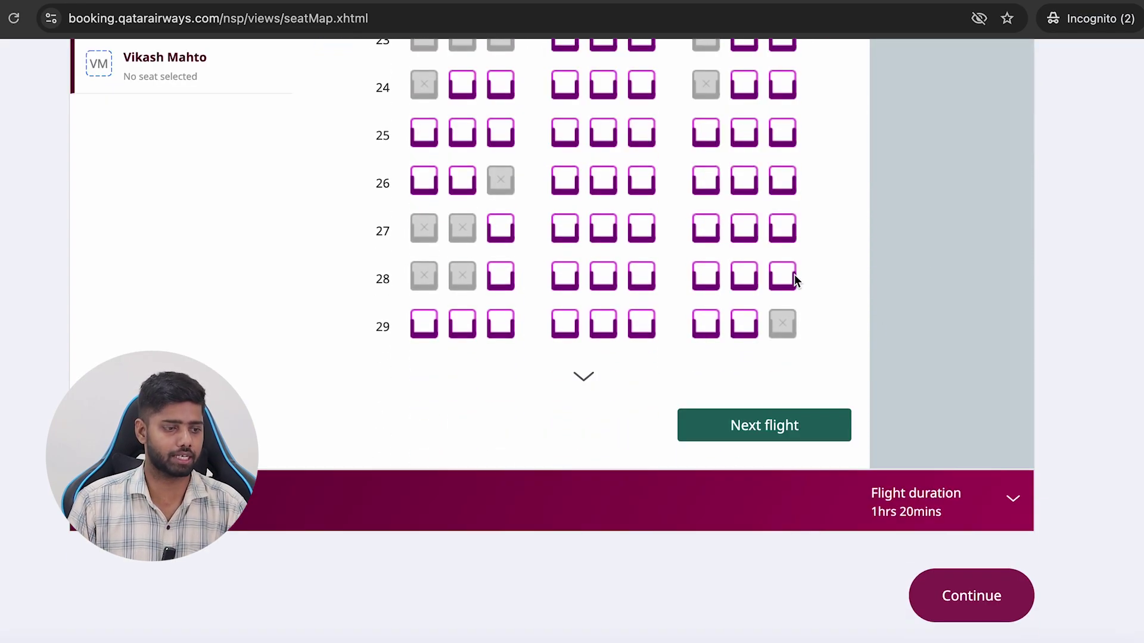
{"action": "scroll", "coordinate": [795, 274], "scroll_direction": "up", "scroll_amount": 12}
{"action": "scroll", "coordinate": [795, 274], "scroll_direction": "down", "scroll_amount": 5}
{"action": "scroll", "coordinate": [469, 388], "scroll_direction": "down", "scroll_amount": 5}
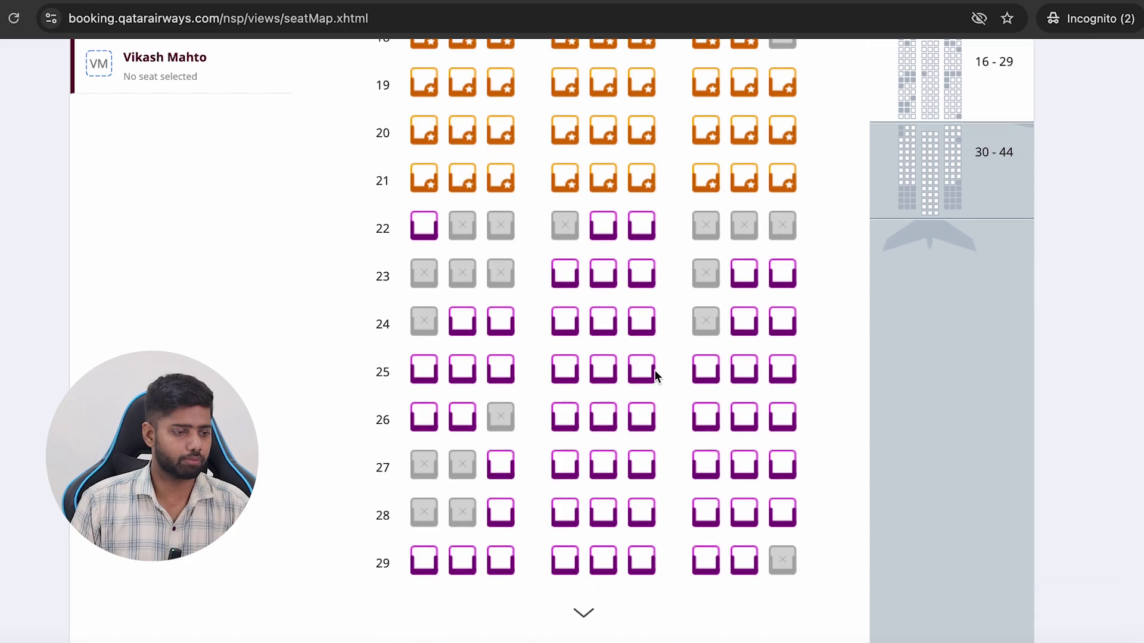
{"action": "scroll", "coordinate": [755, 428], "scroll_direction": "up", "scroll_amount": 5}
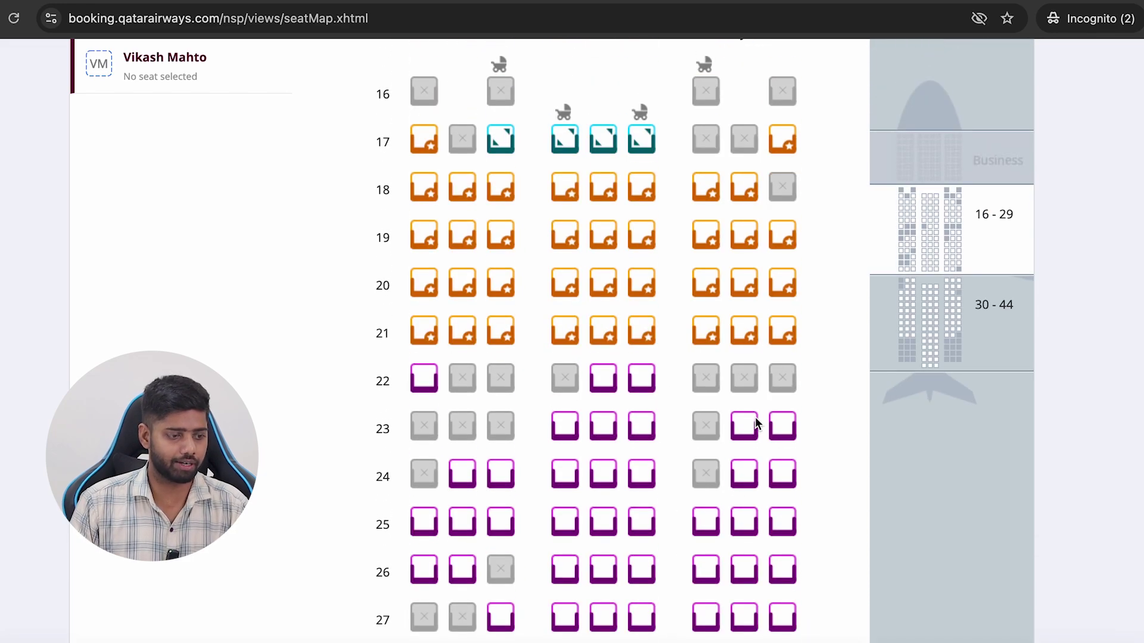
{"action": "left_click", "coordinate": [776, 457]}
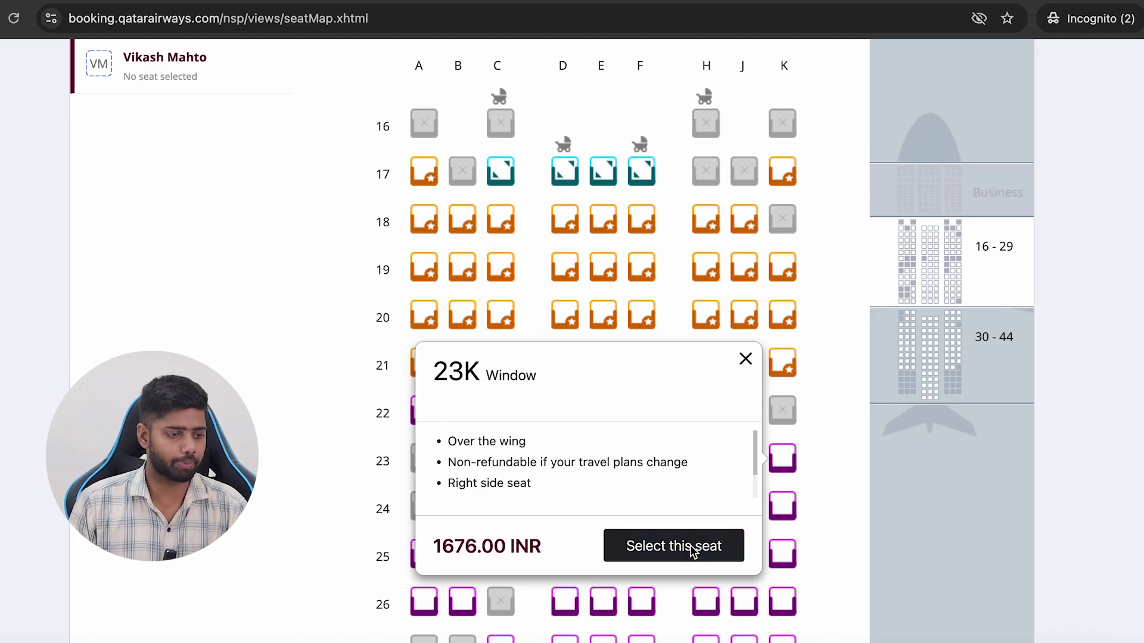
{"action": "left_click", "coordinate": [693, 552]}
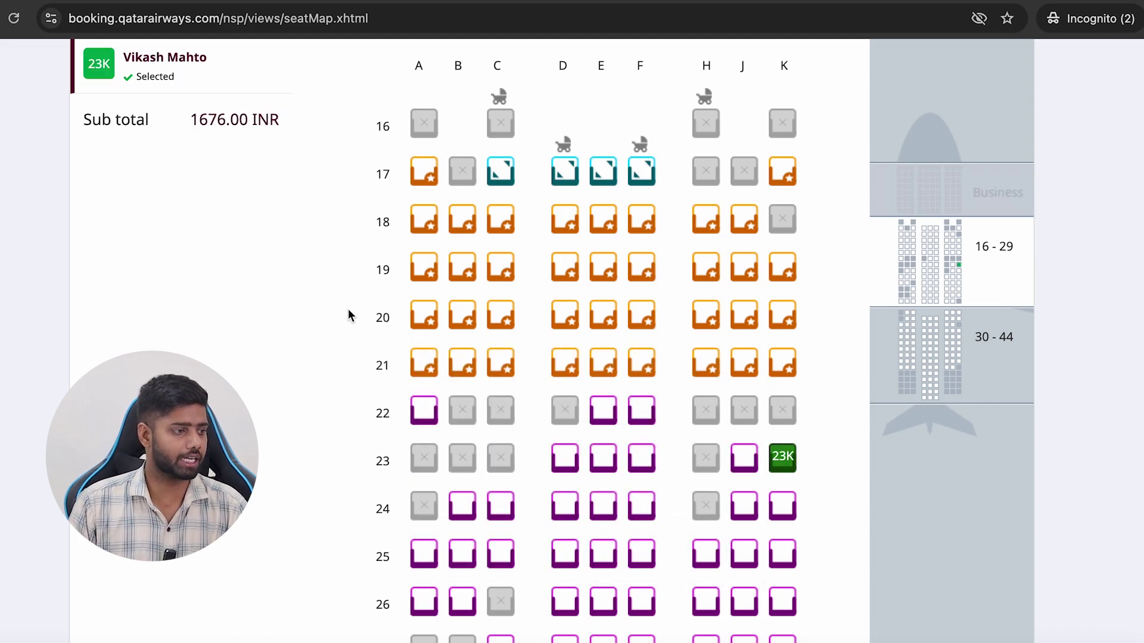
{"action": "scroll", "coordinate": [93, 191], "scroll_direction": "up", "scroll_amount": 3}
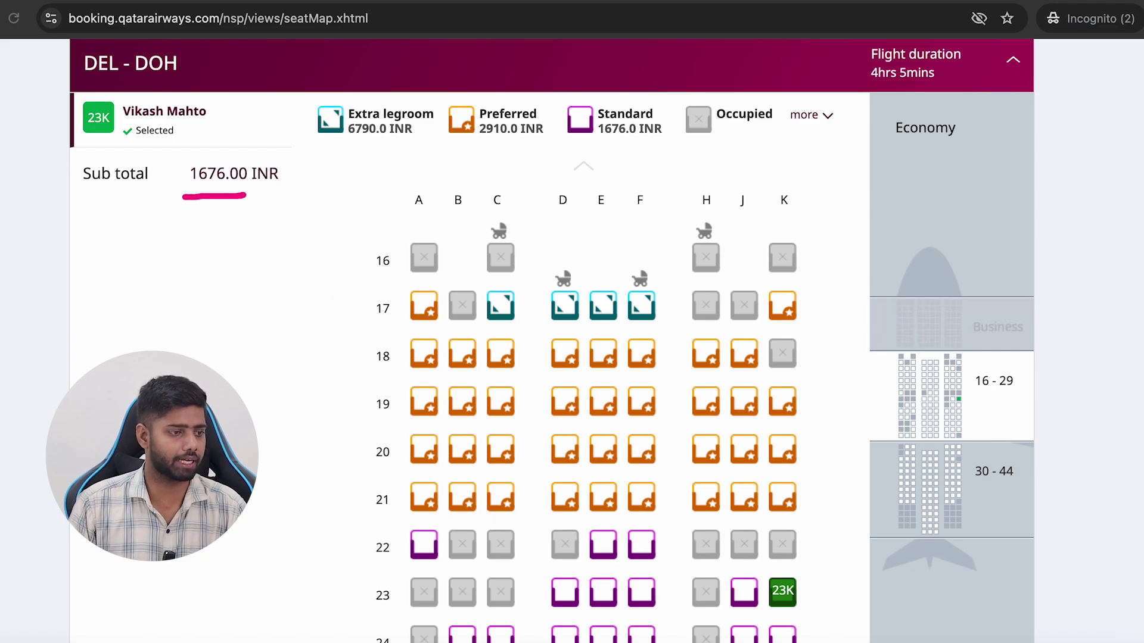
Step: Move on to the DOH - DXB flight and select its Standard window seat 22K
{"action": "scroll", "coordinate": [742, 279], "scroll_direction": "down", "scroll_amount": 10}
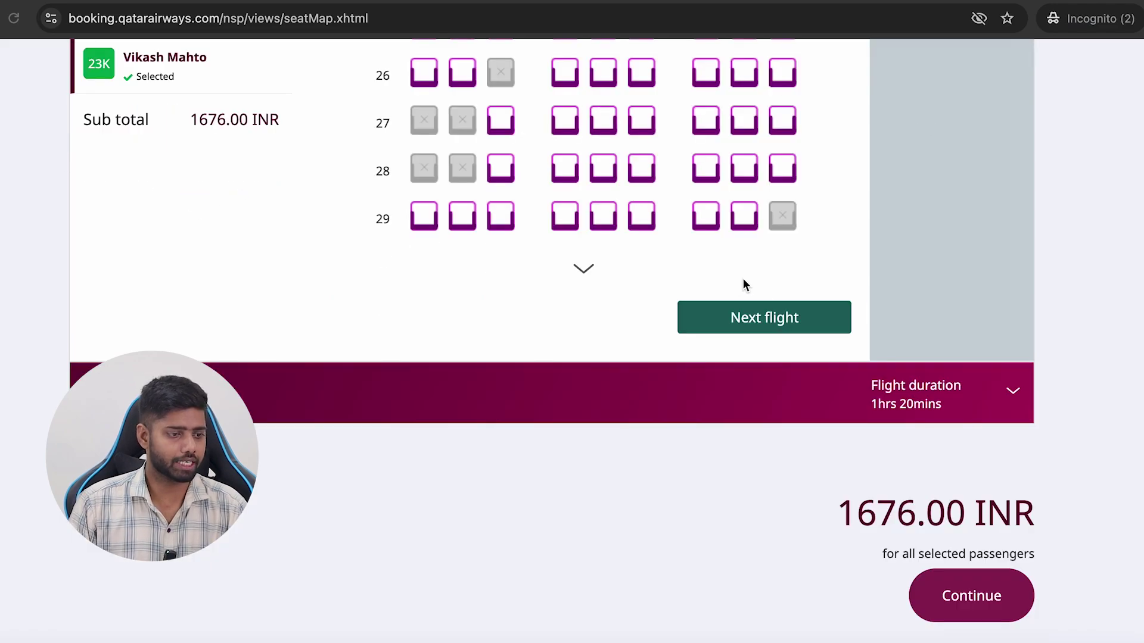
{"action": "left_click", "coordinate": [773, 322]}
{"action": "scroll", "coordinate": [727, 295], "scroll_direction": "down", "scroll_amount": 4}
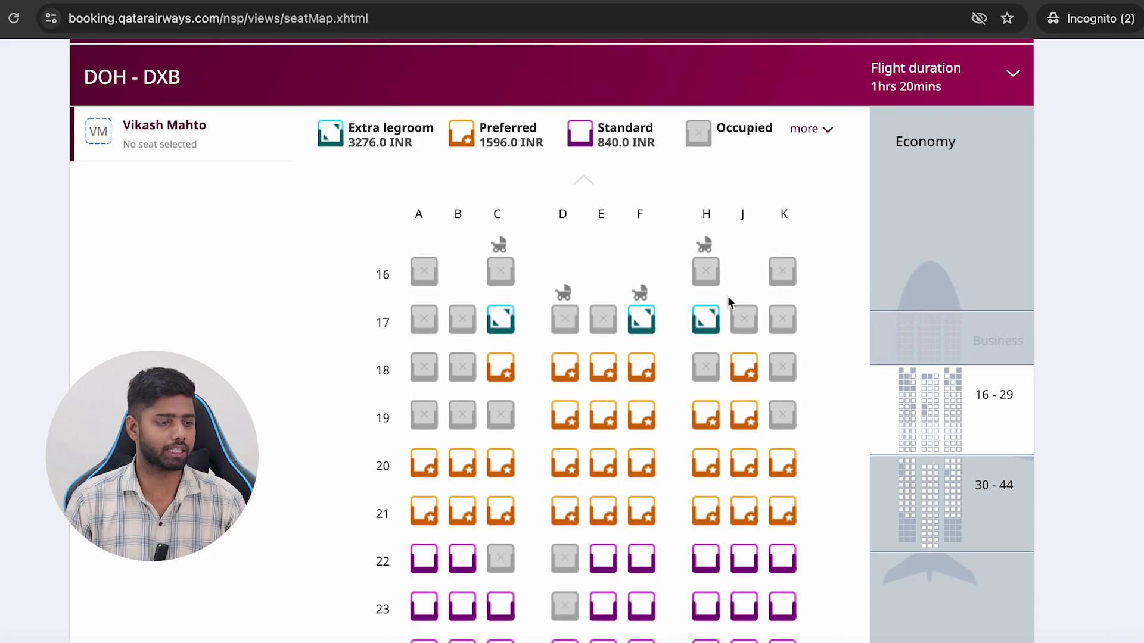
{"action": "left_click", "coordinate": [783, 349]}
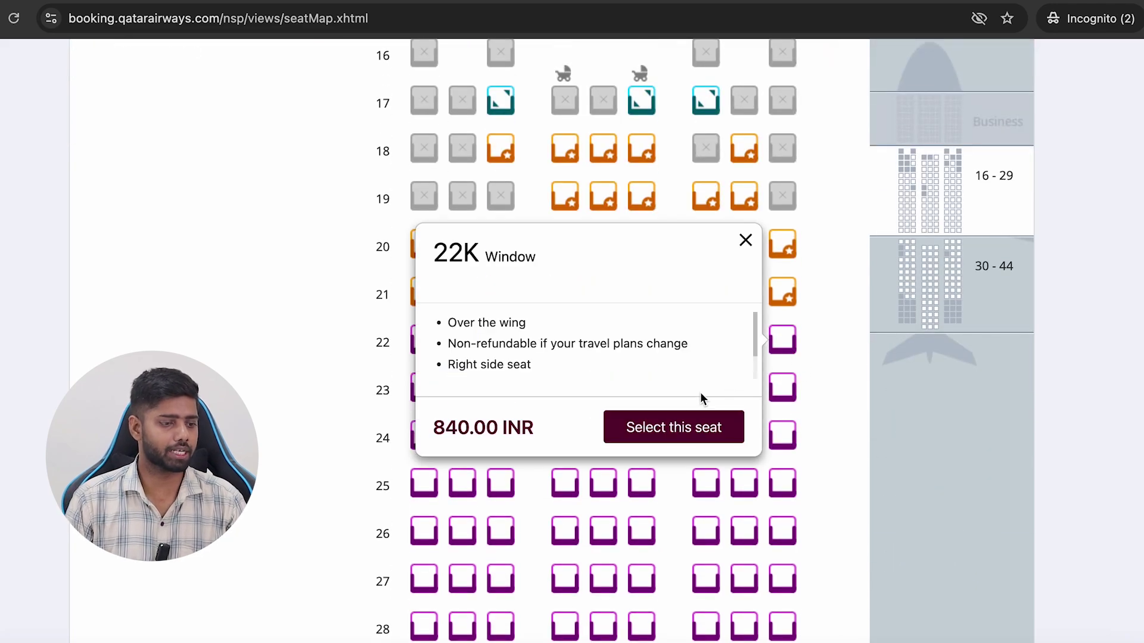
{"action": "left_click", "coordinate": [664, 424]}
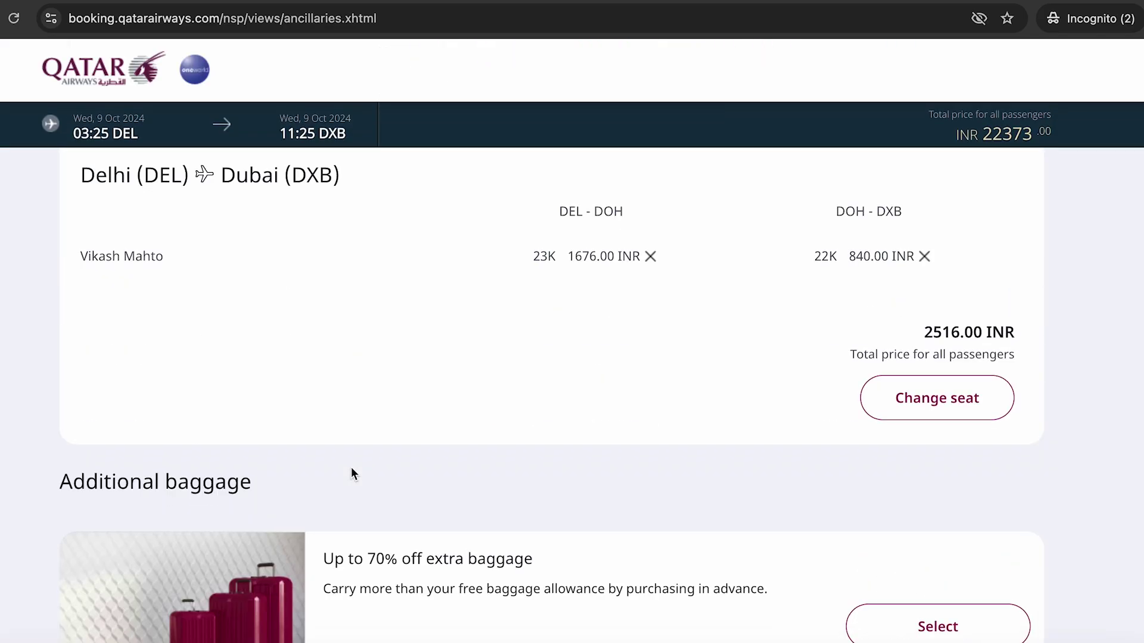
Step: Review the additional baggage, Al Maha Lounge and Meet and Assist offers, and continue without adding any of them
{"action": "scroll", "coordinate": [352, 470], "scroll_direction": "down", "scroll_amount": 5}
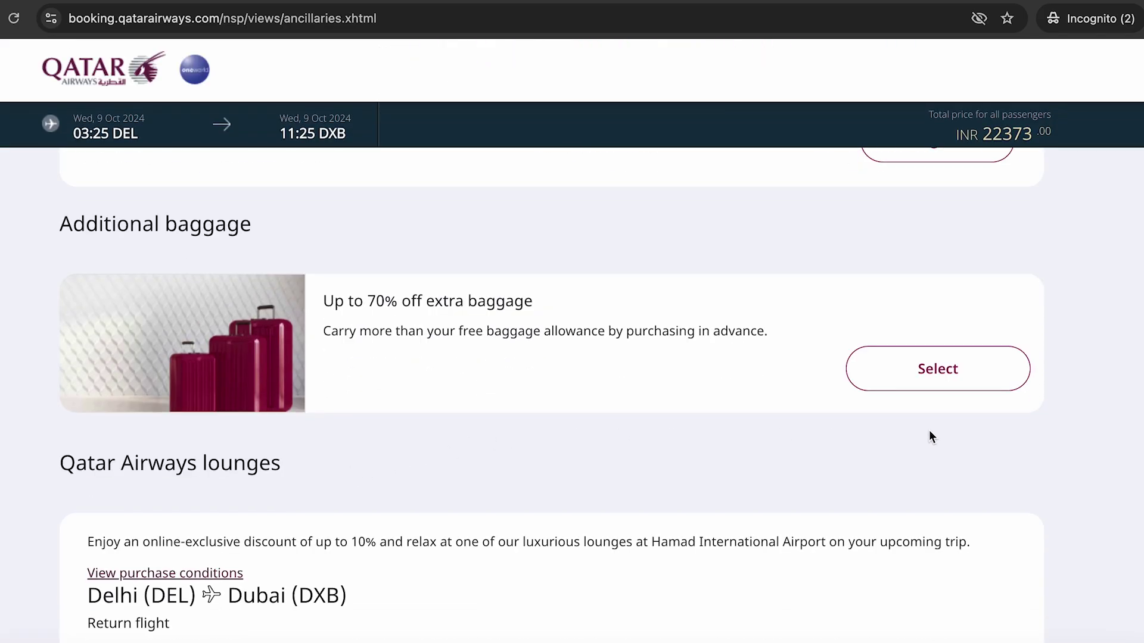
{"action": "scroll", "coordinate": [816, 374], "scroll_direction": "down", "scroll_amount": 6}
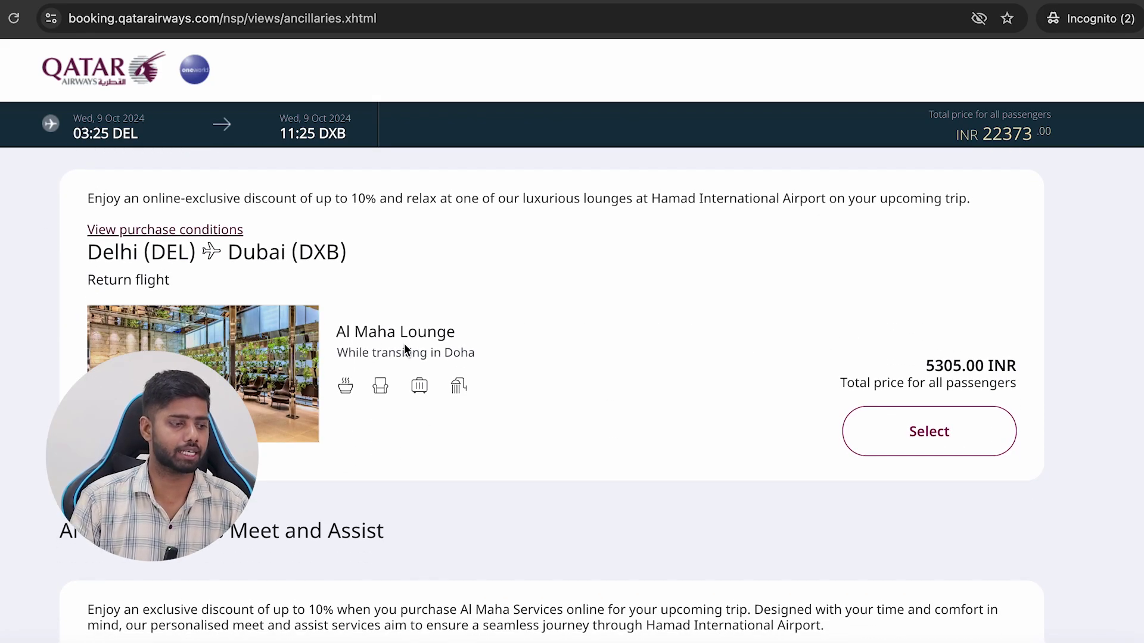
{"action": "scroll", "coordinate": [992, 390], "scroll_direction": "down", "scroll_amount": 9}
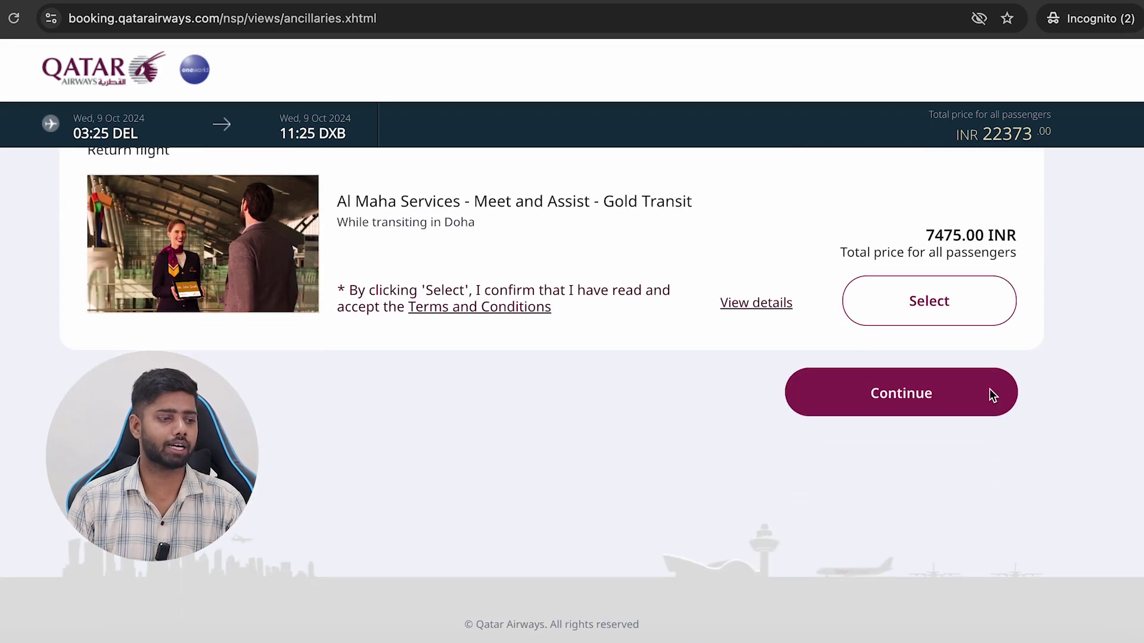
{"action": "left_click", "coordinate": [939, 388]}
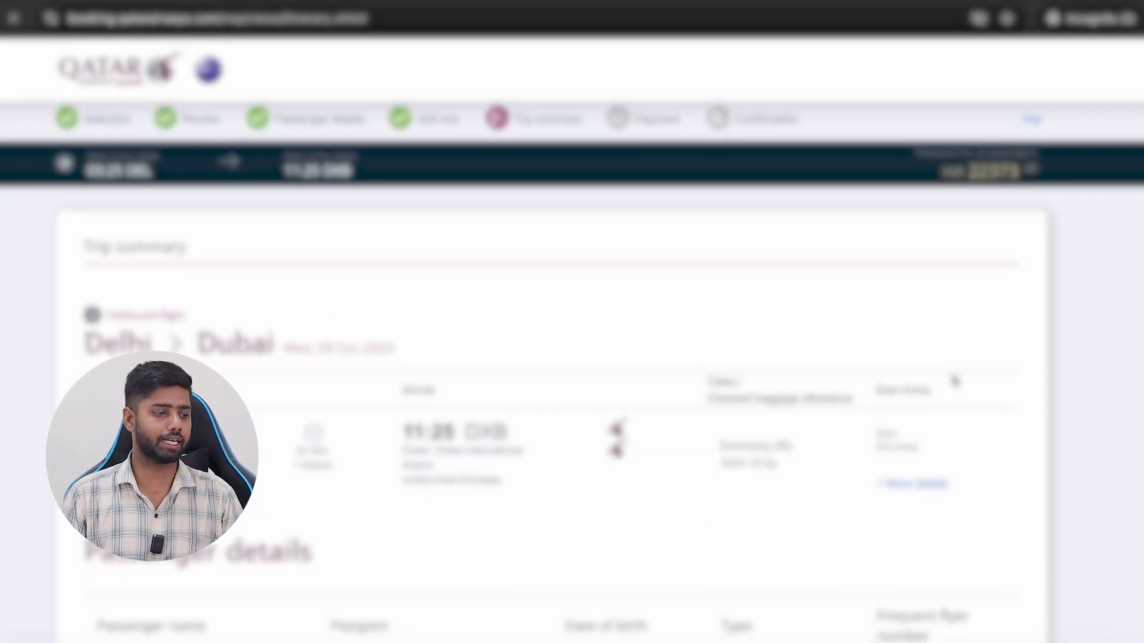
Step: Review the trip summary and total price, and proceed to purchase with the Pay now option
{"action": "scroll", "coordinate": [955, 379], "scroll_direction": "down", "scroll_amount": 10}
{"action": "scroll", "coordinate": [955, 383], "scroll_direction": "down", "scroll_amount": 10}
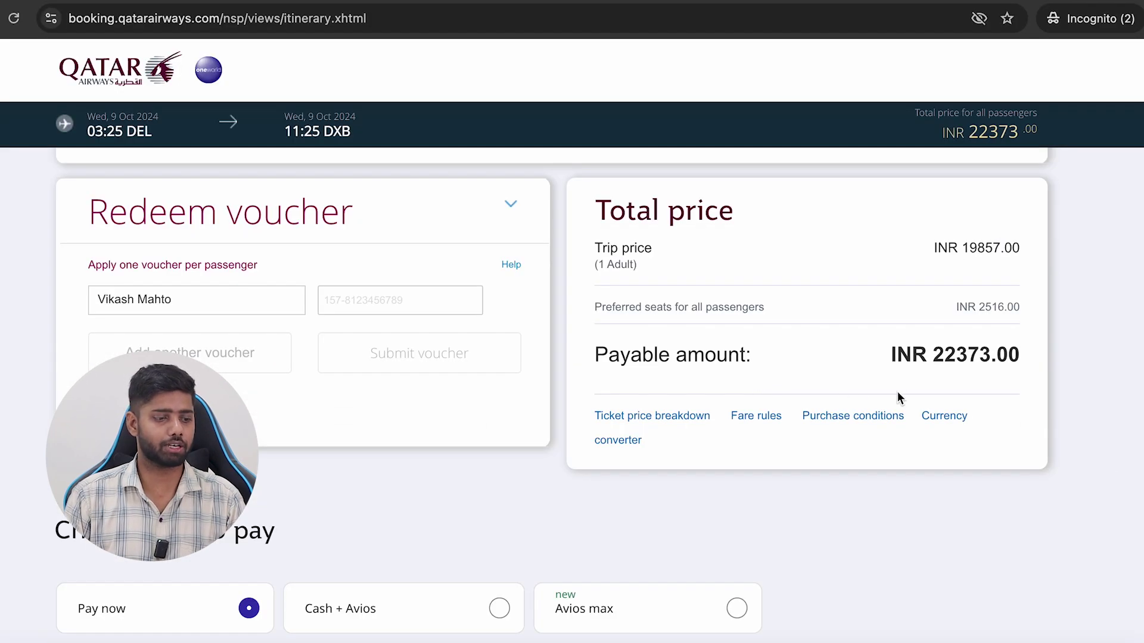
{"action": "scroll", "coordinate": [938, 380], "scroll_direction": "down", "scroll_amount": 4}
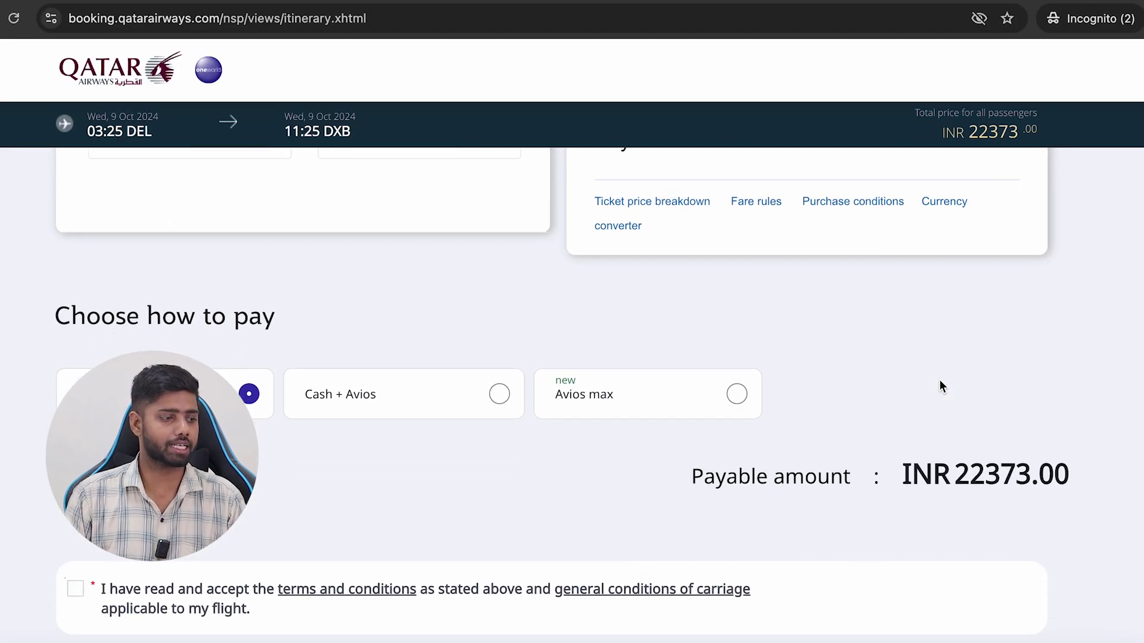
{"action": "scroll", "coordinate": [939, 386], "scroll_direction": "down", "scroll_amount": 3}
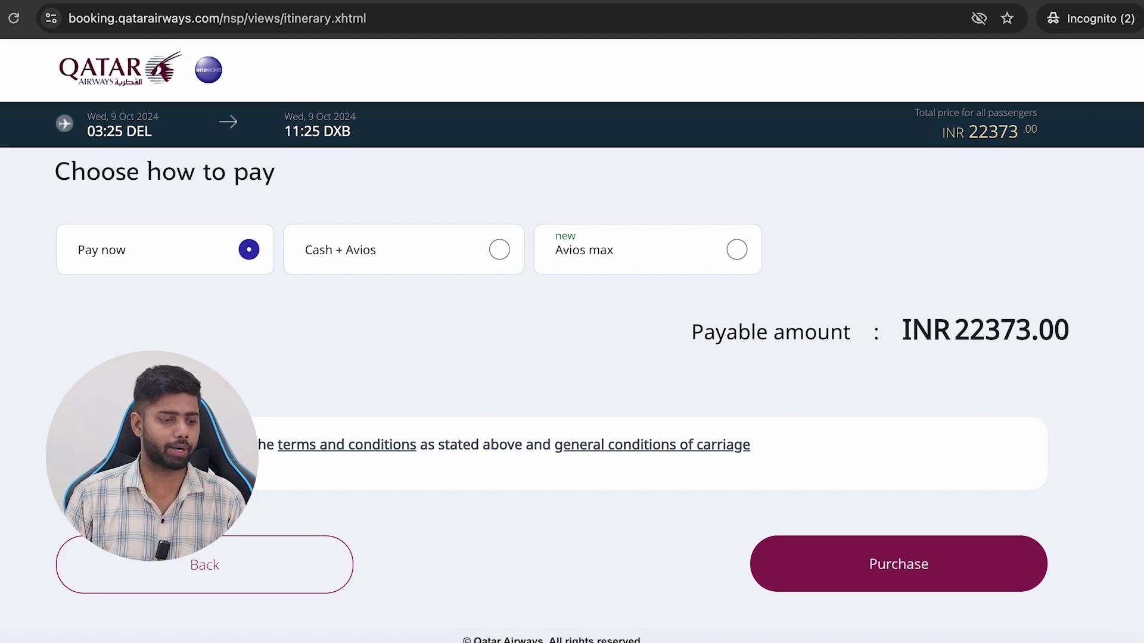
{"action": "left_click", "coordinate": [955, 568]}
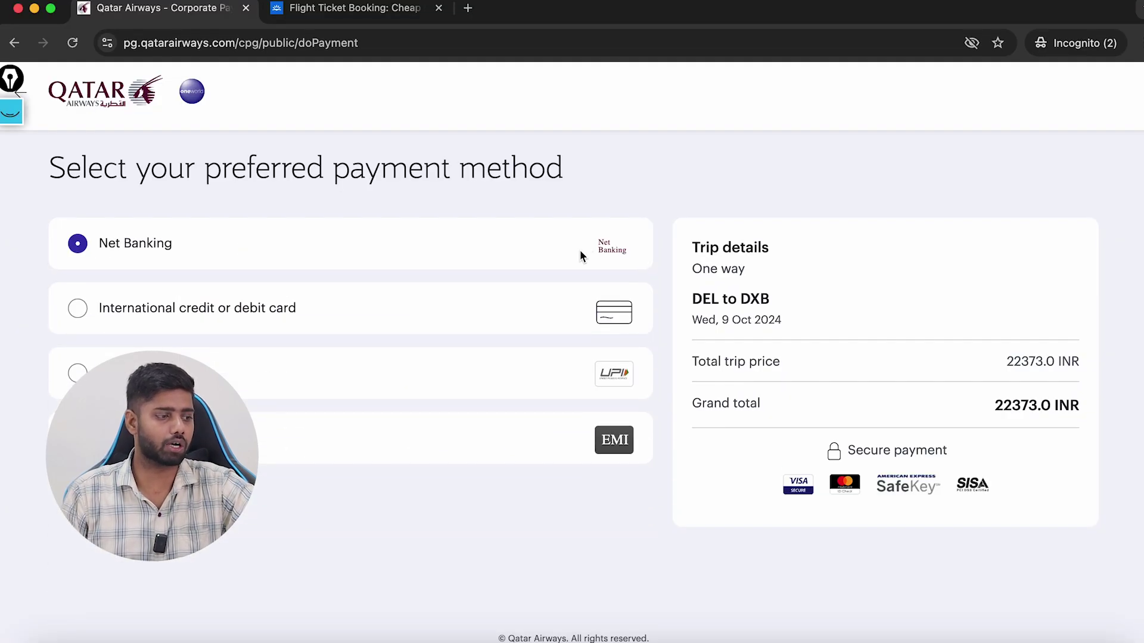
Step: Look at the international card and UPI payment options, choose EMI as the payment method and proceed to its payment gateway
{"action": "left_click", "coordinate": [435, 331]}
{"action": "left_click", "coordinate": [434, 328]}
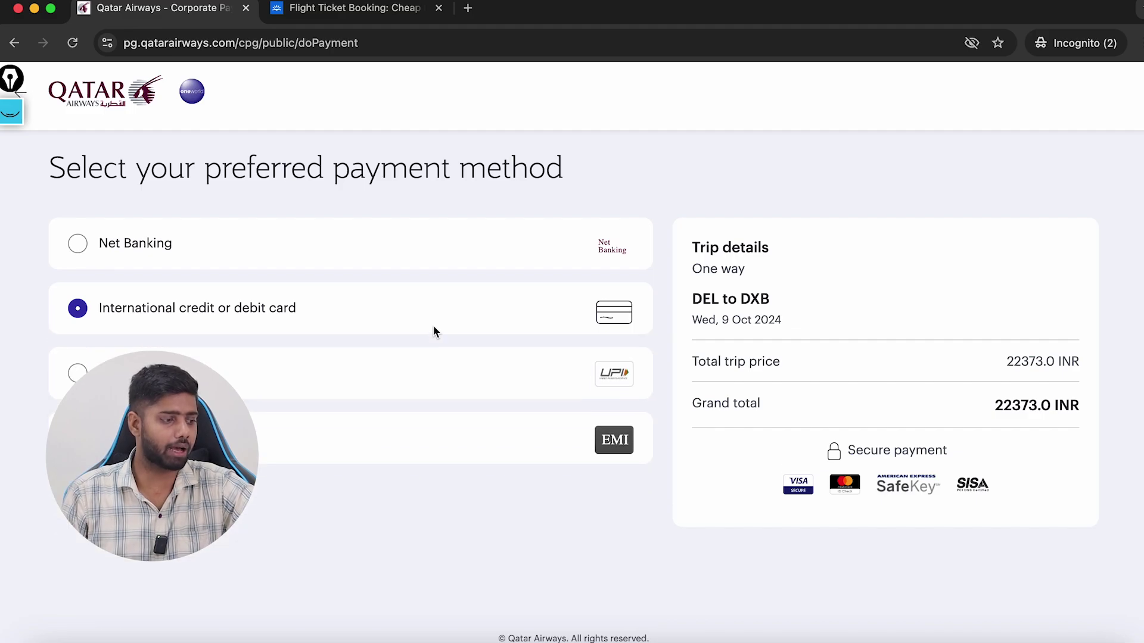
{"action": "left_click", "coordinate": [416, 373]}
{"action": "scroll", "coordinate": [415, 366], "scroll_direction": "down", "scroll_amount": 3}
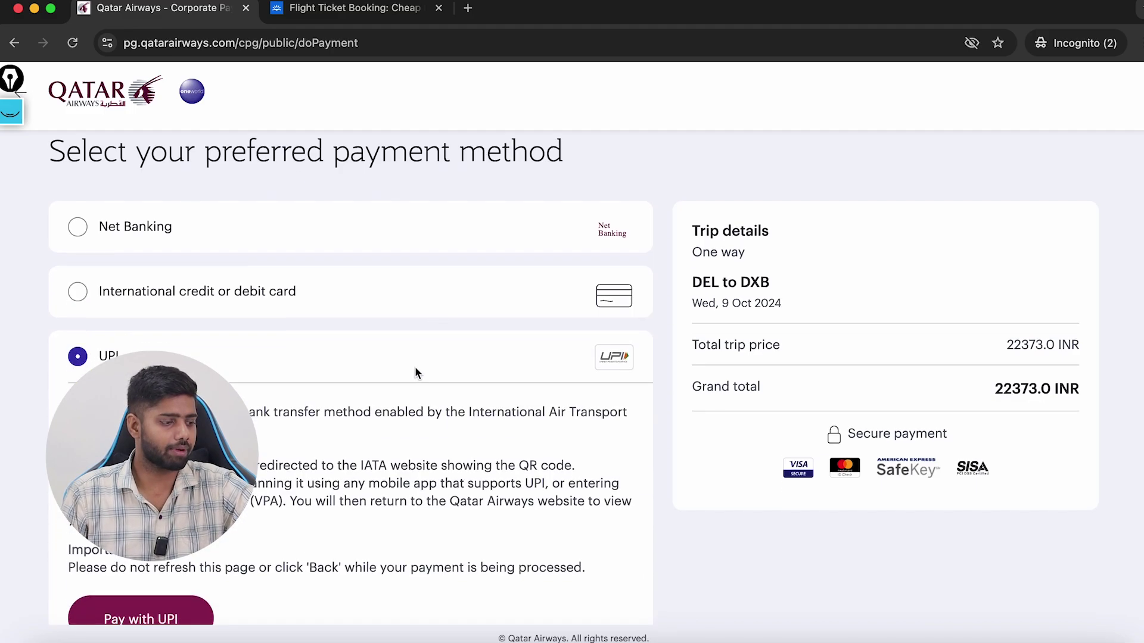
{"action": "left_click", "coordinate": [234, 598]}
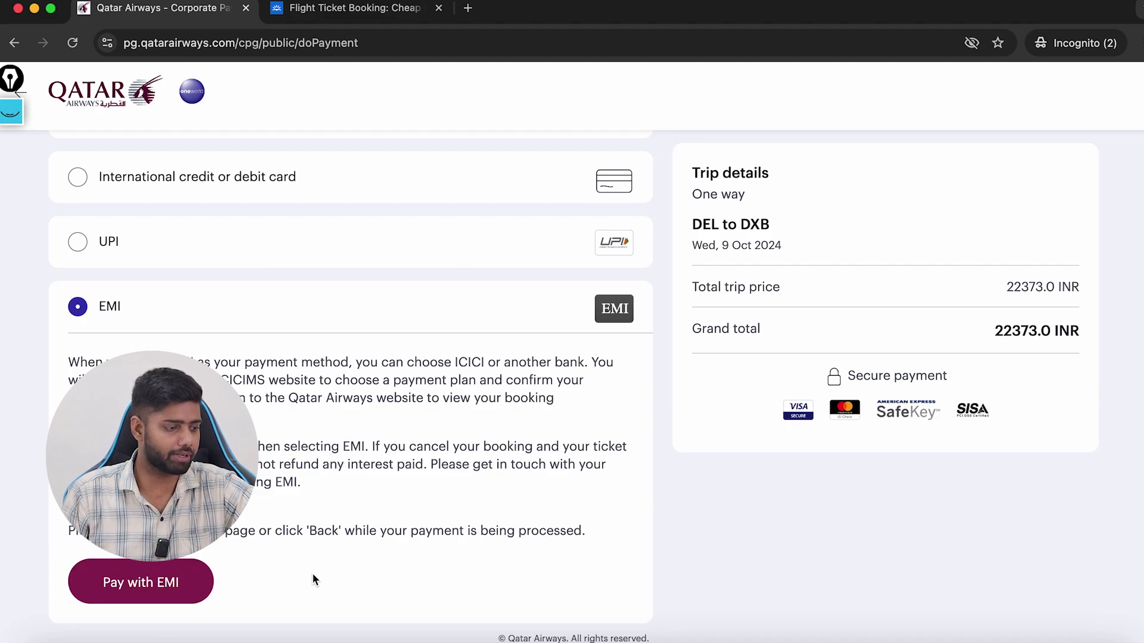
{"action": "left_click", "coordinate": [181, 585]}
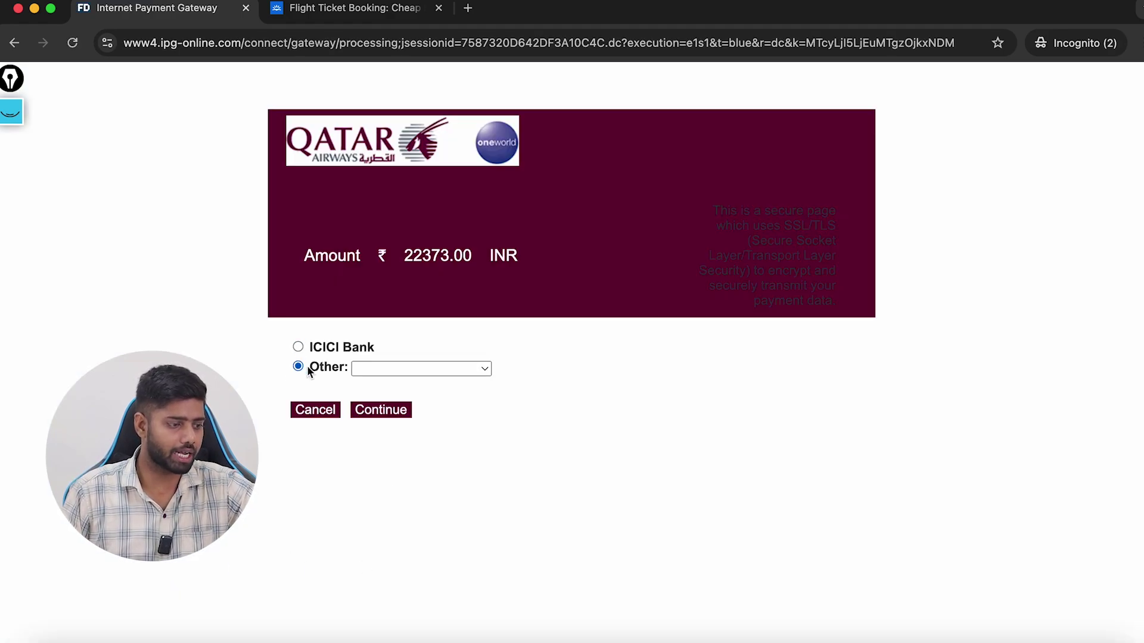
Step: Choose Yes Bank as the other EMI bank and continue to the instalment plans
{"action": "left_click", "coordinate": [423, 368]}
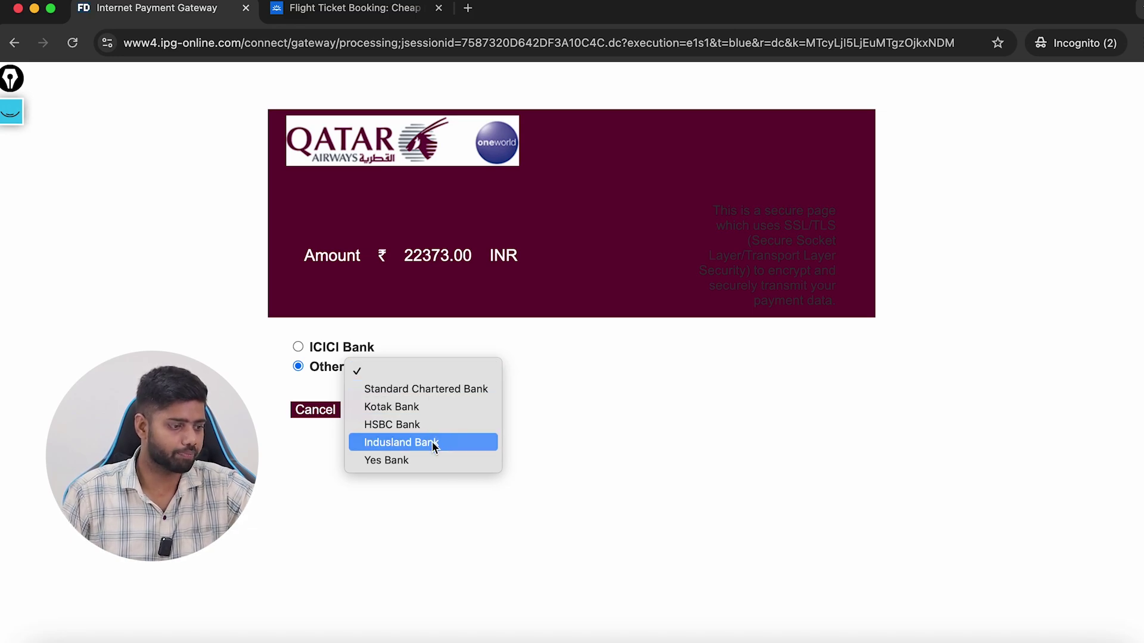
{"action": "left_click", "coordinate": [442, 460]}
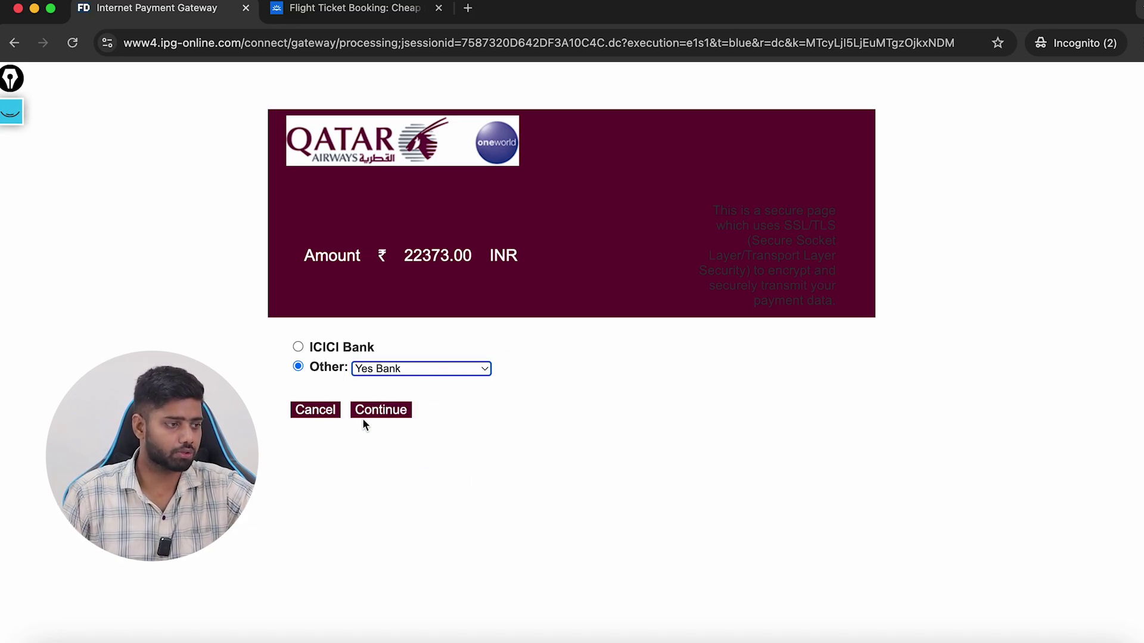
{"action": "left_click", "coordinate": [379, 416]}
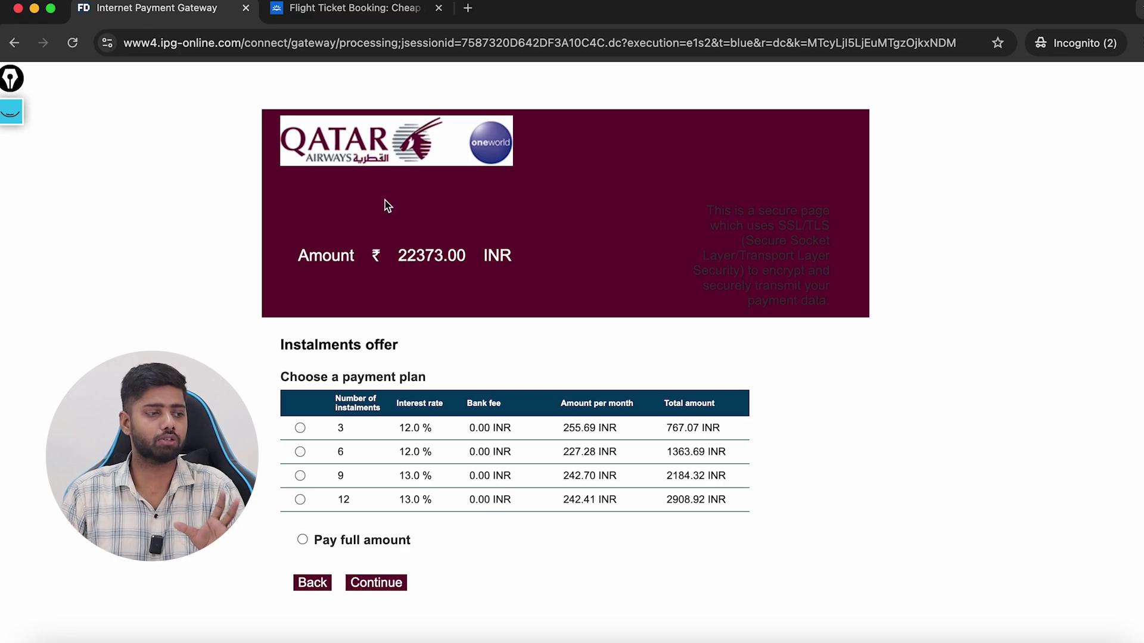
Step: Switch to Skyscanner and set the flight route from Indira Gandhi International (DEL) to Dubai
{"action": "left_click", "coordinate": [369, 16]}
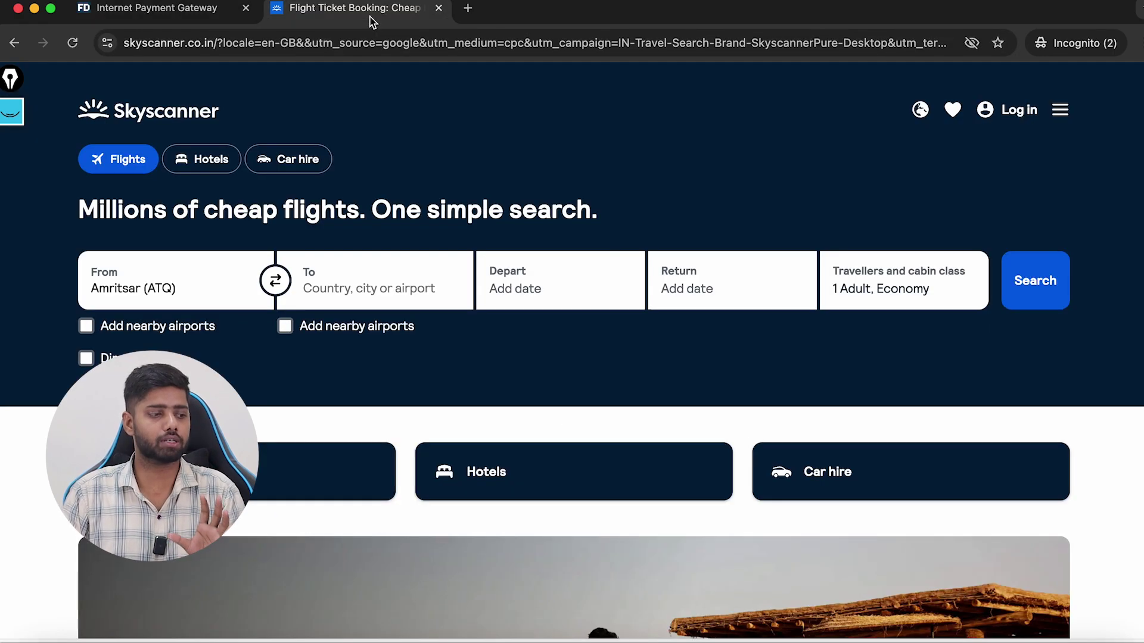
{"action": "left_click", "coordinate": [225, 303]}
{"action": "type", "text": "delhi"}
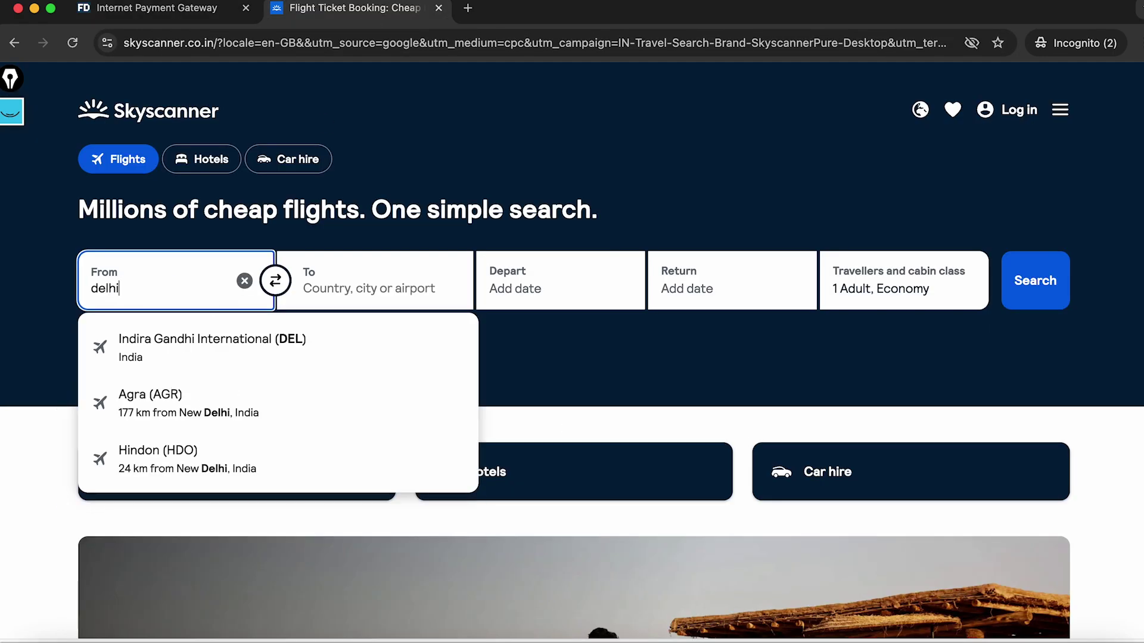
{"action": "key", "text": "Return"}
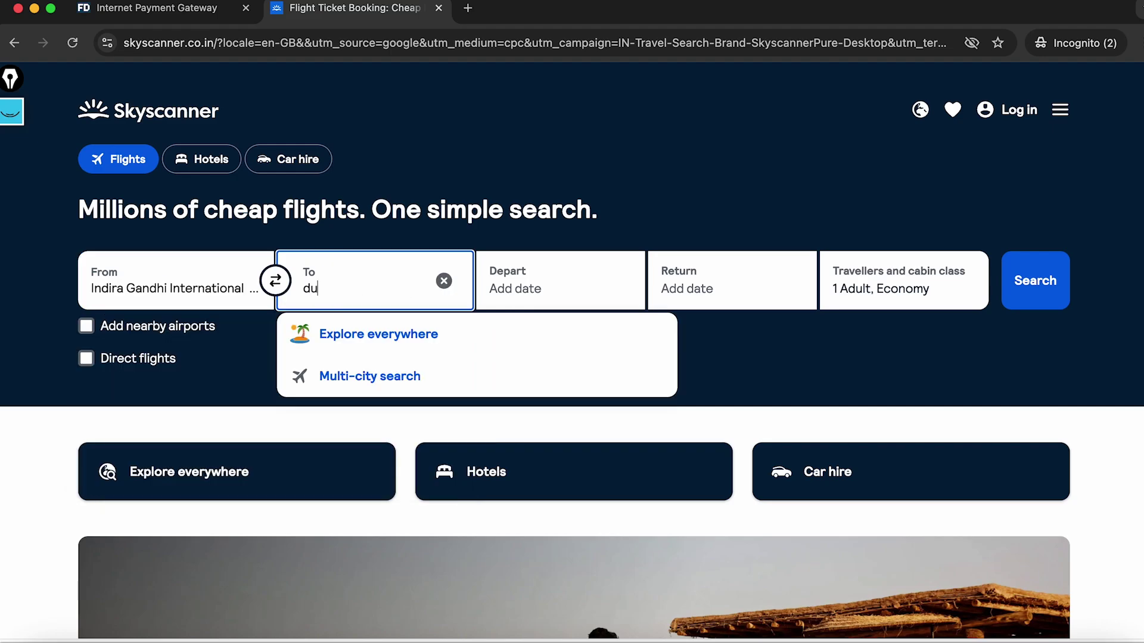
{"action": "type", "text": "du"}
{"action": "key", "text": "Return"}
Step: Set the departure date to 16 October 2024 and search for flights for one adult in economy
{"action": "left_click", "coordinate": [226, 9]}
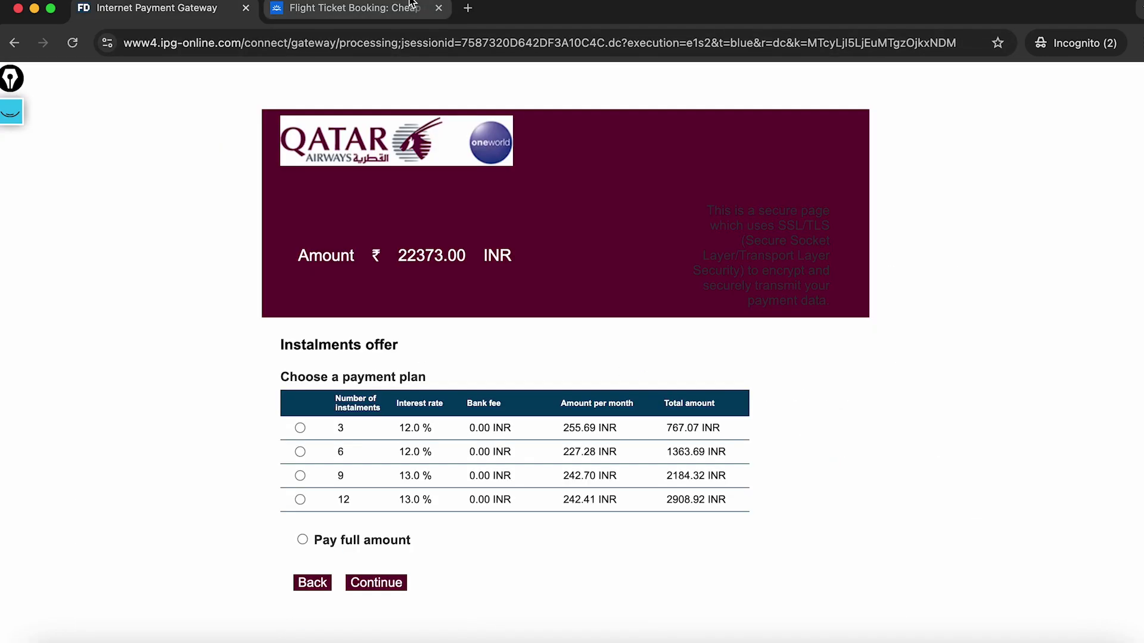
{"action": "left_click", "coordinate": [412, 7]}
{"action": "left_click", "coordinate": [401, 545]}
{"action": "left_click", "coordinate": [1020, 281]}
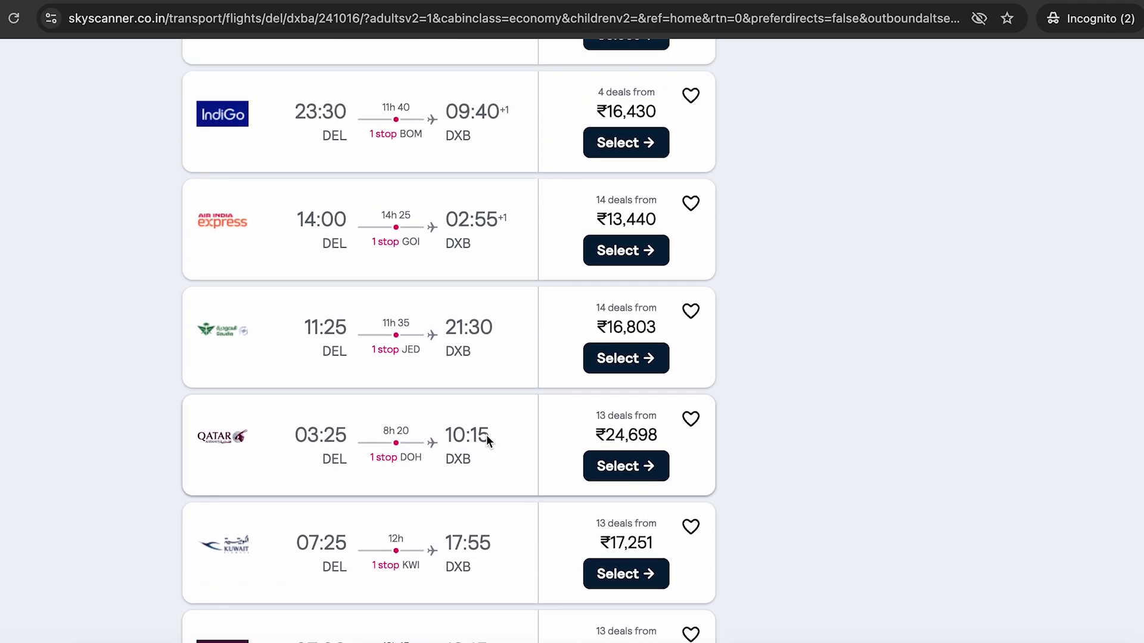
Step: Compare the different airlines' Delhi to Dubai fares, durations and stops, including the Qatar Airways flights
{"action": "scroll", "coordinate": [486, 441], "scroll_direction": "up", "scroll_amount": 10}
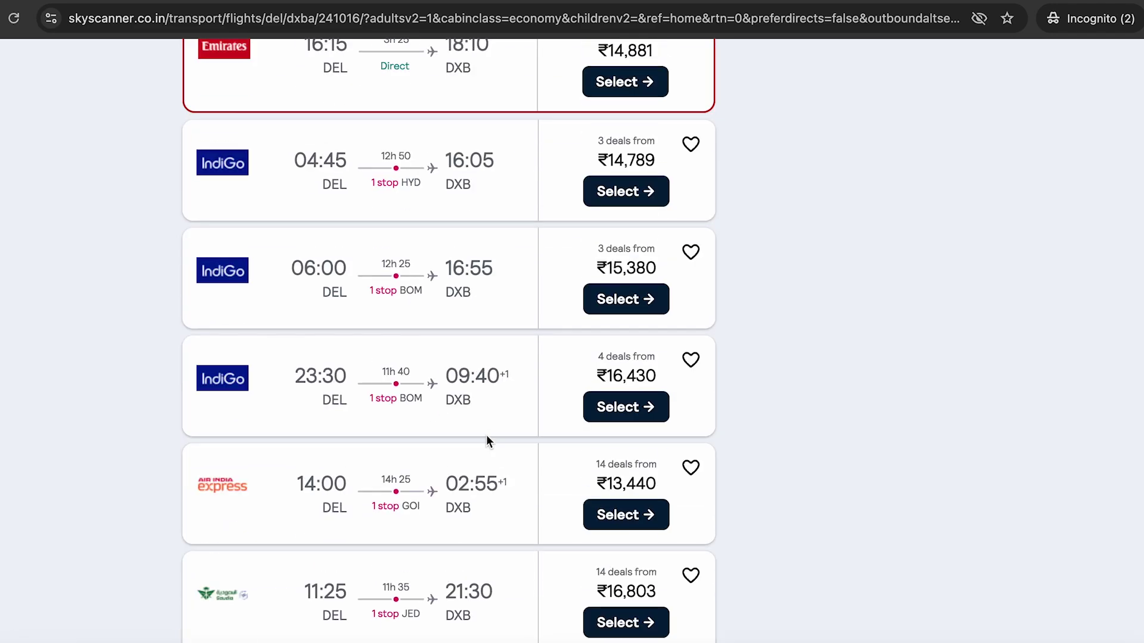
{"action": "scroll", "coordinate": [486, 441], "scroll_direction": "down", "scroll_amount": 15}
{"action": "scroll", "coordinate": [486, 441], "scroll_direction": "down", "scroll_amount": 15}
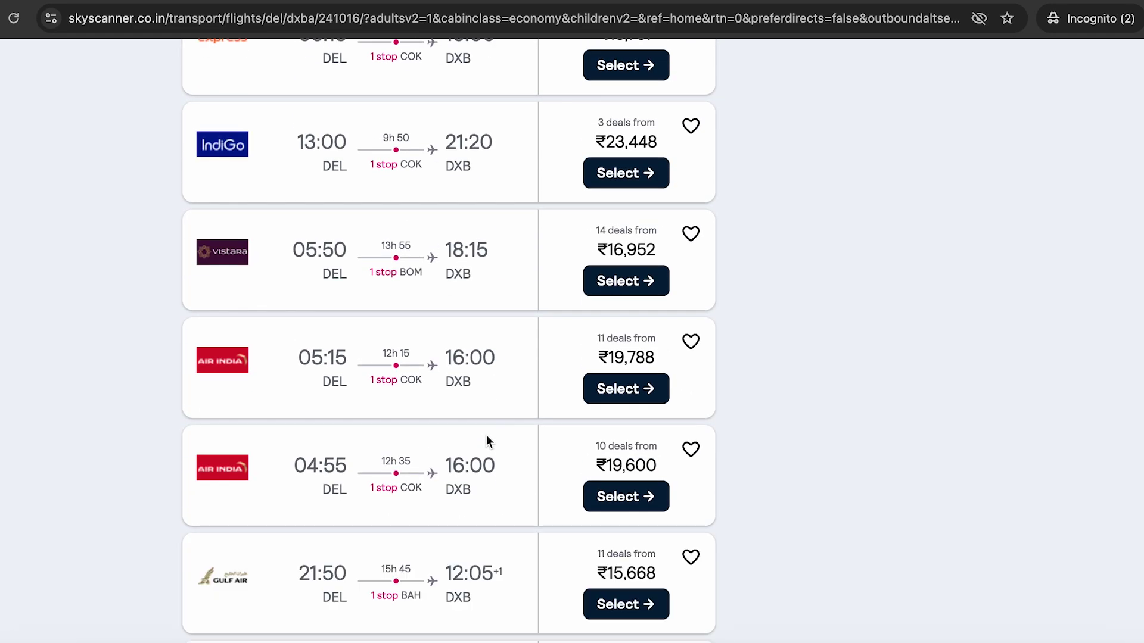
{"action": "scroll", "coordinate": [486, 441], "scroll_direction": "up", "scroll_amount": 5}
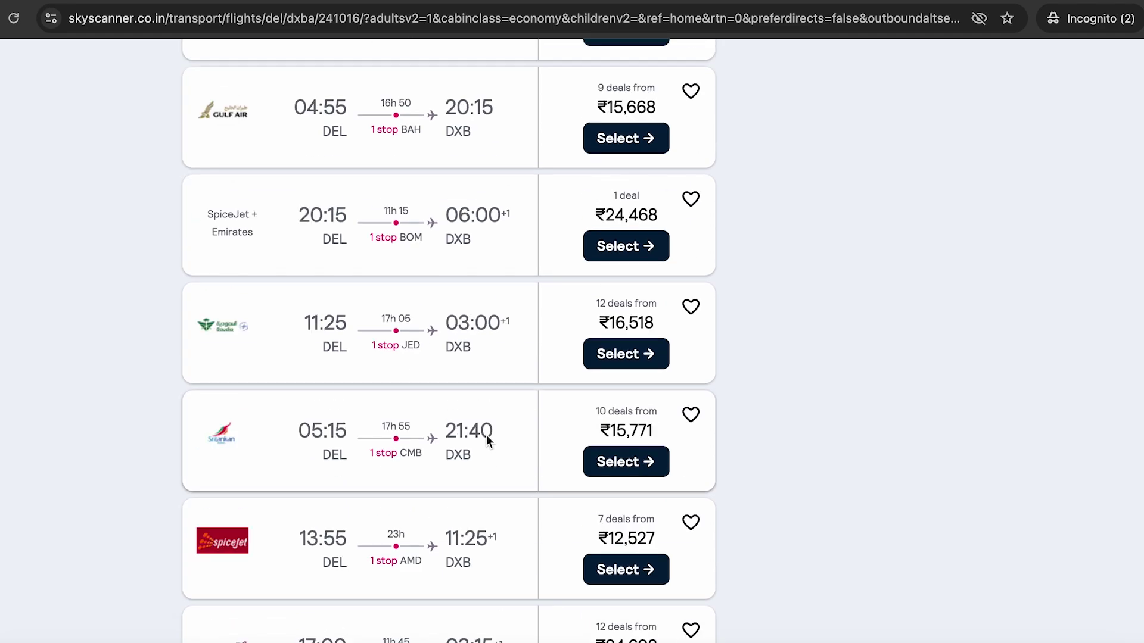
{"action": "scroll", "coordinate": [486, 440], "scroll_direction": "down", "scroll_amount": 5}
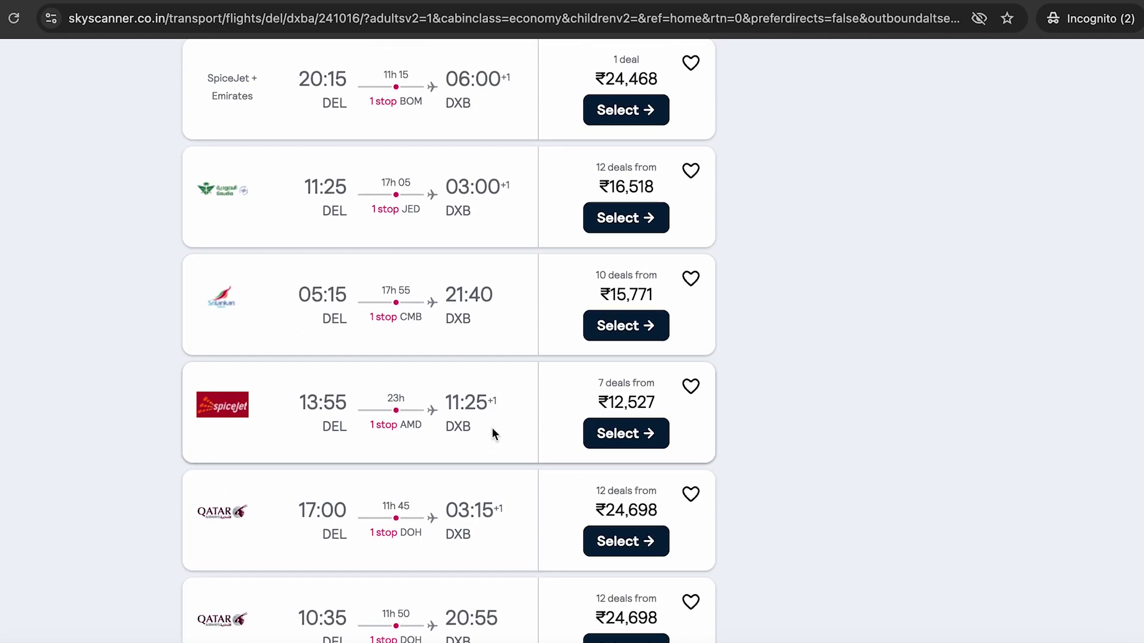
{"action": "scroll", "coordinate": [491, 427], "scroll_direction": "up", "scroll_amount": 3}
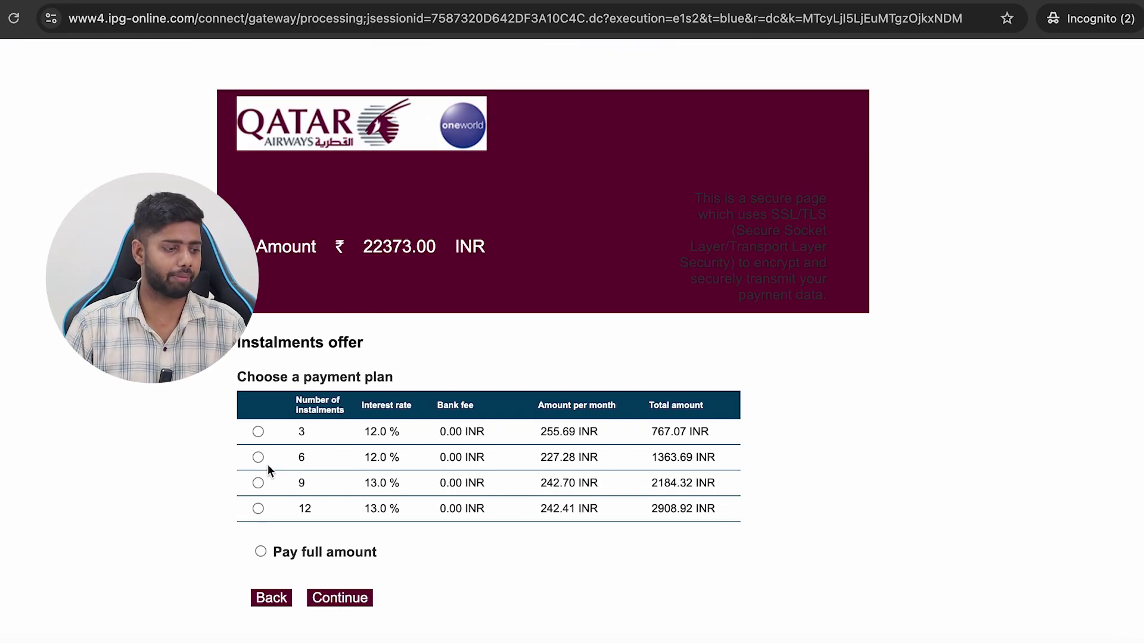
Step: On the payment gateway, choose the 3-instalment plan, point out the email and mobile phone fields, and accept the charges and terms
{"action": "left_click", "coordinate": [258, 431]}
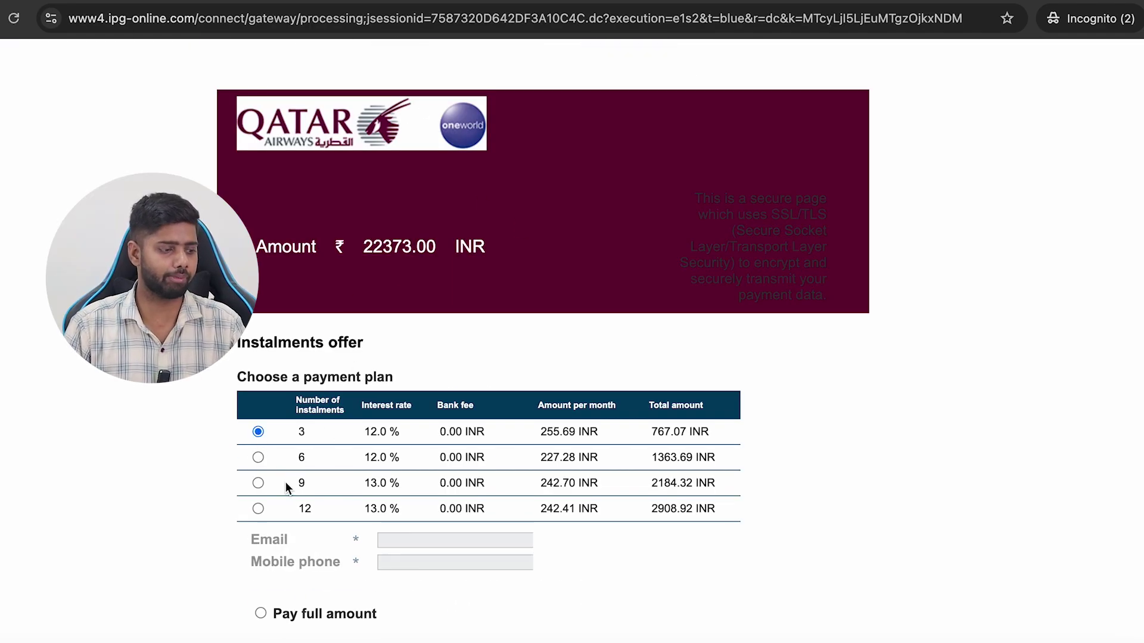
{"action": "left_click", "coordinate": [411, 547]}
{"action": "scroll", "coordinate": [430, 542], "scroll_direction": "down", "scroll_amount": 1}
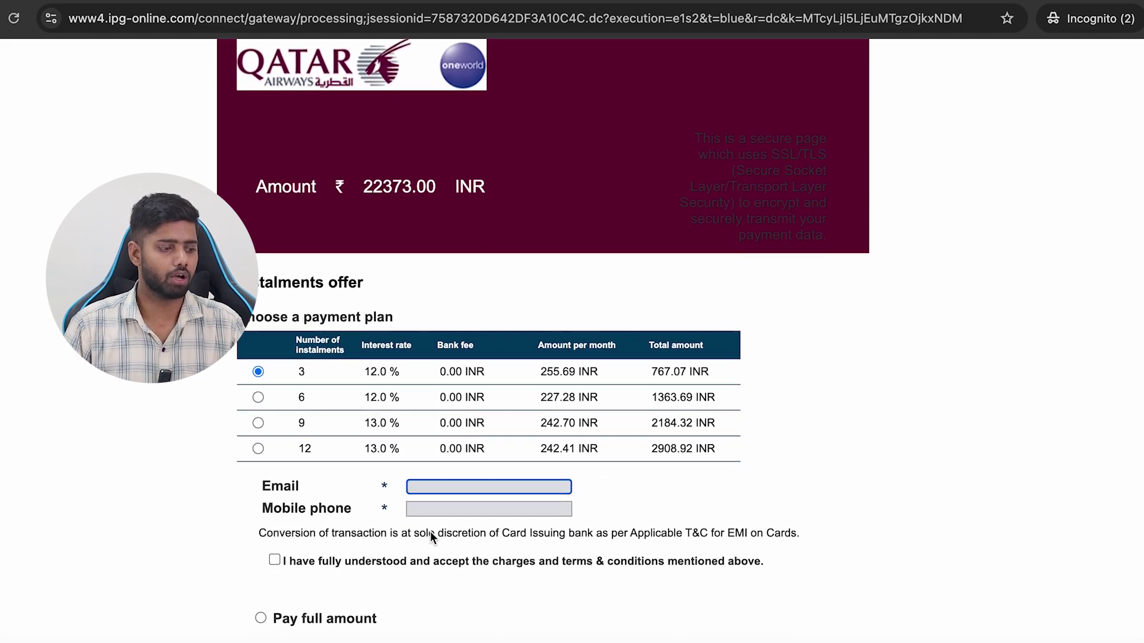
{"action": "left_click", "coordinate": [426, 498]}
{"action": "left_click", "coordinate": [274, 549]}
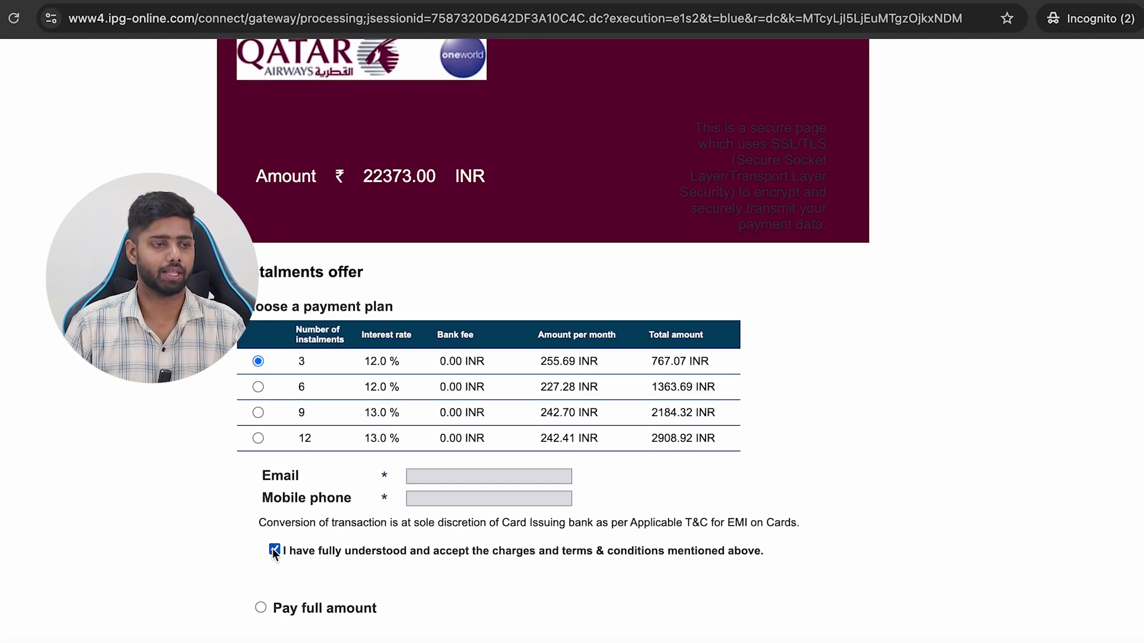